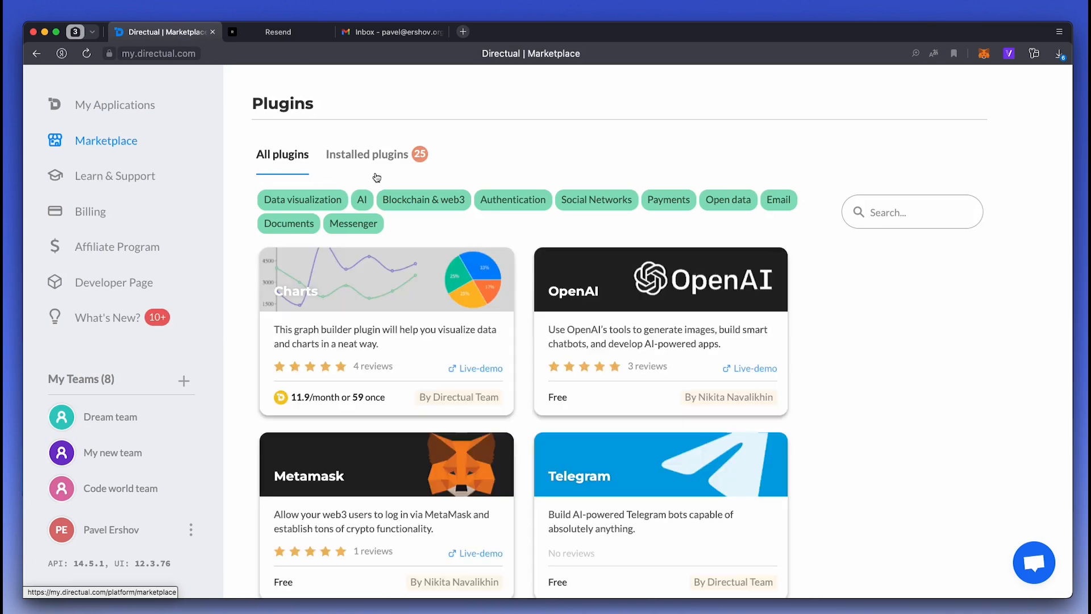
- Filter Marketplace plugins to the Email category and preview the Resend plugin details
{"action": "left_click", "coordinate": [764, 203]}
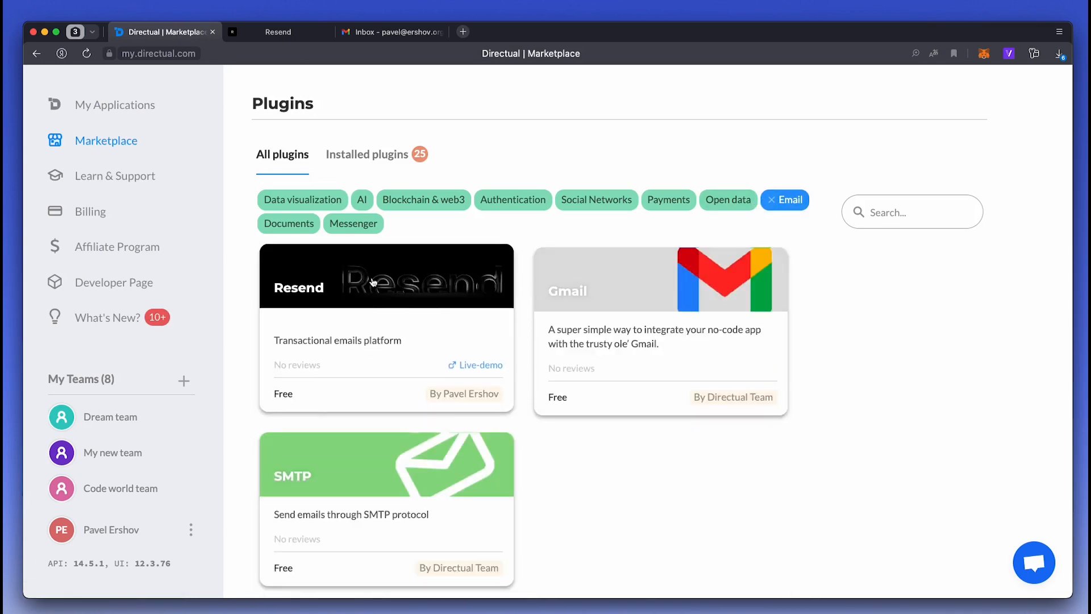
{"action": "left_click", "coordinate": [372, 282]}
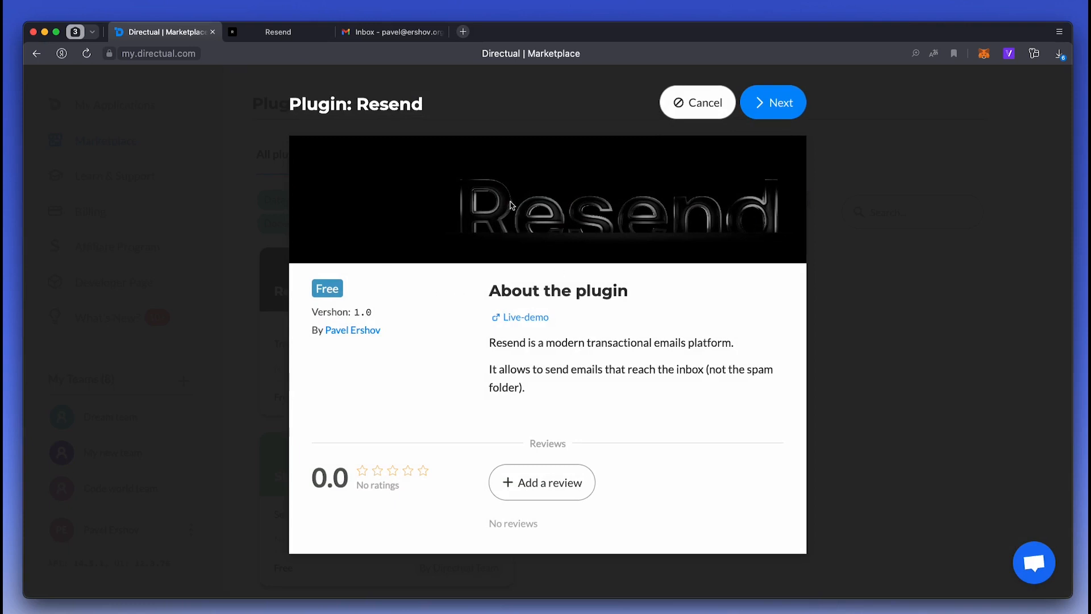
{"action": "left_click", "coordinate": [691, 105]}
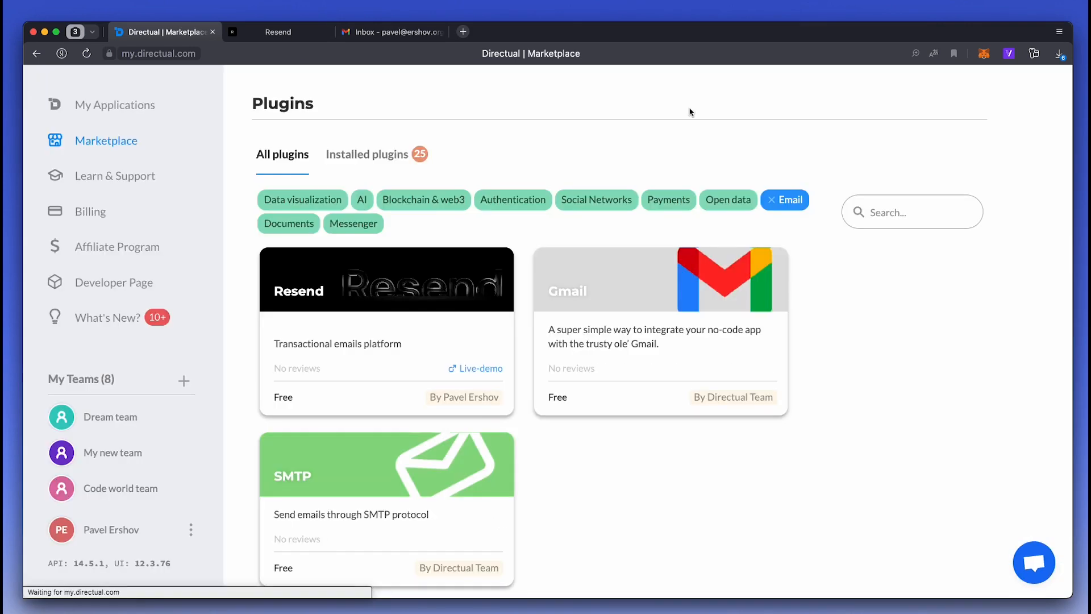
- Create a new app named resend-example from the User Portal template on the Pro plan
{"action": "left_click", "coordinate": [107, 104]}
{"action": "left_click", "coordinate": [298, 156]}
{"action": "type", "text": "resend-example"}
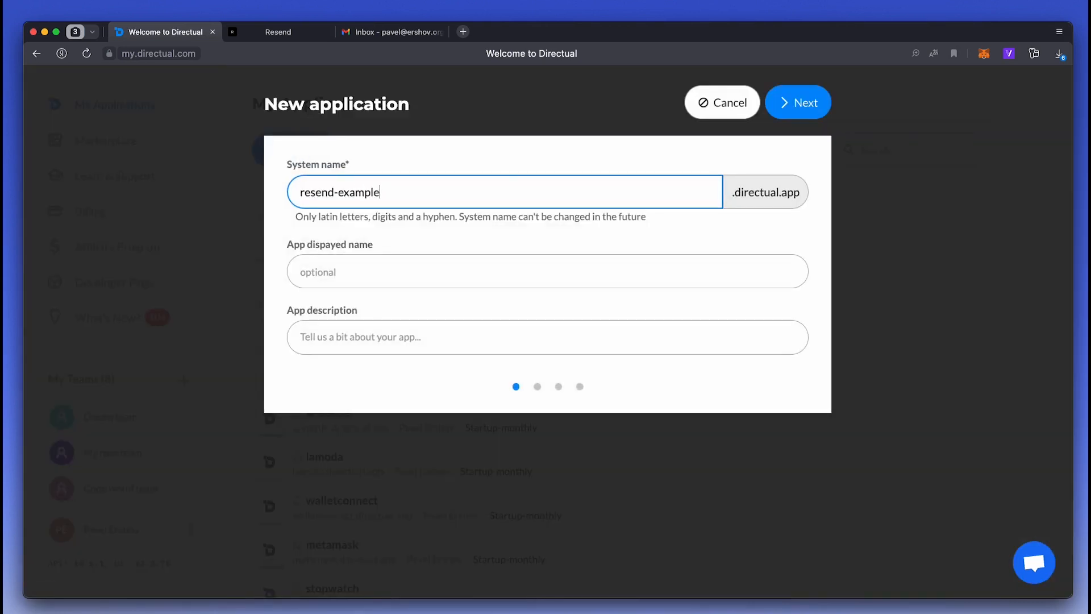
{"action": "left_click", "coordinate": [795, 104]}
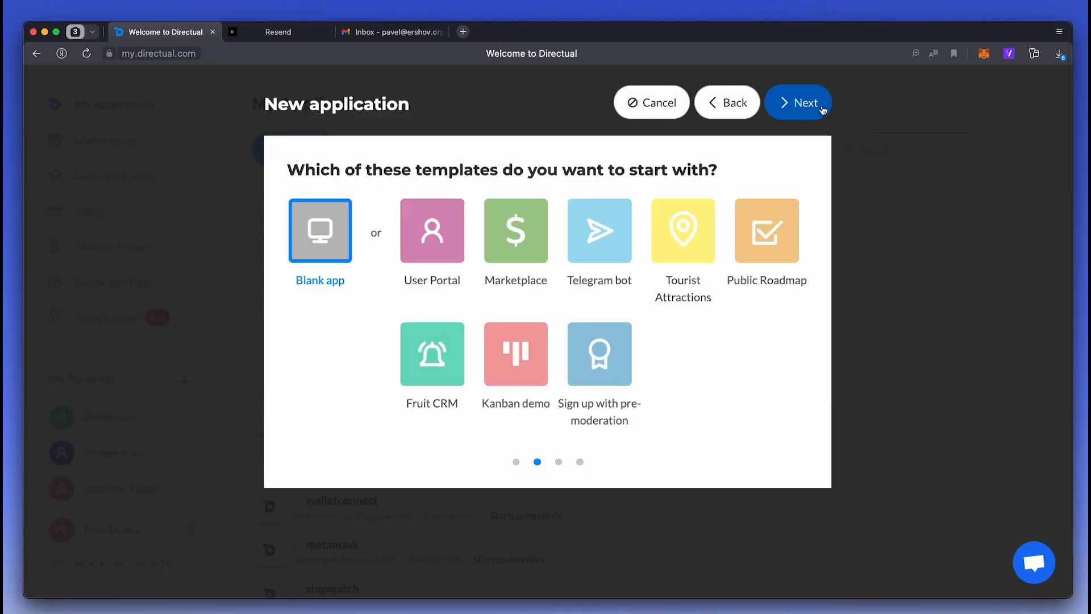
{"action": "left_click", "coordinate": [418, 243]}
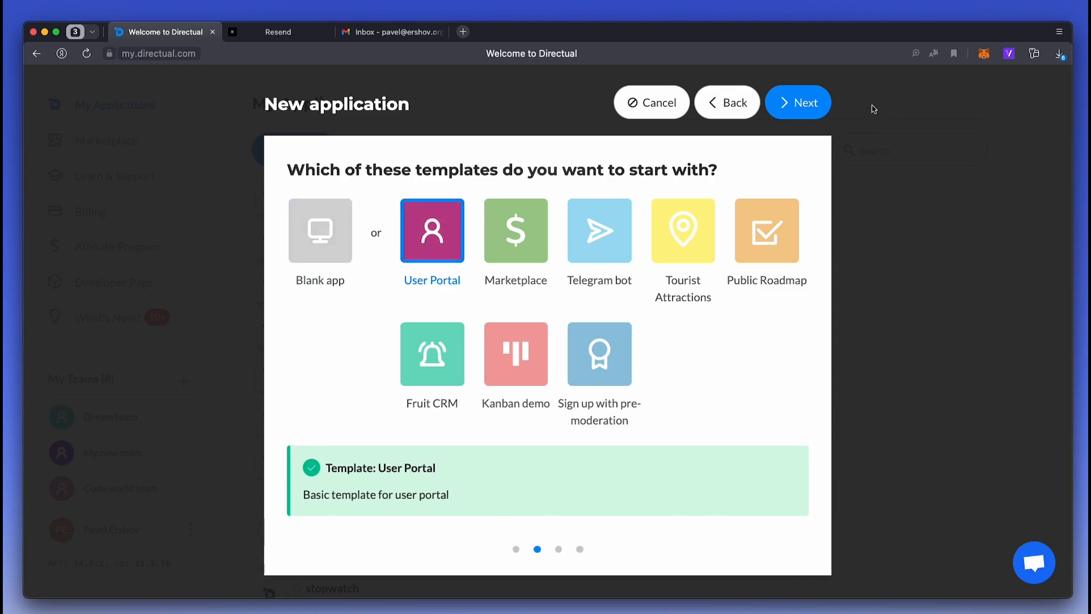
{"action": "left_click", "coordinate": [799, 103]}
{"action": "left_click", "coordinate": [548, 456]}
{"action": "left_click", "coordinate": [799, 103]}
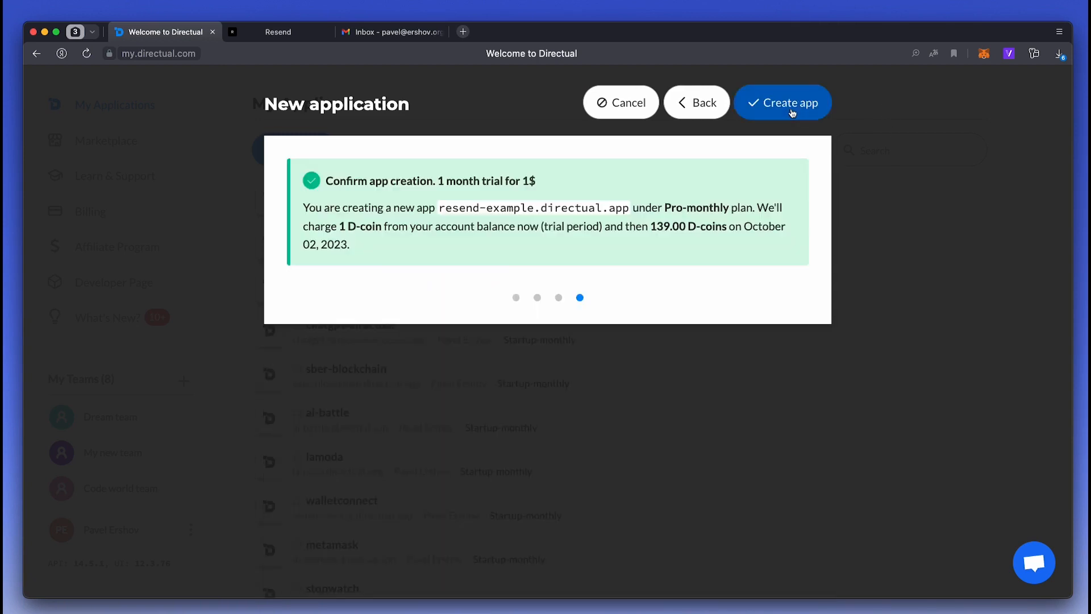
{"action": "left_click", "coordinate": [792, 113]}
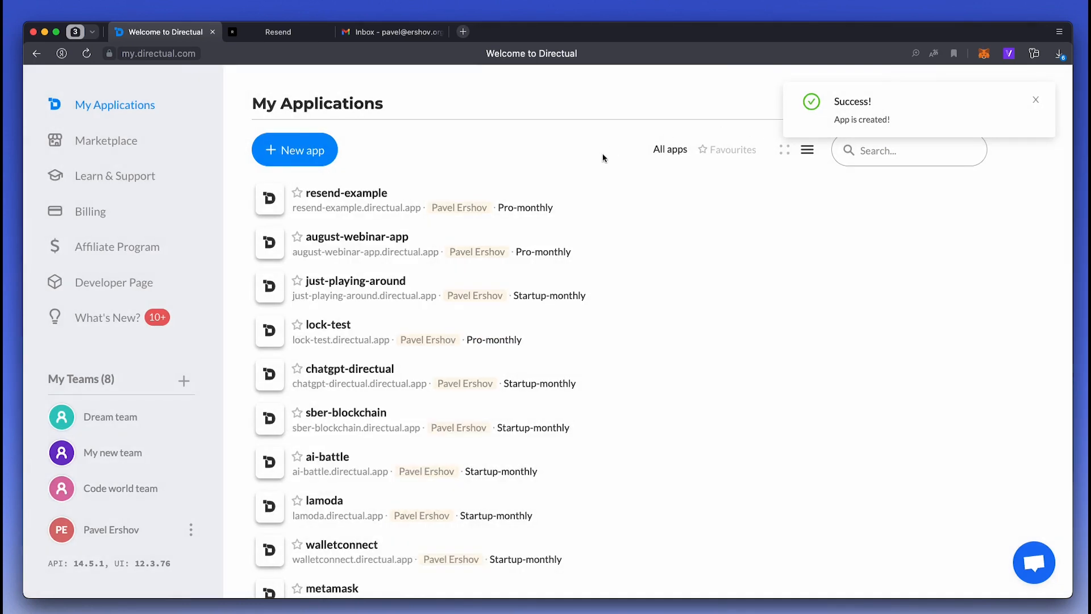
- Open the resend-example app's Web-pages and launch My web-portal in a new tab
{"action": "left_click", "coordinate": [596, 197]}
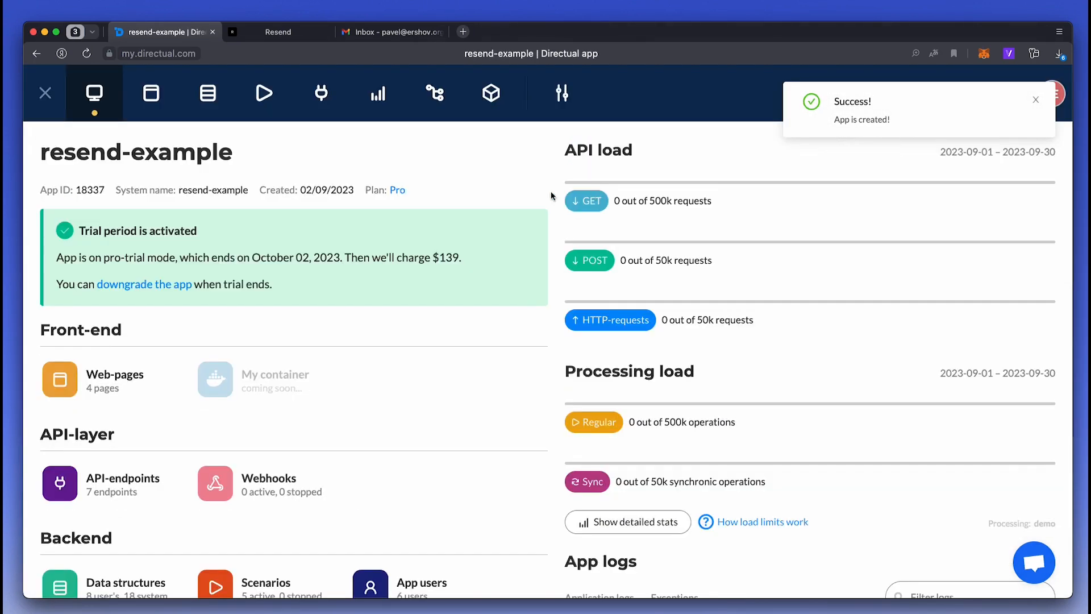
{"action": "left_click", "coordinate": [151, 108]}
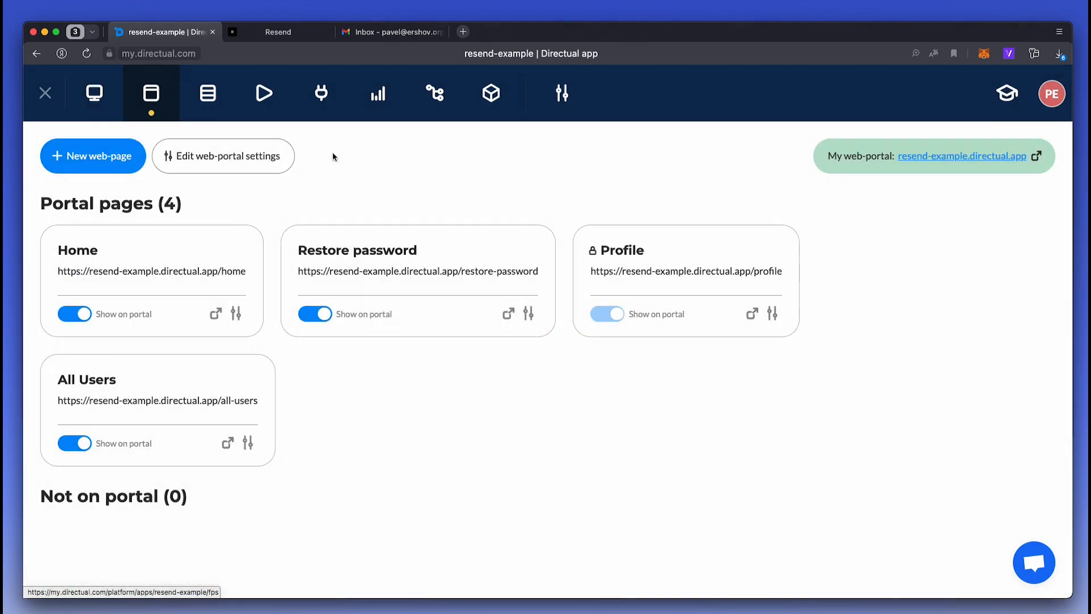
{"action": "left_click", "coordinate": [933, 157]}
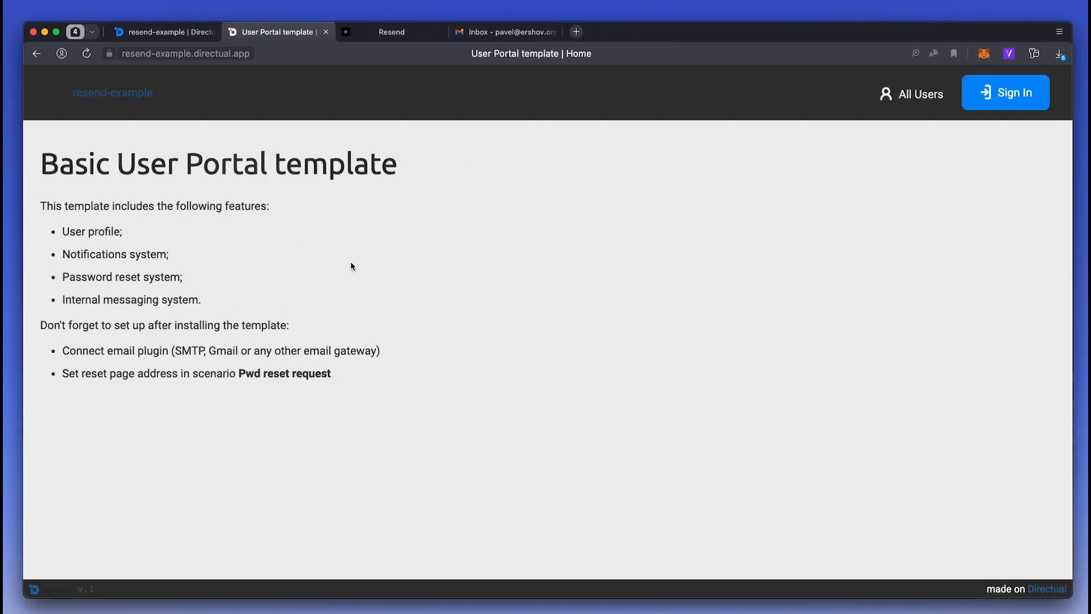
- View All users, then register a new account via Sign In > Create an account
{"action": "left_click", "coordinate": [915, 95]}
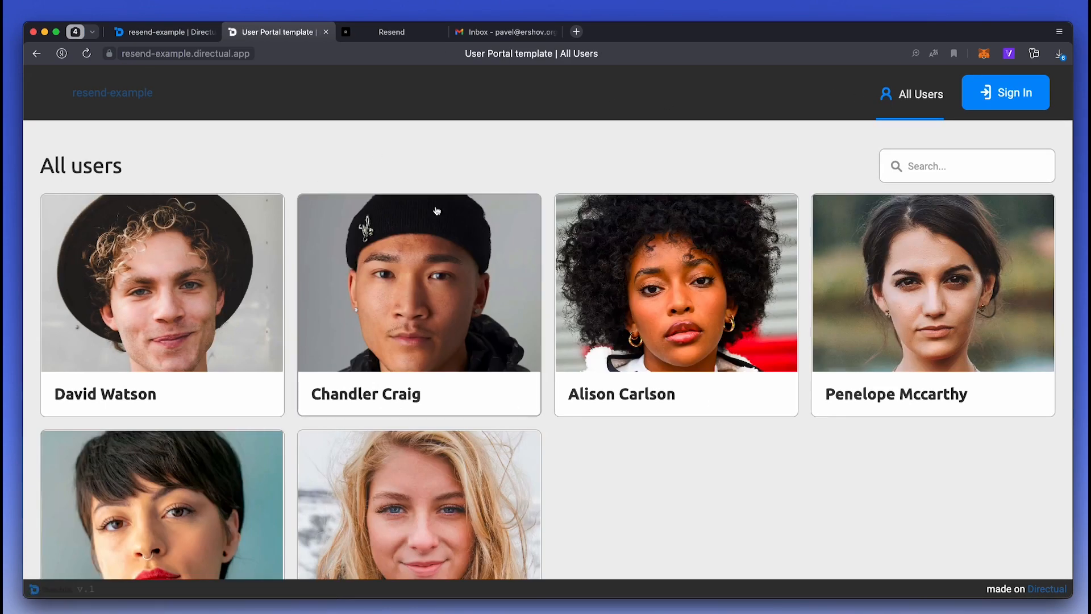
{"action": "left_click", "coordinate": [1009, 95]}
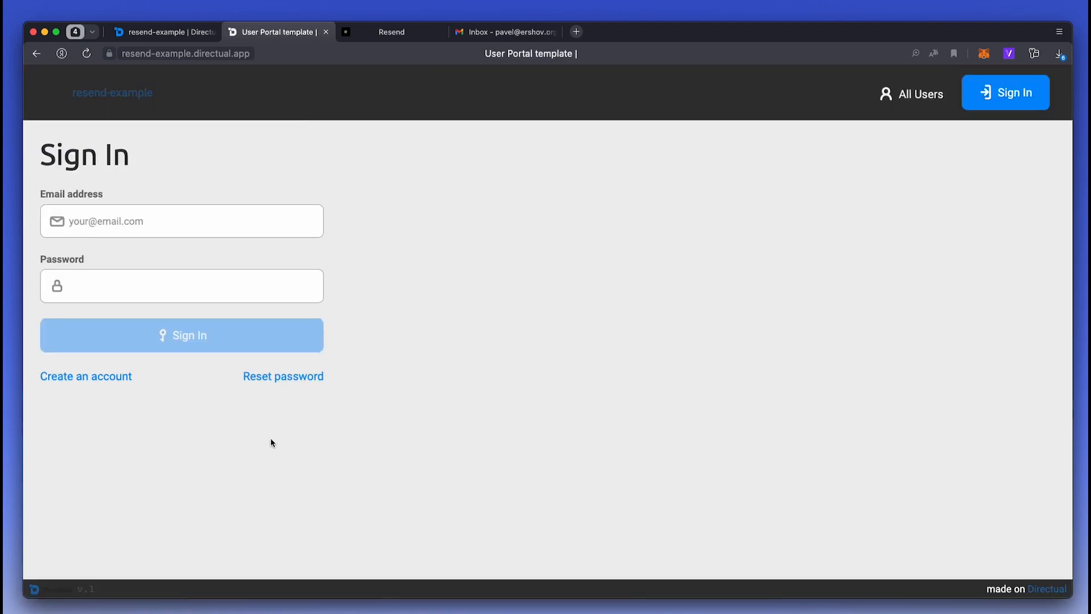
{"action": "left_click", "coordinate": [127, 379]}
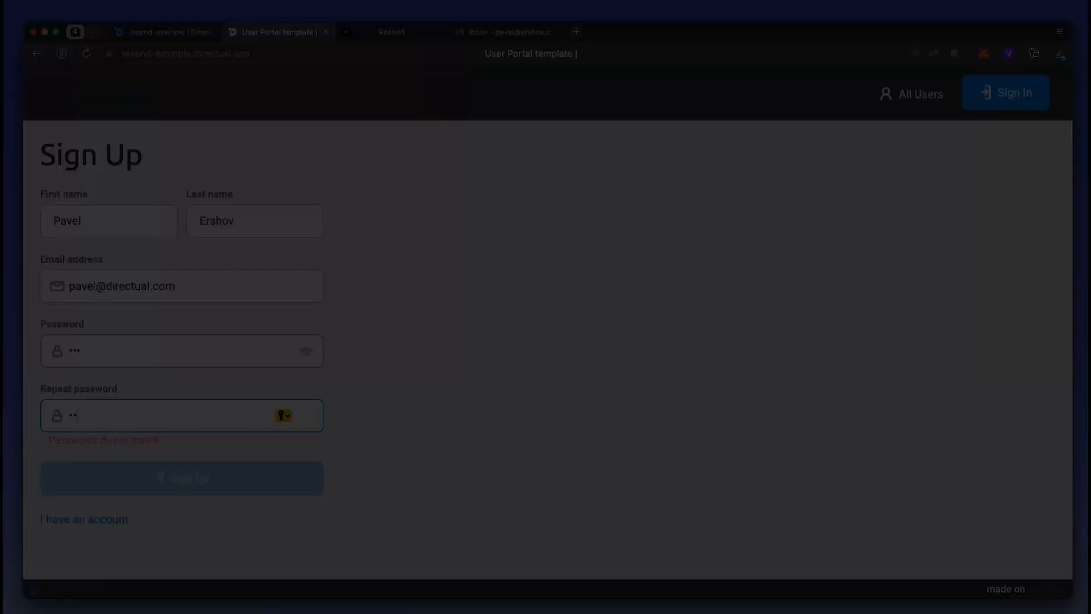
{"action": "type", "text": "3"}
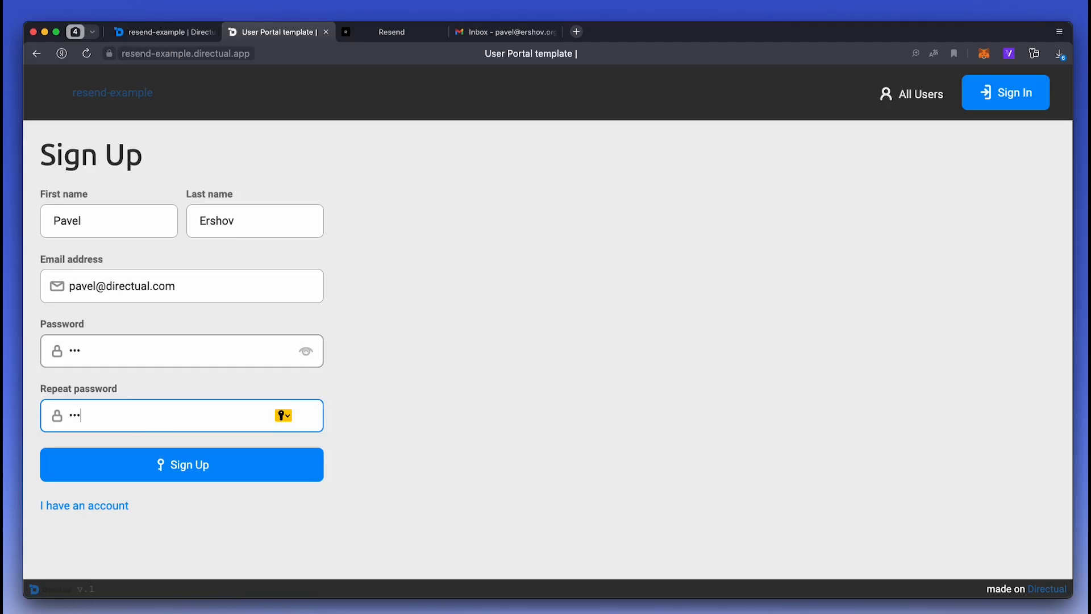
{"action": "left_click", "coordinate": [211, 471]}
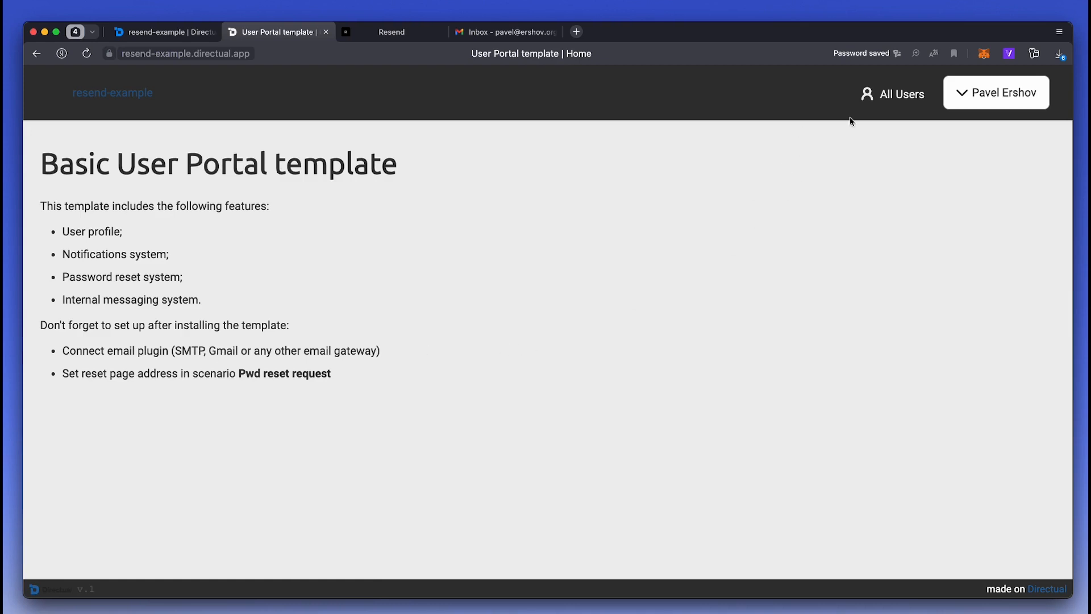
- Check the new user's Profile notifications, then open the App users records in Directual
{"action": "left_click", "coordinate": [966, 100]}
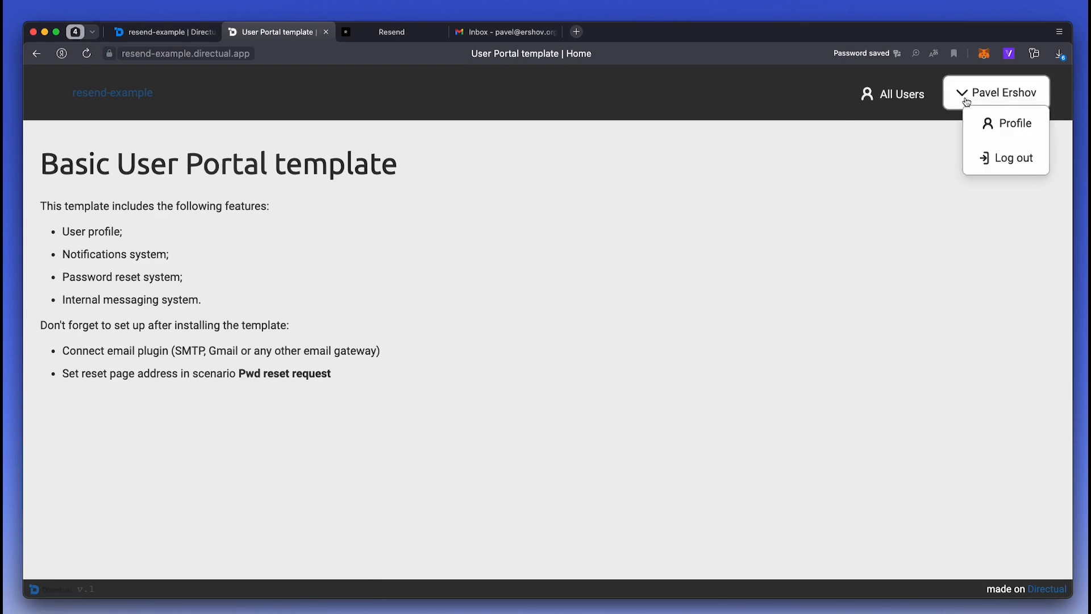
{"action": "left_click", "coordinate": [989, 123]}
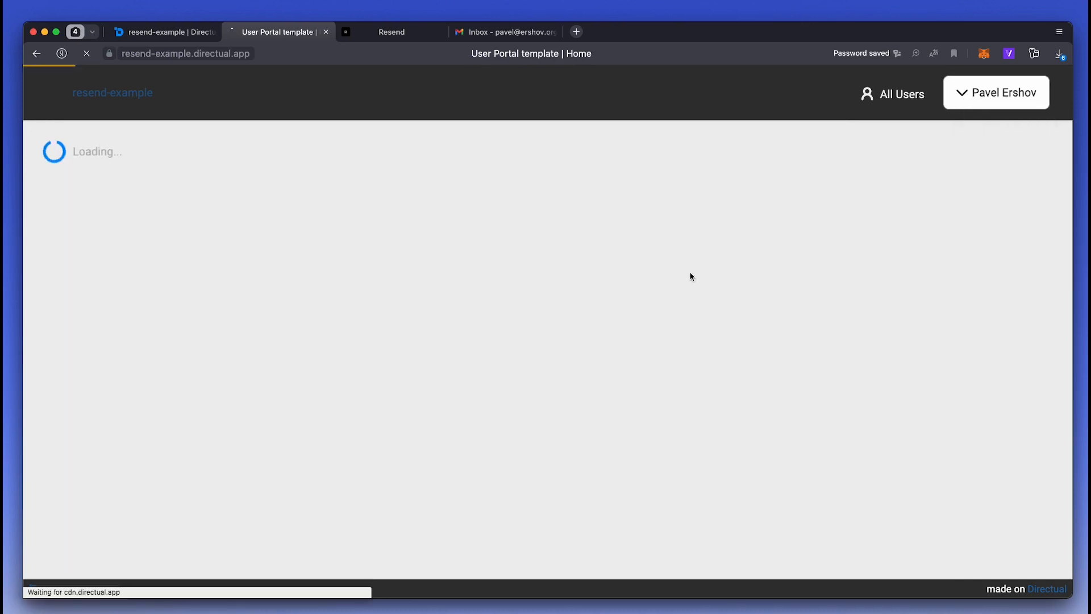
{"action": "scroll", "coordinate": [319, 406], "scroll_direction": "down", "scroll_amount": 3}
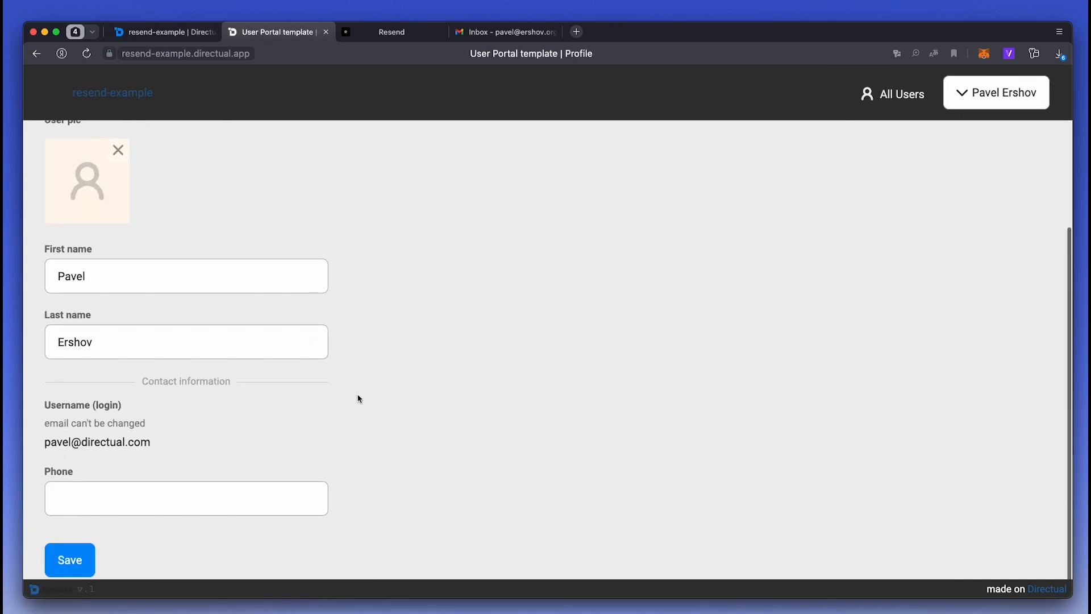
{"action": "scroll", "coordinate": [359, 398], "scroll_direction": "up", "scroll_amount": 3}
{"action": "left_click", "coordinate": [161, 149]}
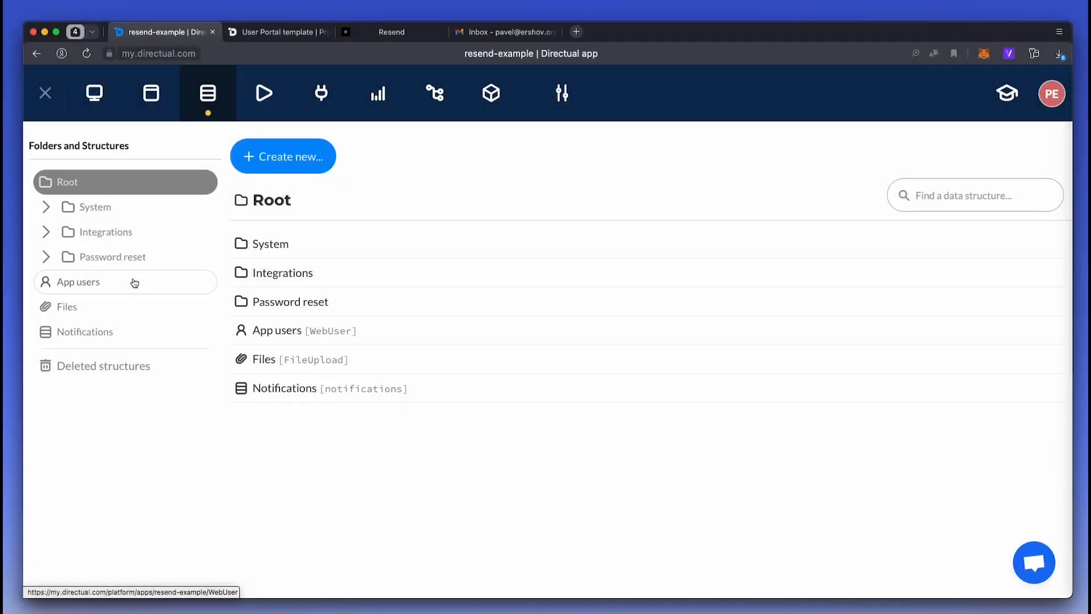
{"action": "left_click", "coordinate": [192, 289]}
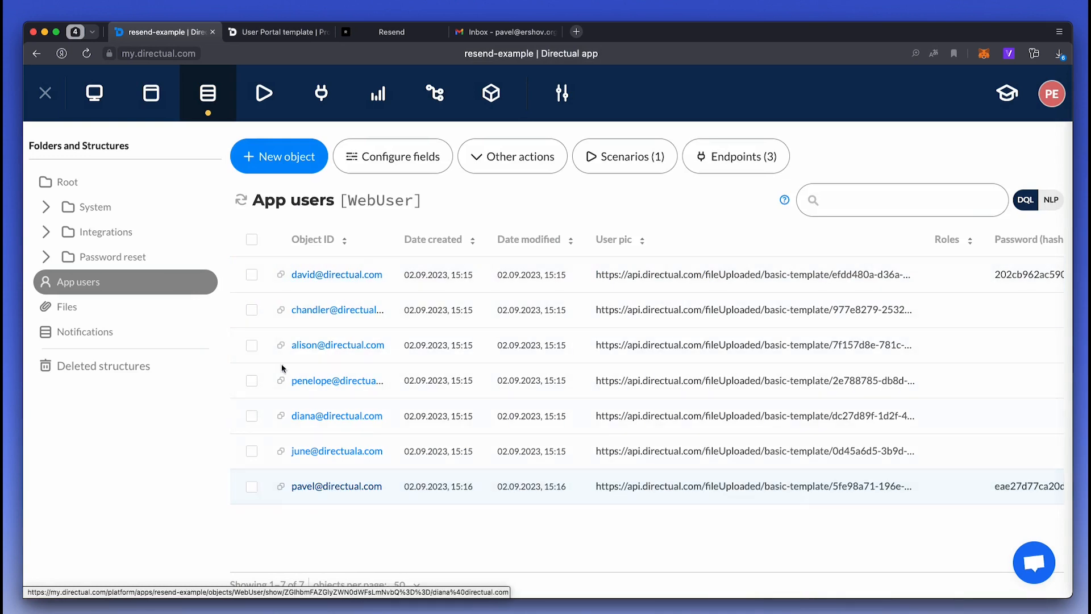
- Open Notifications, then the Send notification scenario, scrolling right to its Send email node
{"action": "left_click", "coordinate": [156, 330]}
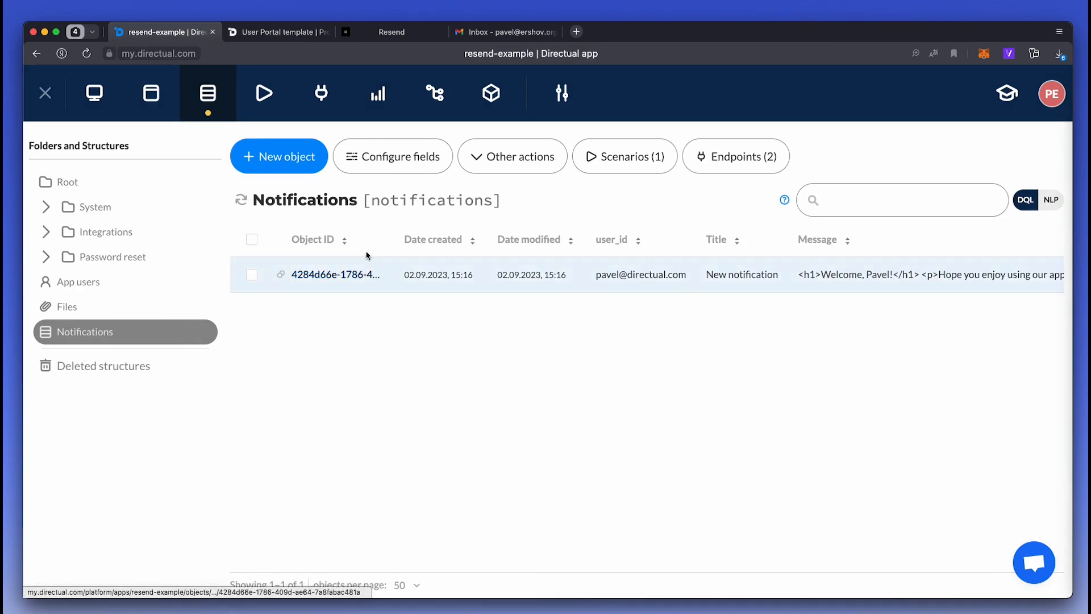
{"action": "left_click", "coordinate": [261, 99]}
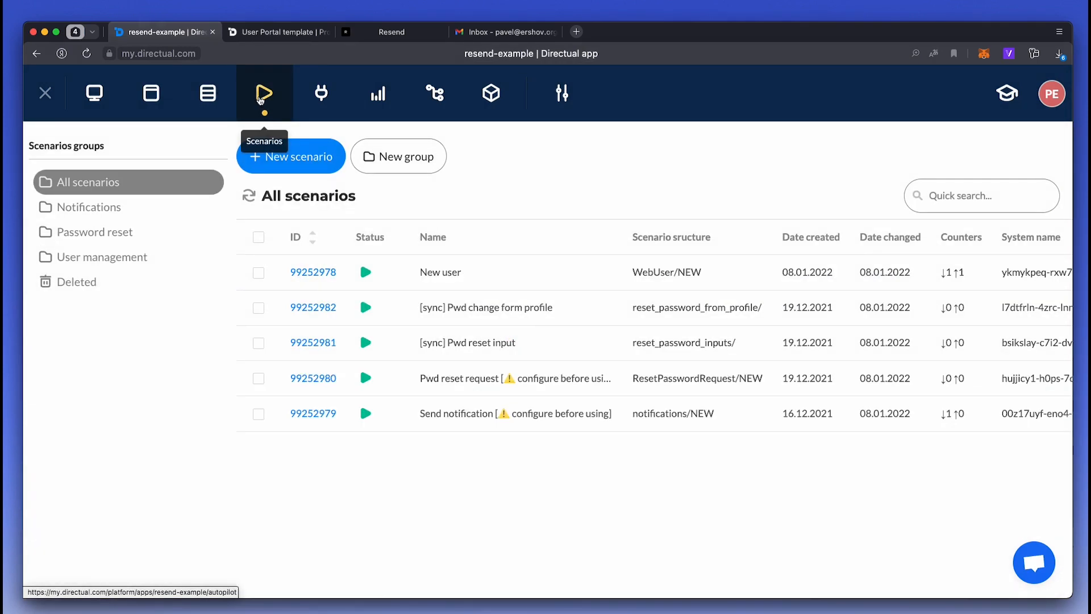
{"action": "left_click", "coordinate": [325, 419]}
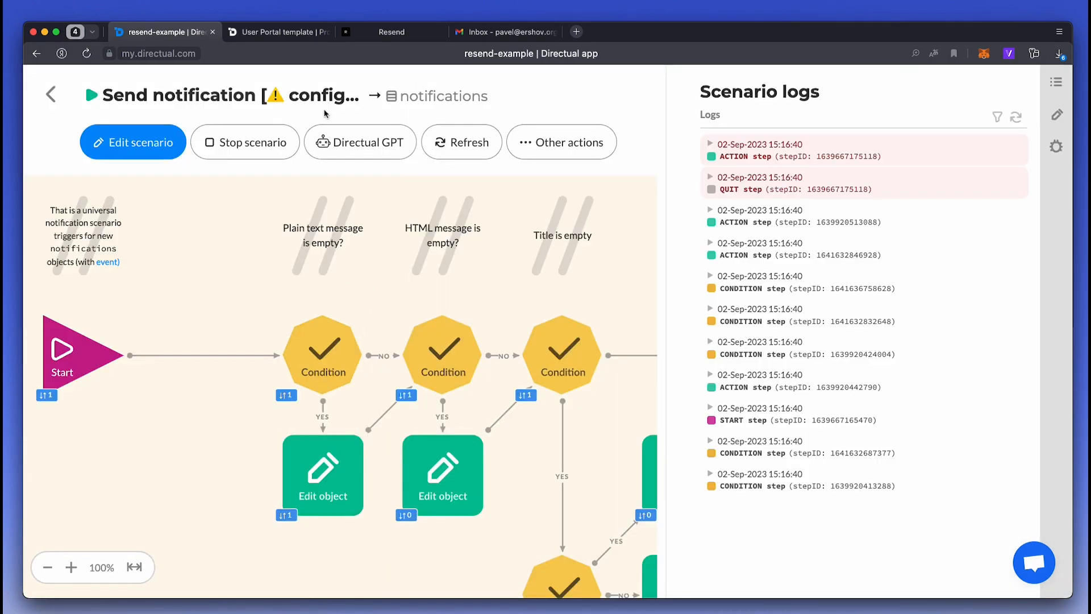
{"action": "scroll", "coordinate": [227, 343], "scroll_direction": "right", "scroll_amount": 5}
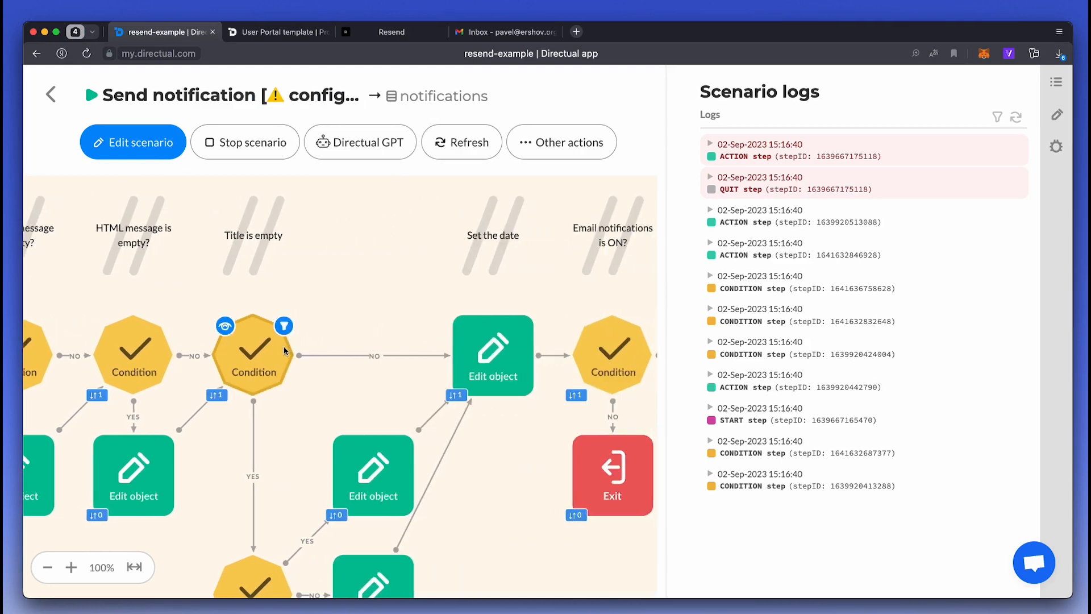
{"action": "scroll", "coordinate": [501, 354], "scroll_direction": "right", "scroll_amount": 5}
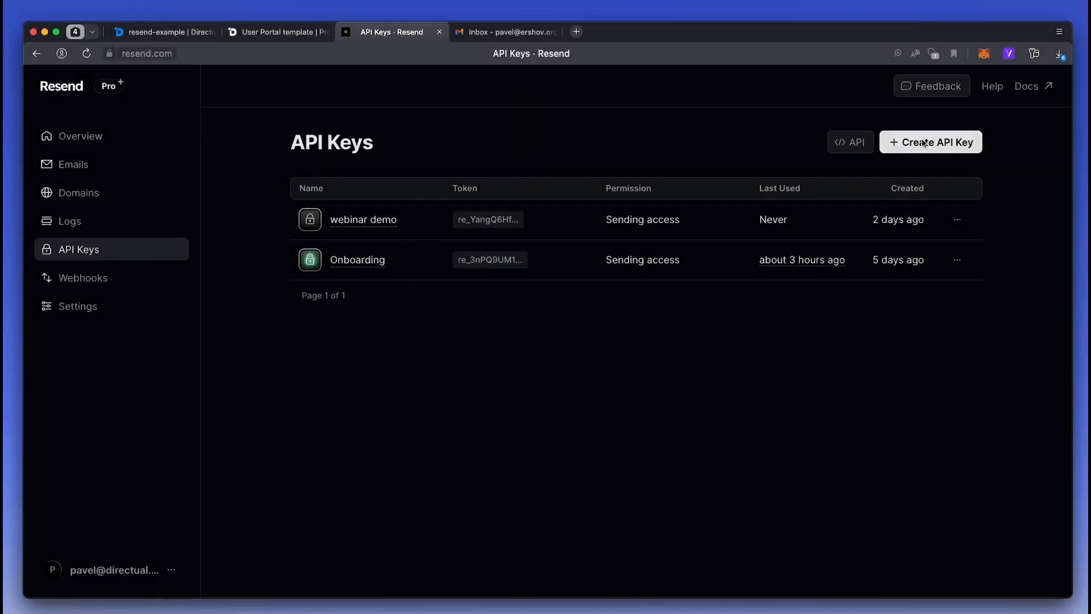
- Add a Resend API key named resend-demo, then go to Directual's plugins page
{"action": "left_click", "coordinate": [924, 143]}
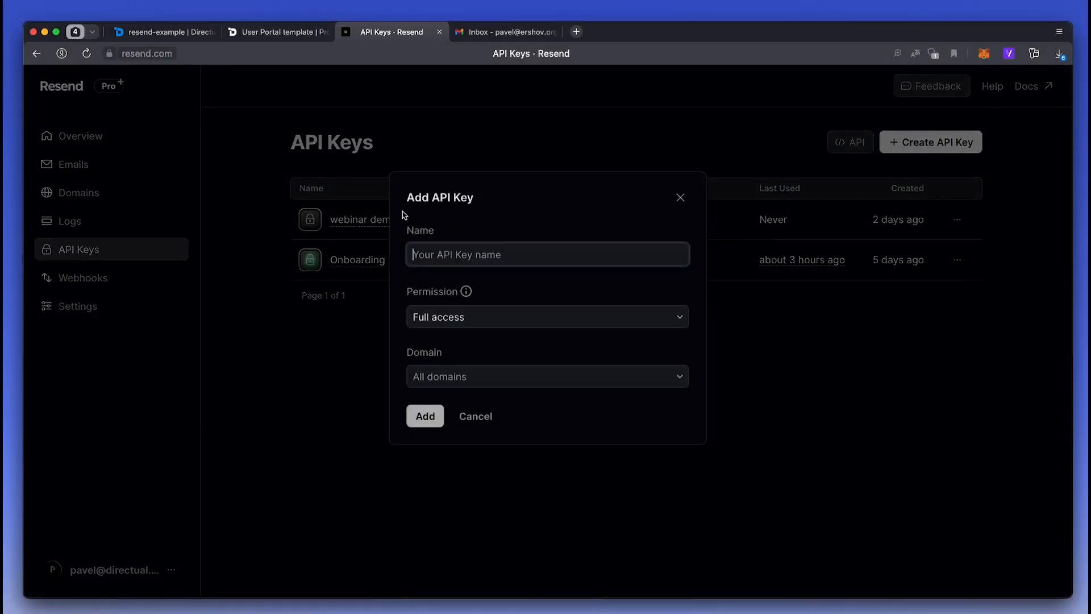
{"action": "type", "text": "resend-demo"}
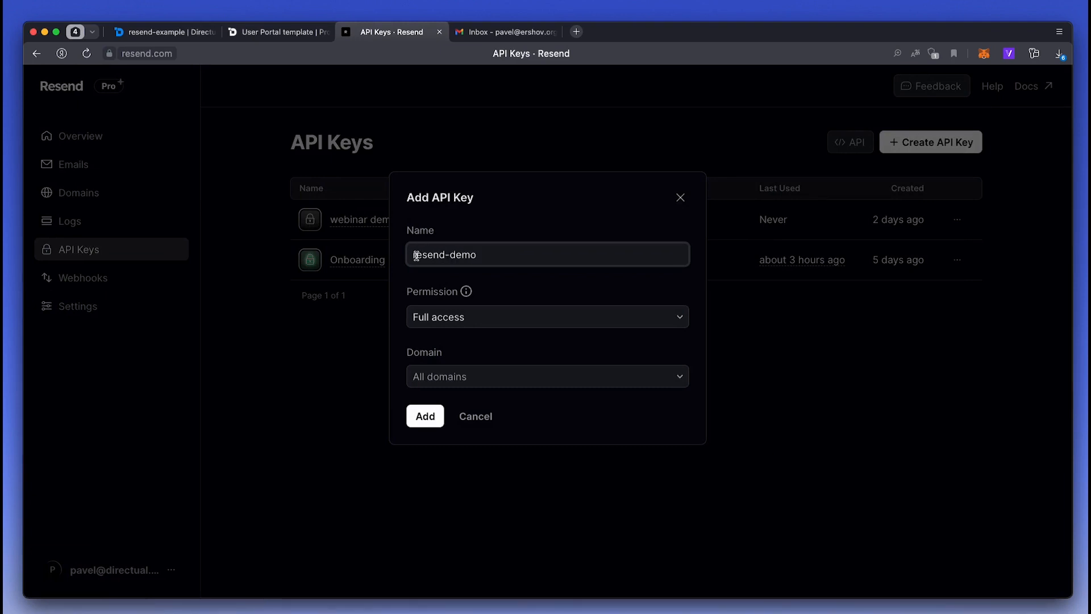
{"action": "left_click", "coordinate": [432, 419]}
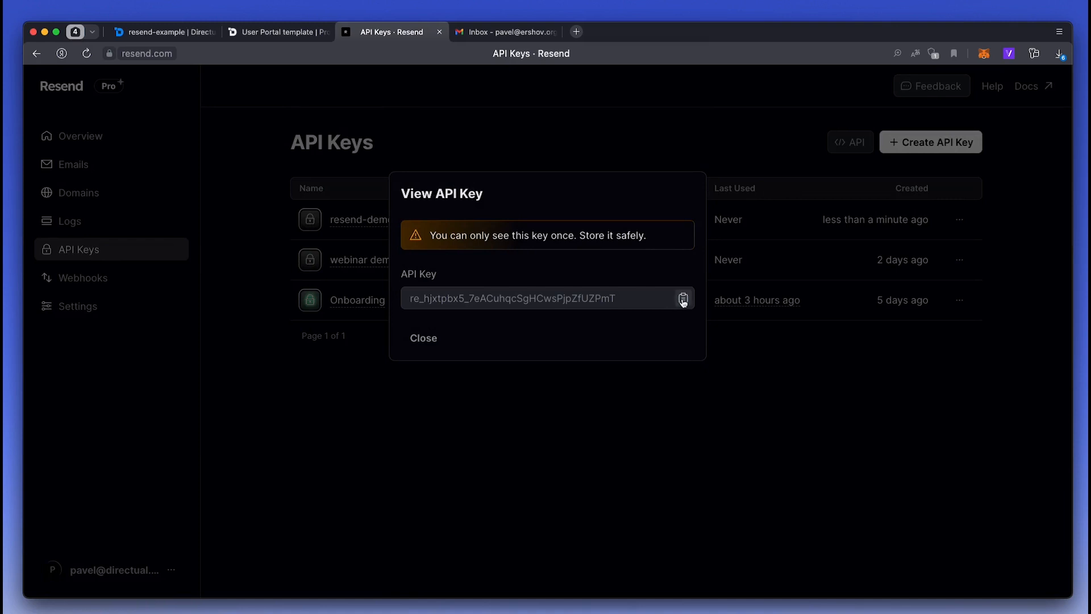
{"action": "left_click", "coordinate": [418, 348]}
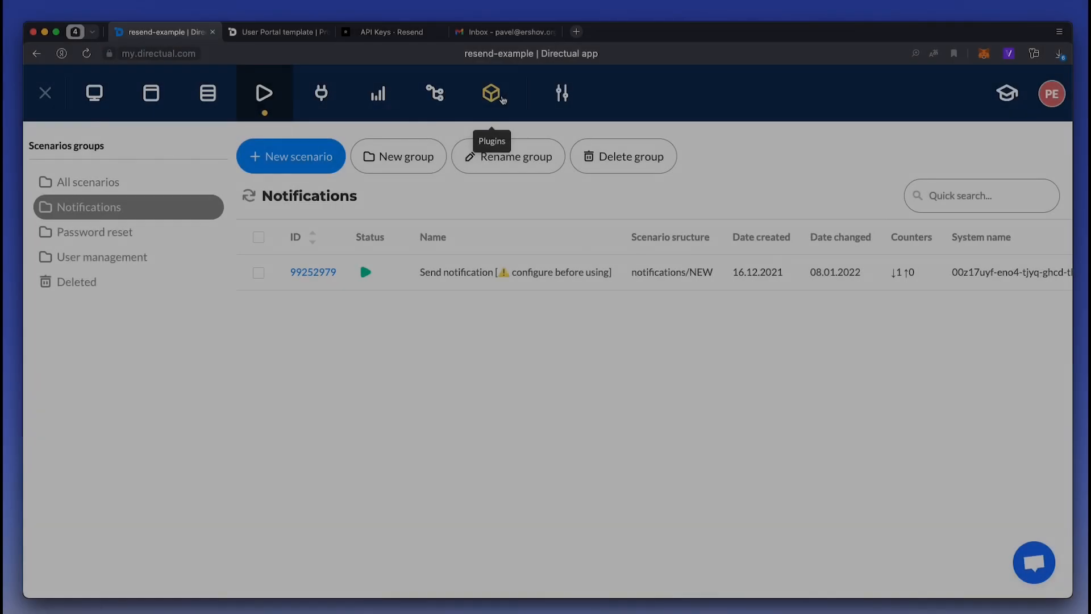
{"action": "left_click", "coordinate": [492, 96]}
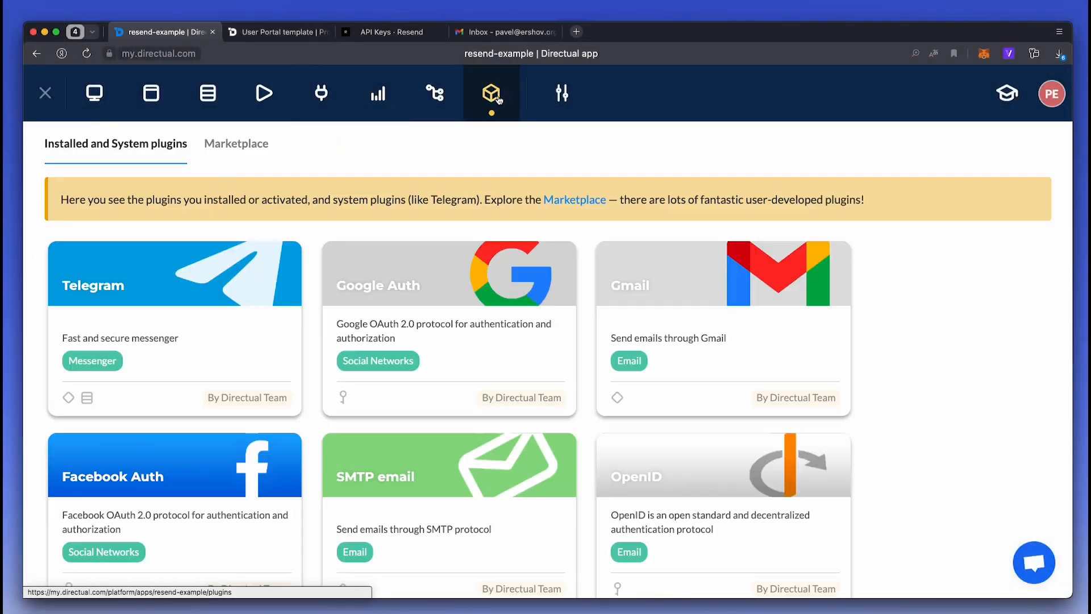
- Install Resend from the Marketplace Email category with the pasted API key, then verify it's installed
{"action": "left_click", "coordinate": [242, 149]}
{"action": "left_click", "coordinate": [566, 198]}
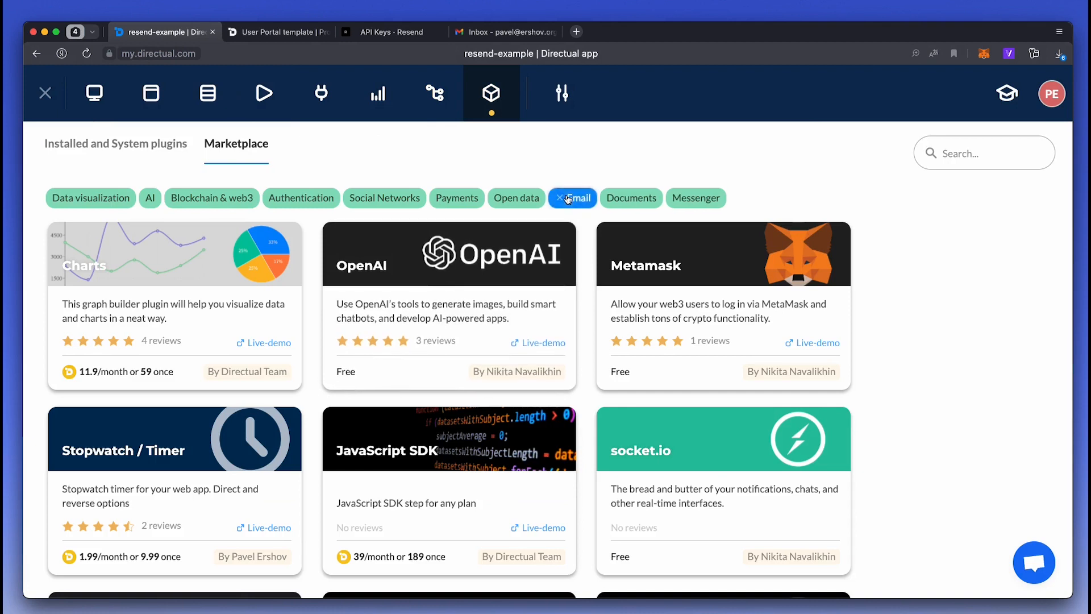
{"action": "left_click", "coordinate": [246, 245]}
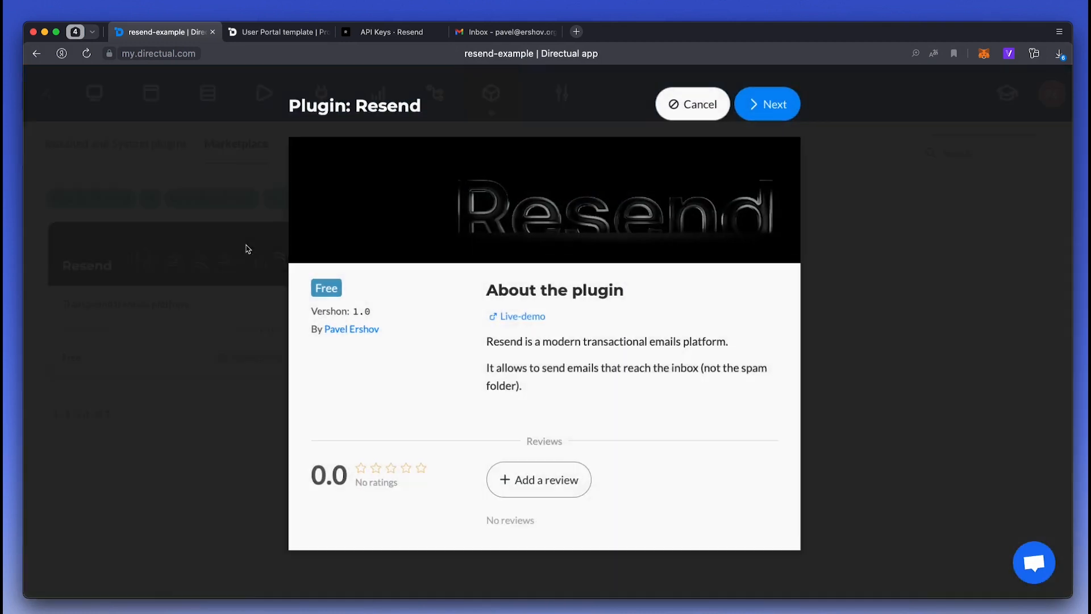
{"action": "left_click", "coordinate": [786, 116]}
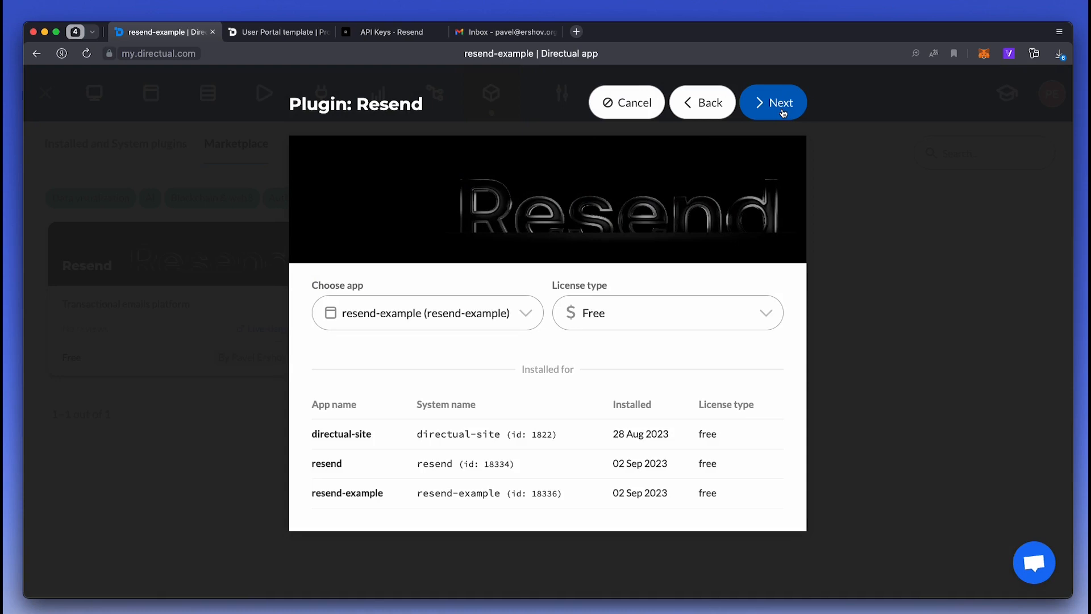
{"action": "left_click", "coordinate": [783, 113]}
{"action": "left_click", "coordinate": [453, 312]}
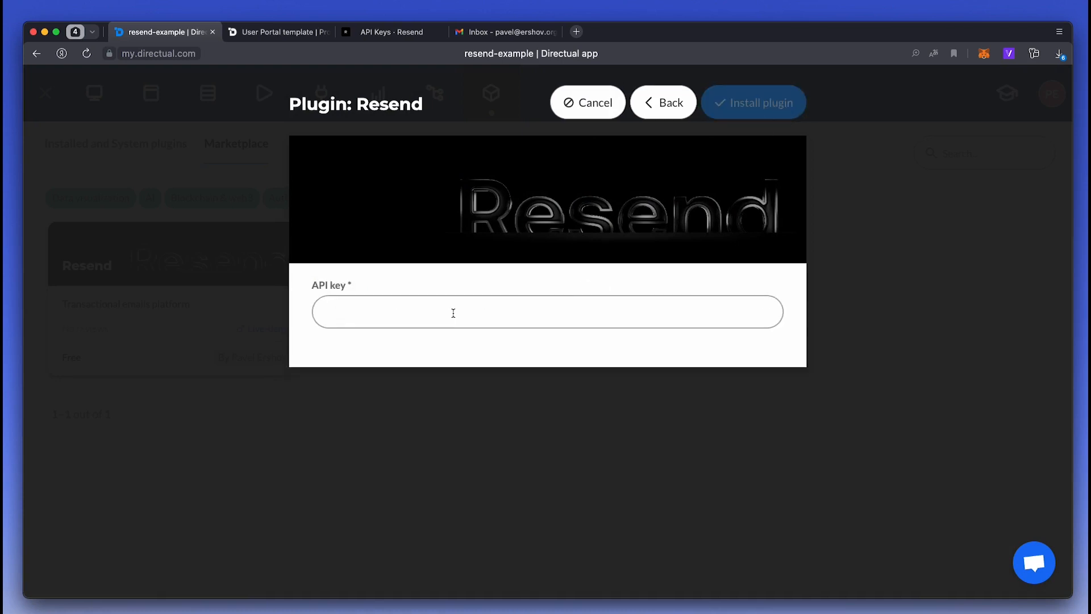
{"action": "key", "text": "super+v"}
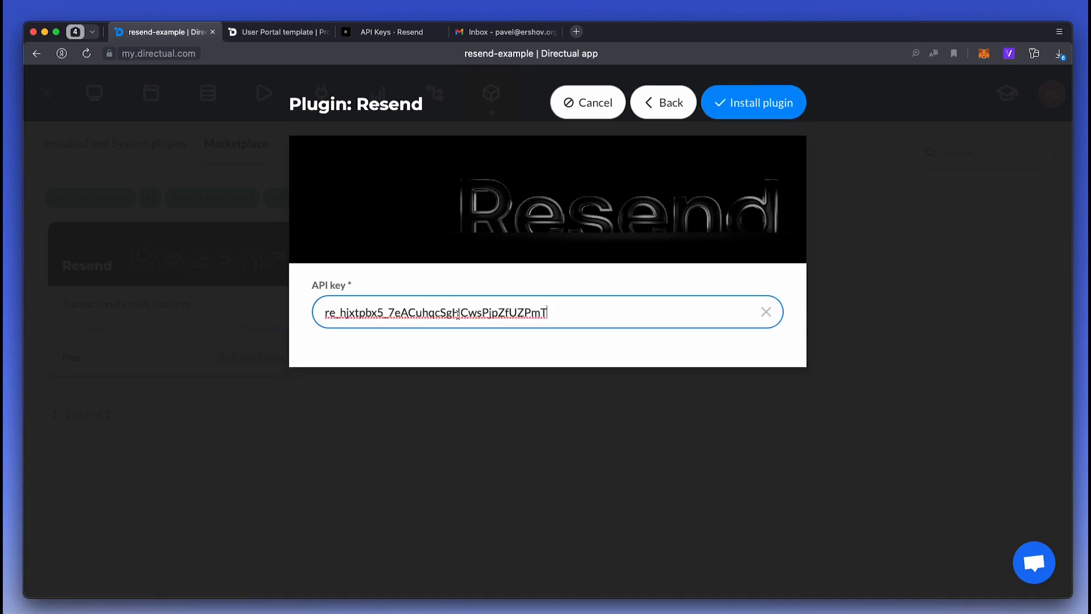
{"action": "left_click", "coordinate": [772, 106]}
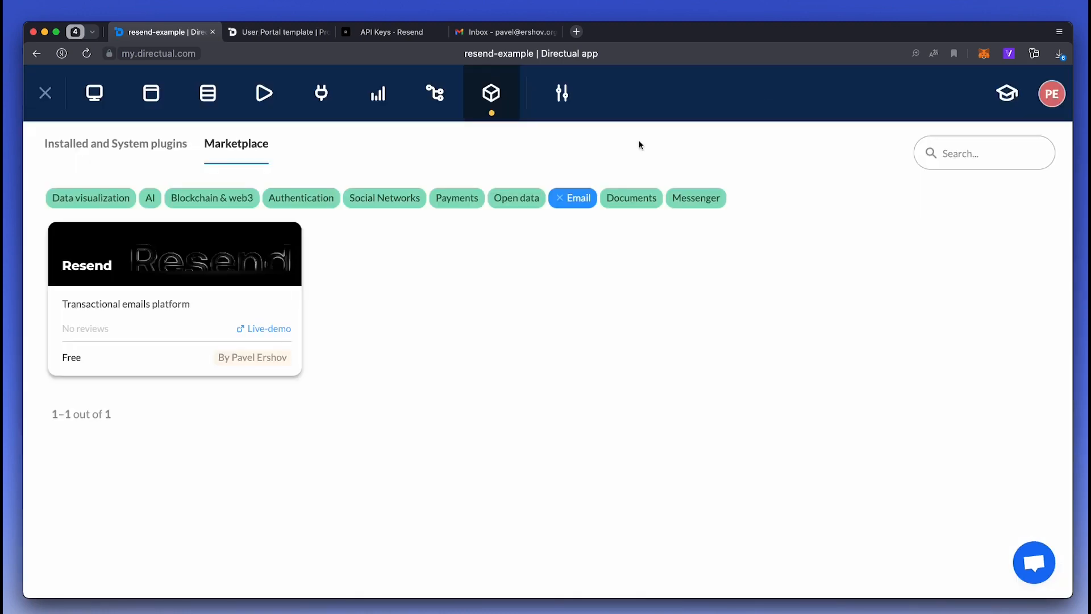
{"action": "left_click", "coordinate": [95, 149]}
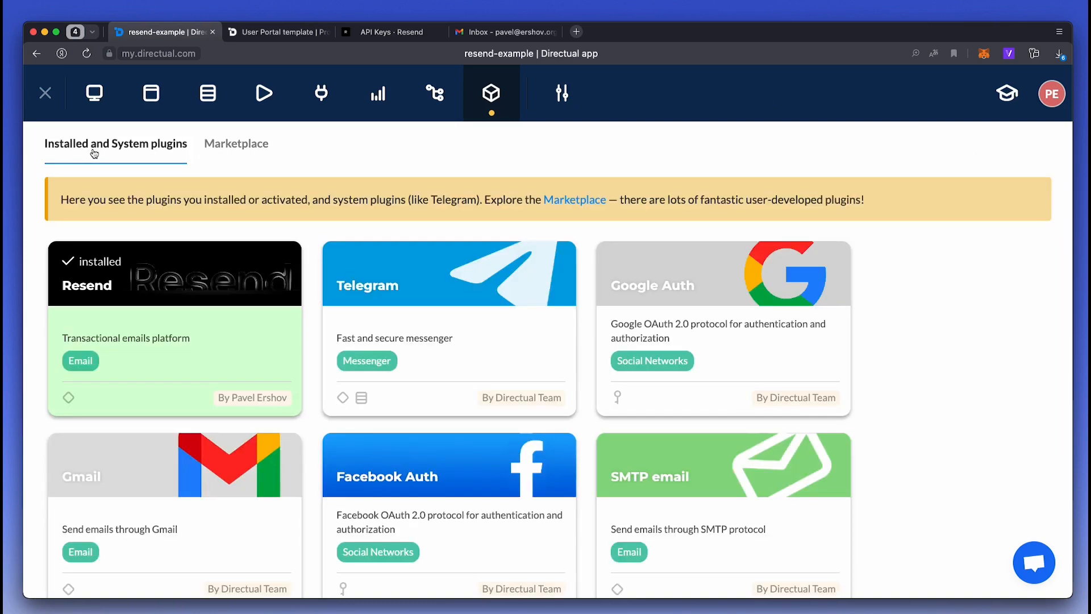
- Put scenario 99252979 (Send notification) into draft and drag Resend's Send email step onto the canvas
{"action": "left_click", "coordinate": [264, 94]}
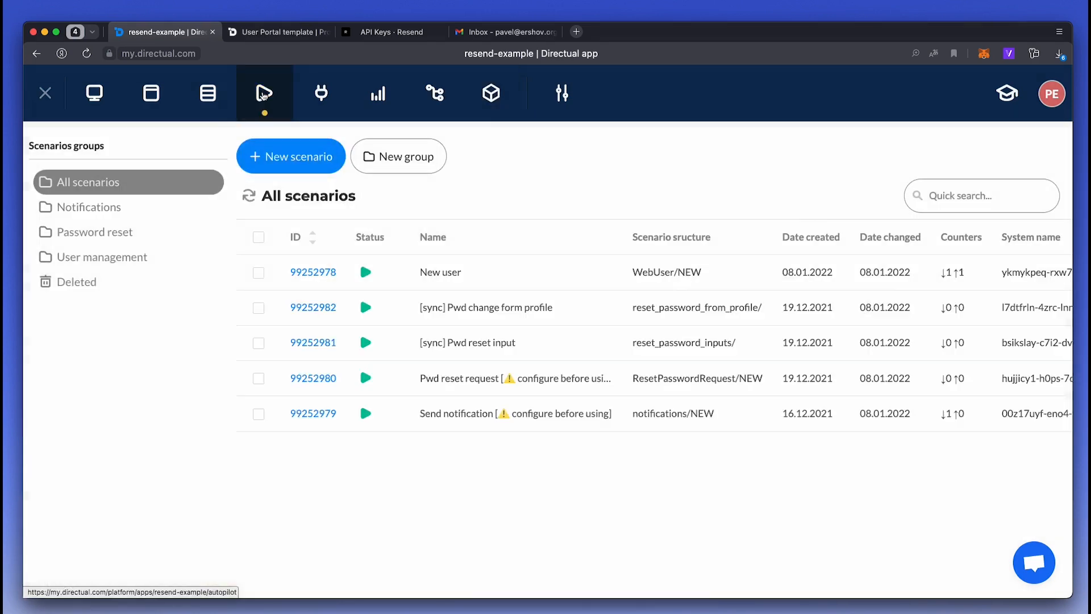
{"action": "left_click", "coordinate": [306, 414]}
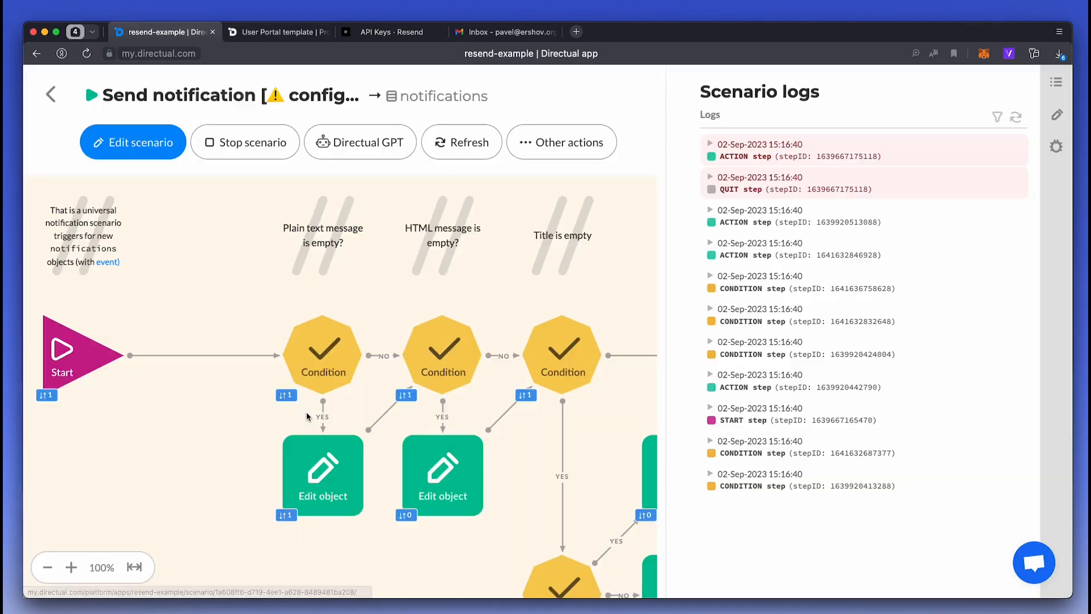
{"action": "left_click", "coordinate": [179, 148]}
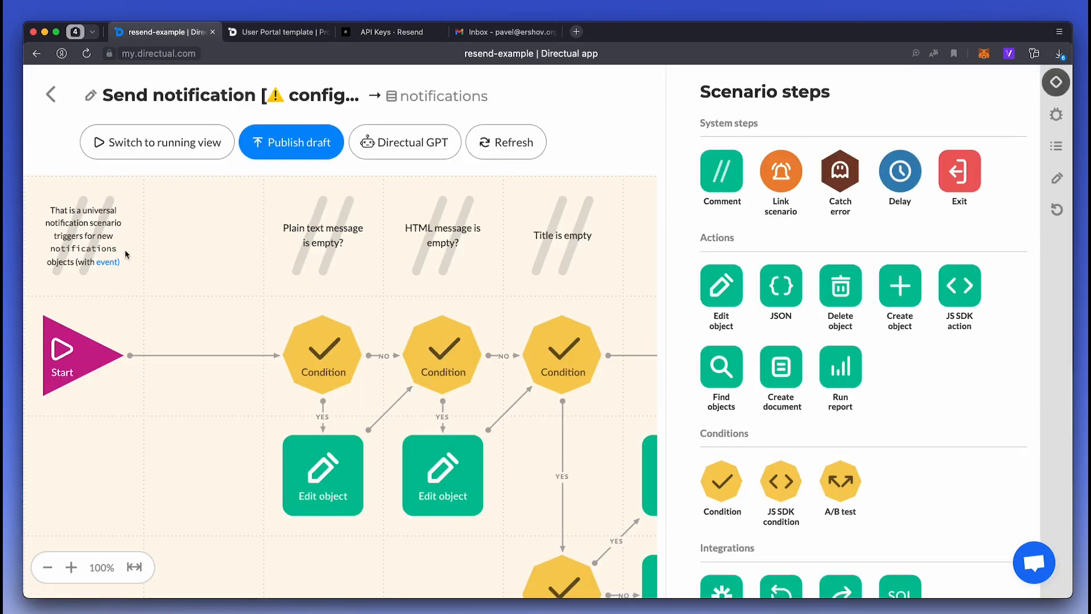
{"action": "scroll", "coordinate": [324, 360], "scroll_direction": "right", "scroll_amount": 10}
{"action": "scroll", "coordinate": [324, 360], "scroll_direction": "right", "scroll_amount": 2}
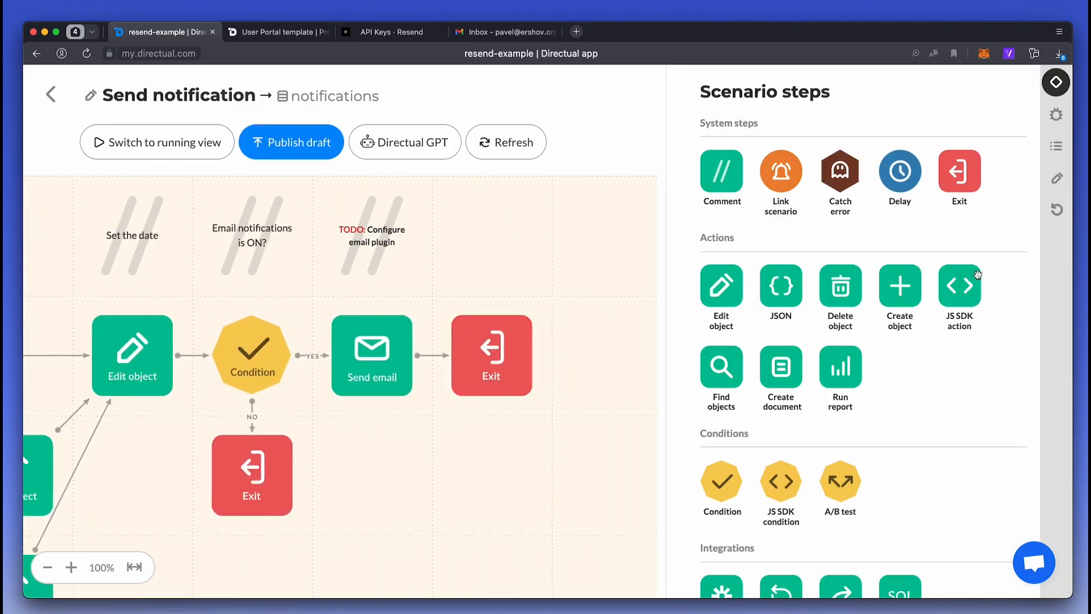
{"action": "scroll", "coordinate": [833, 410], "scroll_direction": "down", "scroll_amount": 3}
{"action": "left_click_drag", "start_coordinate": [721, 551], "coordinate": [344, 472]}
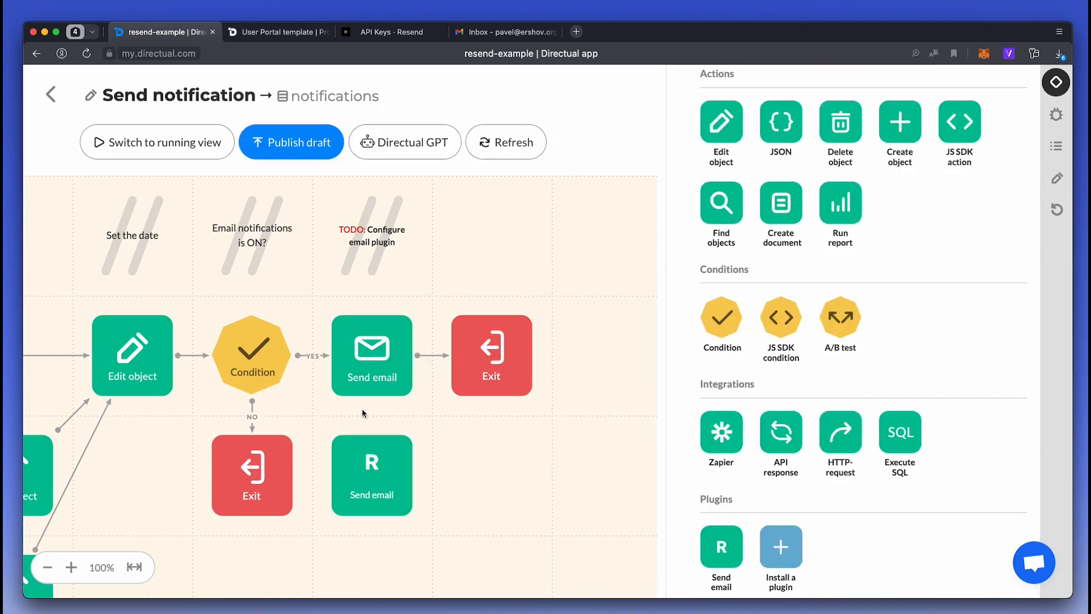
- Delete the old Send email step and place Resend's Send email on the YES branch
{"action": "left_click", "coordinate": [334, 393]}
{"action": "left_click", "coordinate": [599, 280]}
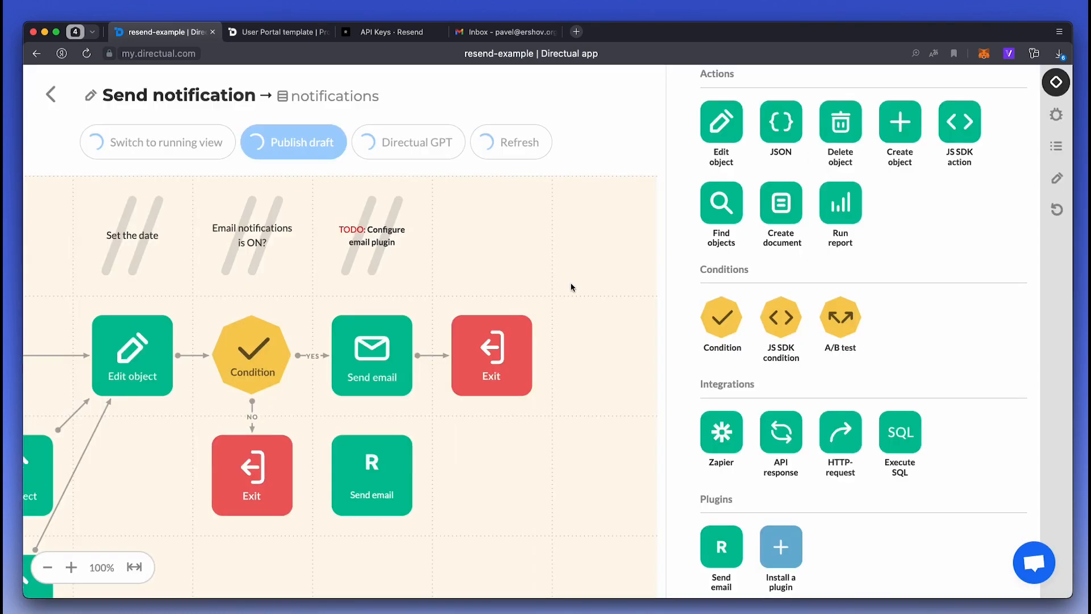
{"action": "left_click_drag", "start_coordinate": [371, 485], "coordinate": [481, 356]}
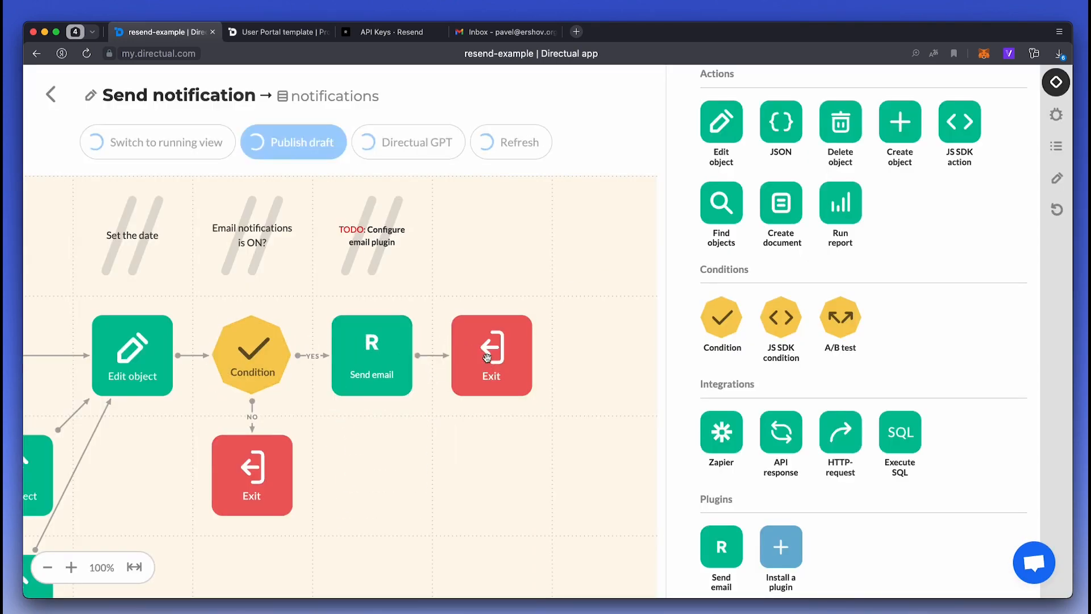
{"action": "left_click", "coordinate": [371, 342]}
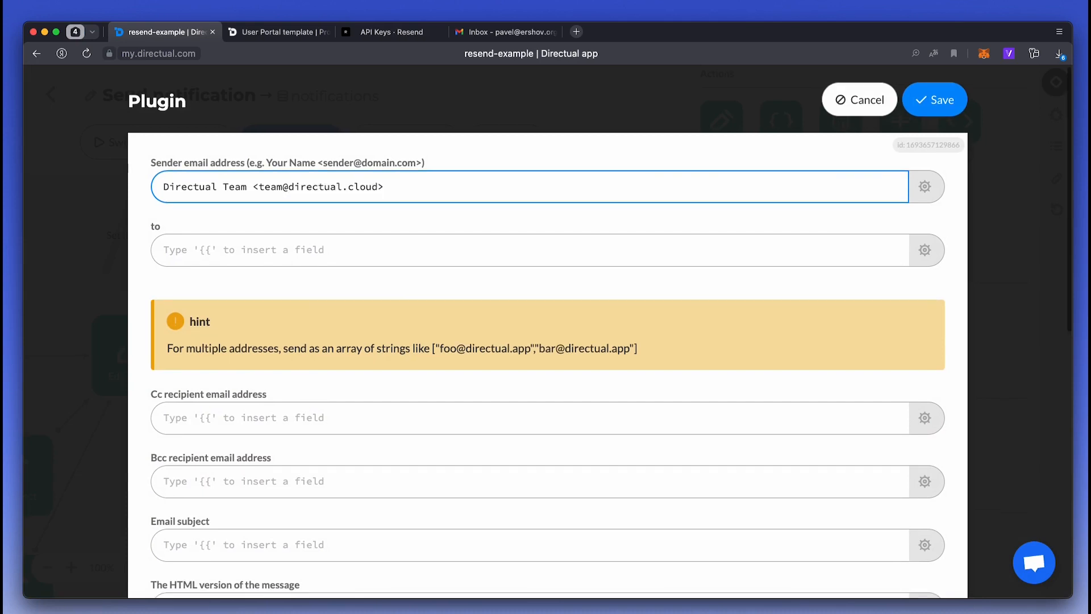
- Set the Resend step's recipient to {{user_id}} and subject to {{title}}
{"action": "left_click", "coordinate": [199, 246]}
{"action": "type", "text": "{{us"}
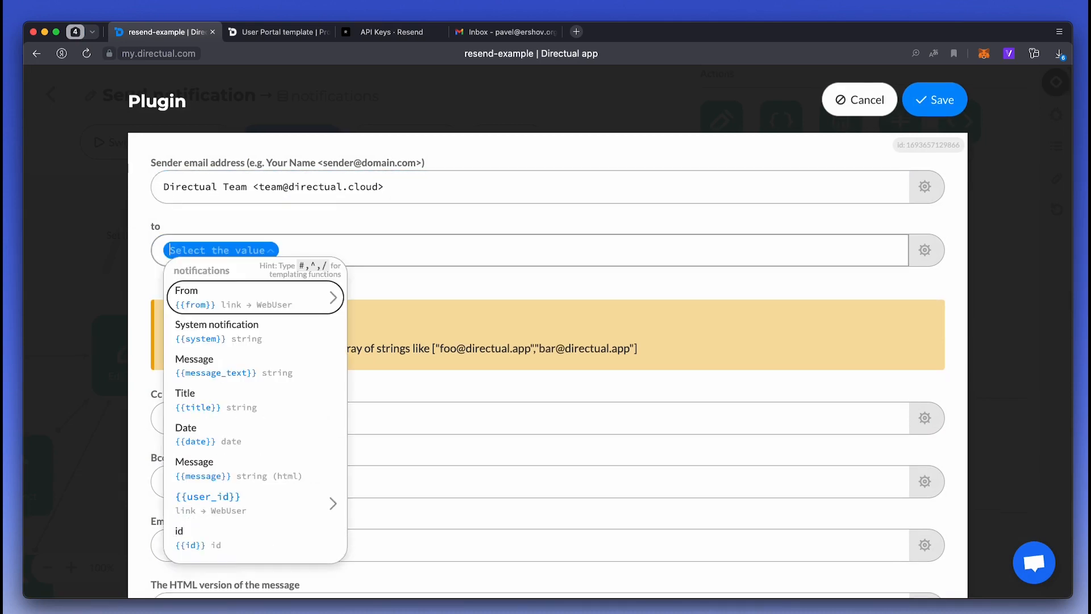
{"action": "key", "text": "Return"}
{"action": "scroll", "coordinate": [203, 324], "scroll_direction": "down", "scroll_amount": 5}
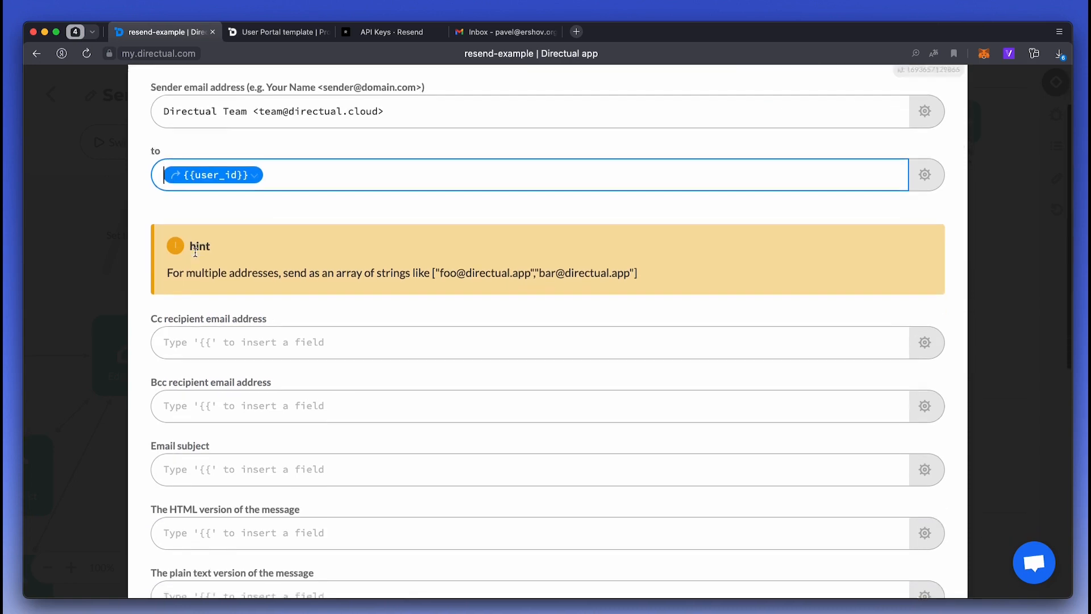
{"action": "left_click", "coordinate": [203, 324]}
{"action": "type", "text": "{{t"}
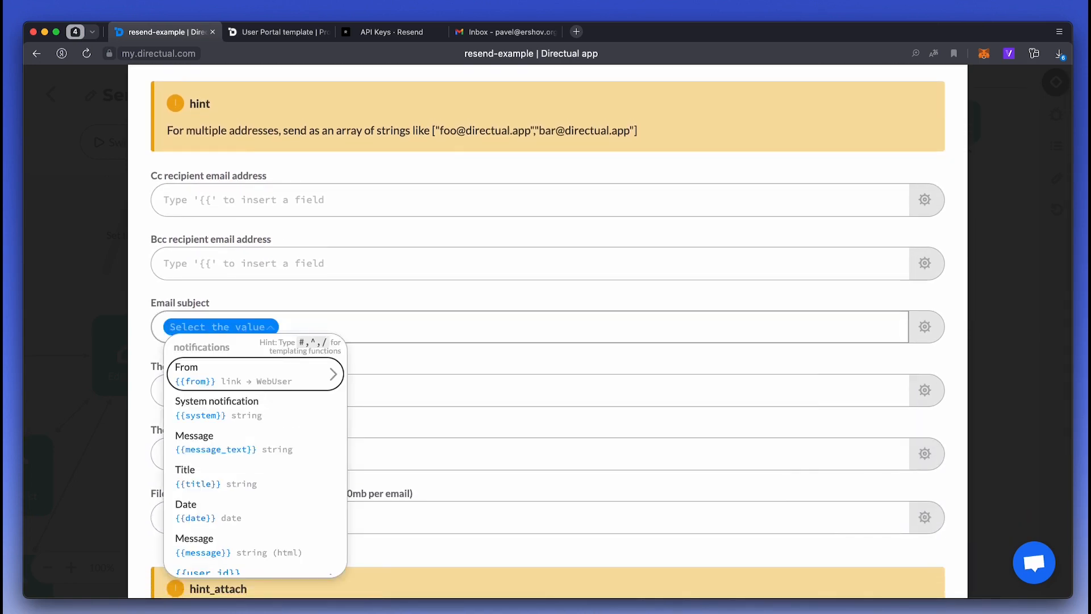
{"action": "key", "text": "Down"}
{"action": "key", "text": "Down"}
{"action": "key", "text": "Return"}
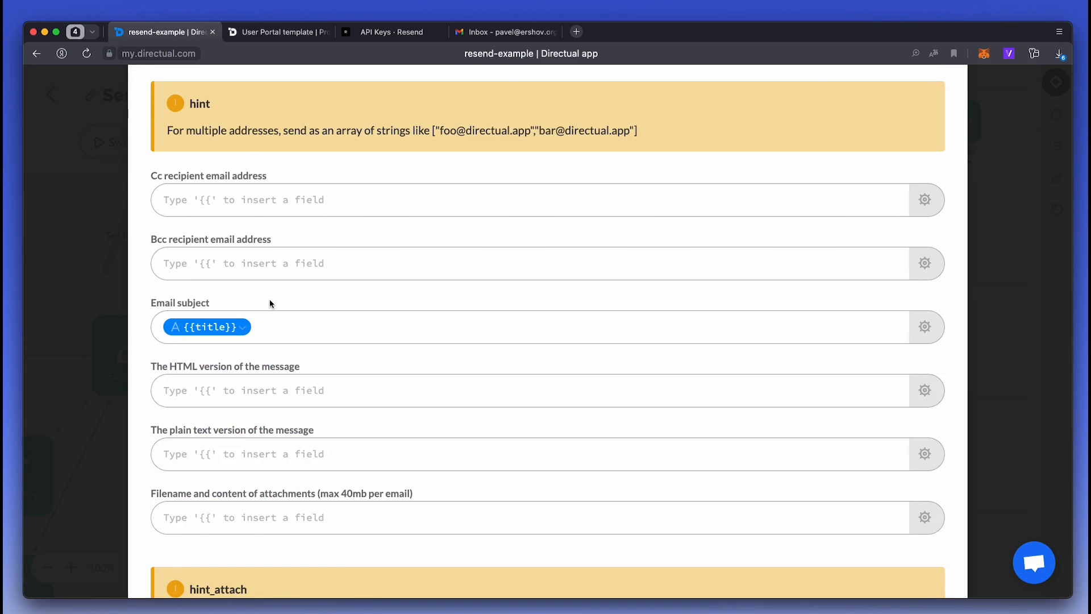
{"action": "scroll", "coordinate": [274, 304], "scroll_direction": "down", "scroll_amount": 3}
- Use {{message}} as HTML body and {{message_text}} as plain text, then save the step
{"action": "left_click", "coordinate": [236, 268]}
{"action": "type", "text": "{{mes"}
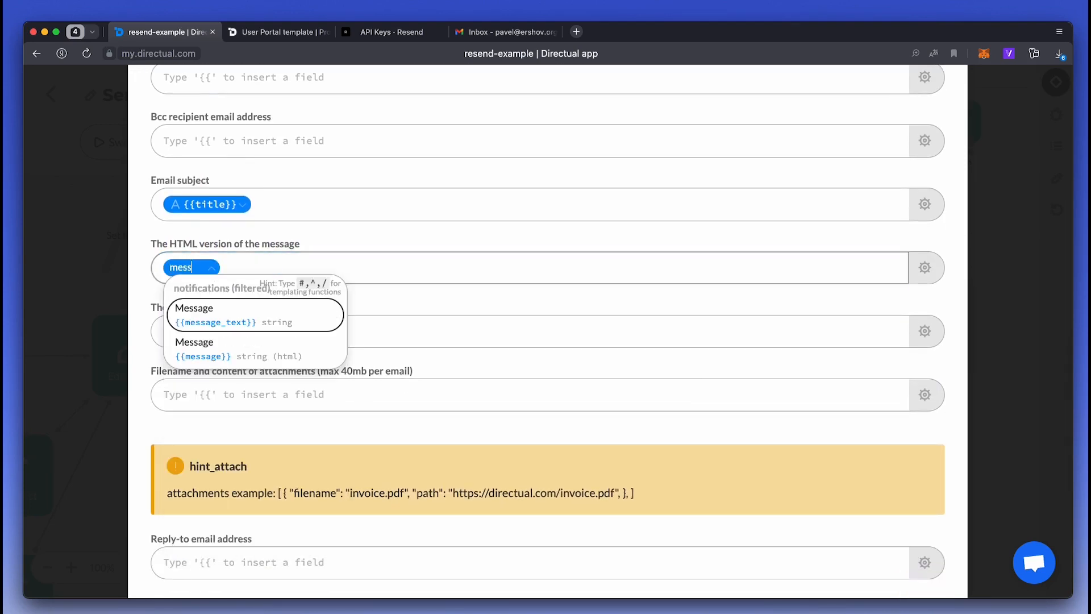
{"action": "key", "text": "Down"}
{"action": "key", "text": "Return"}
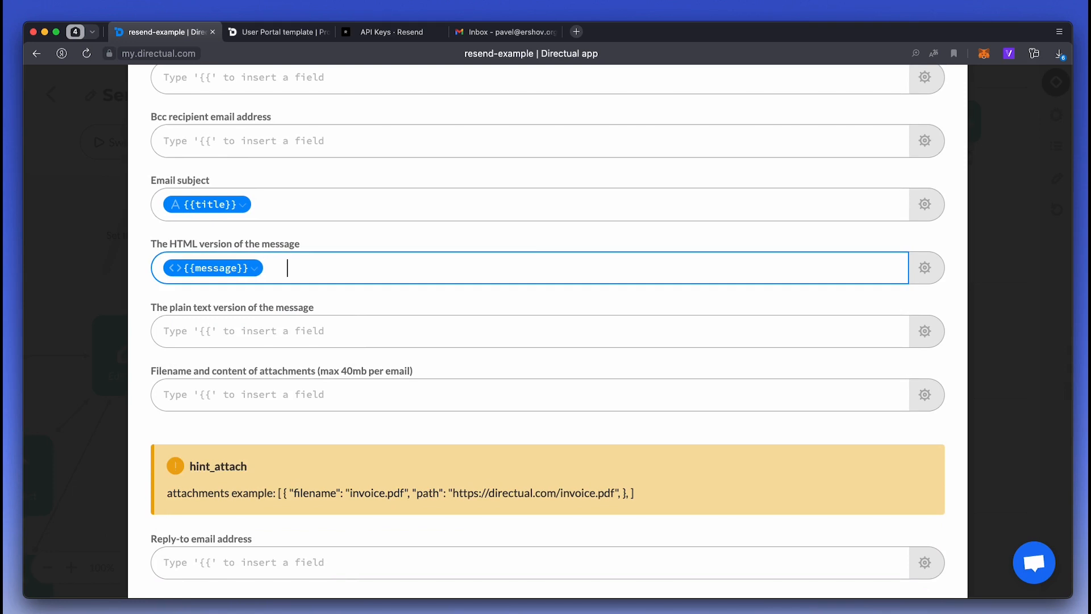
{"action": "left_click", "coordinate": [232, 333]}
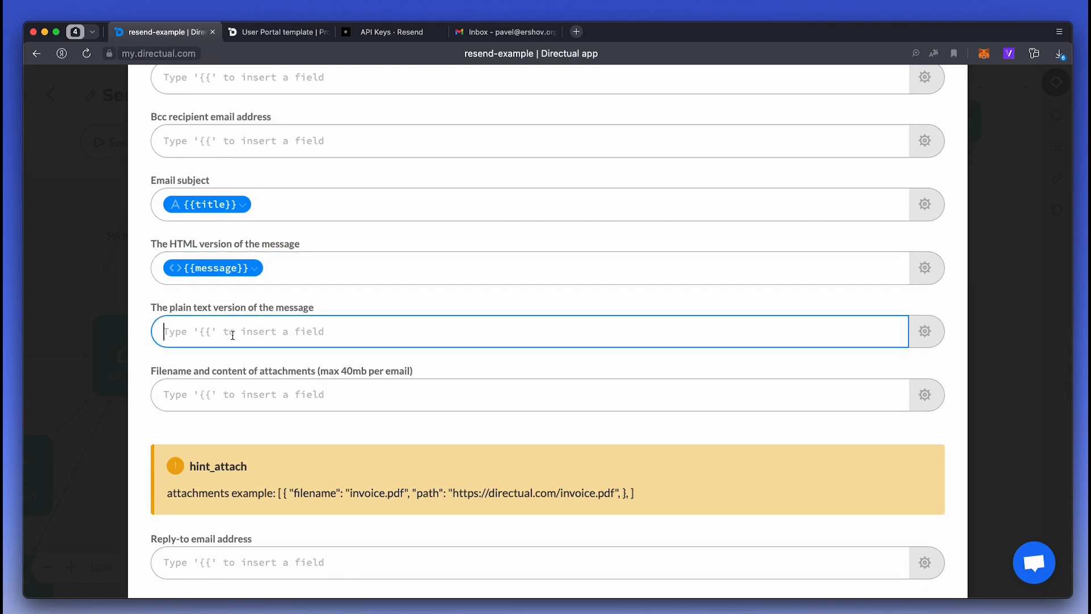
{"action": "type", "text": "{{"}
{"action": "key", "text": "Down"}
{"action": "key", "text": "Down"}
{"action": "key", "text": "Return"}
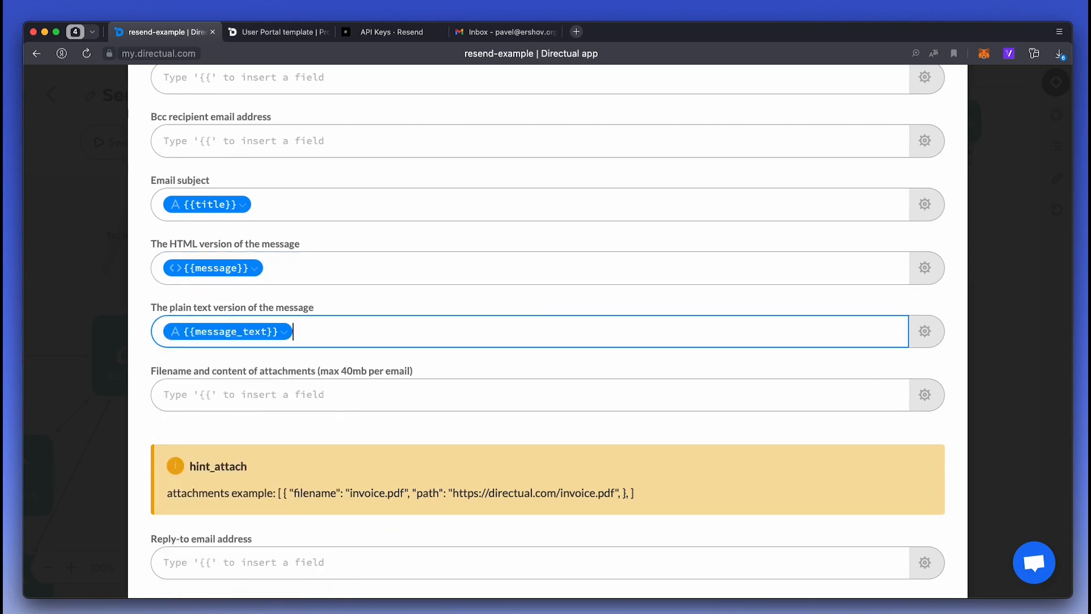
{"action": "scroll", "coordinate": [231, 336], "scroll_direction": "down", "scroll_amount": 4}
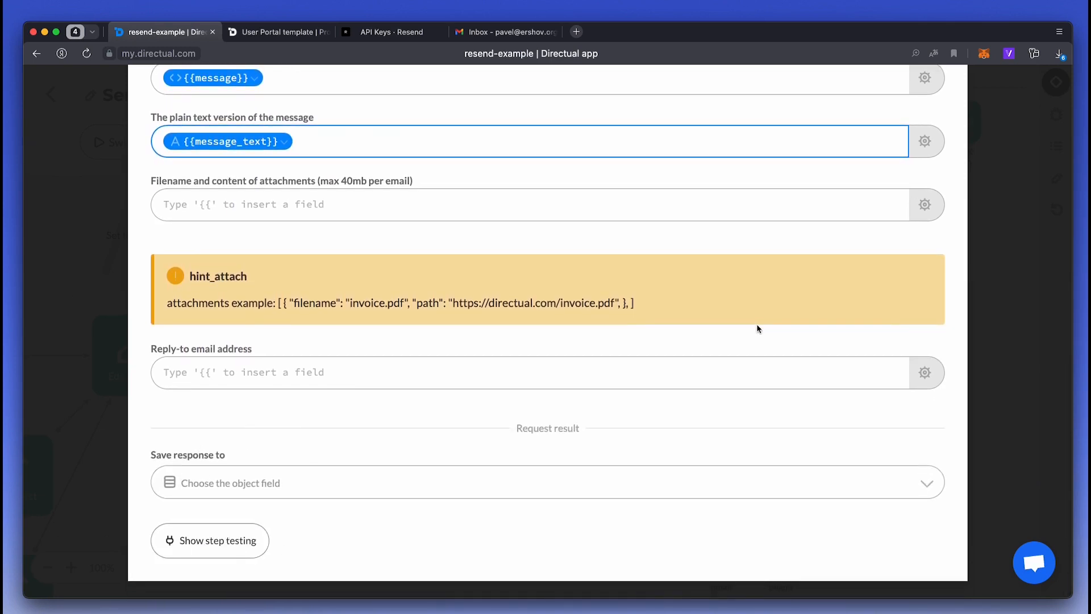
{"action": "scroll", "coordinate": [762, 322], "scroll_direction": "up", "scroll_amount": 10}
{"action": "left_click", "coordinate": [935, 104]}
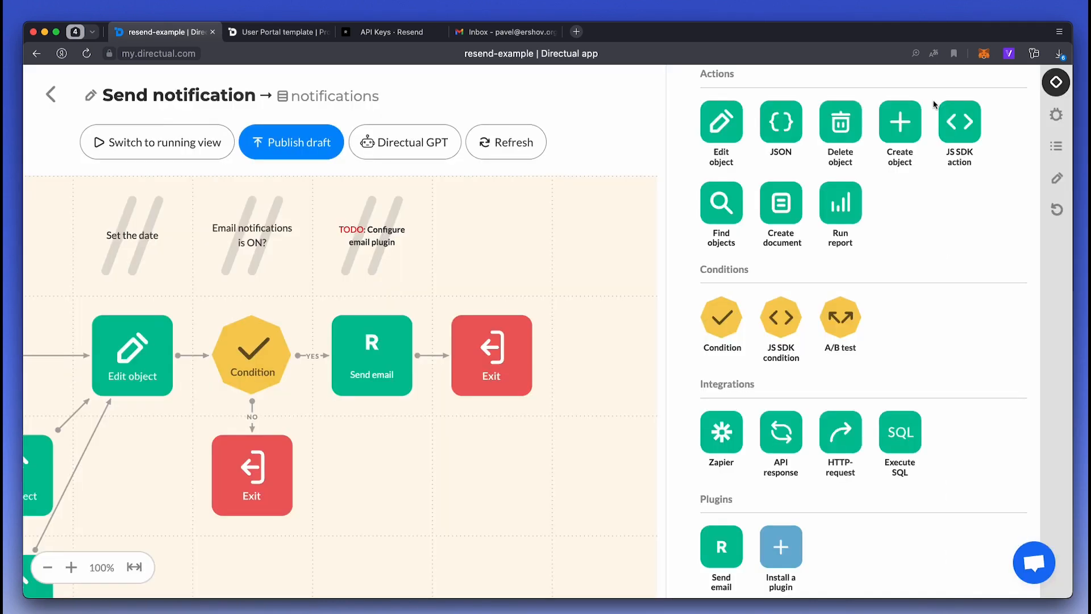
- Add a json context variable api_response to the scenario's starting parameters and save
{"action": "scroll", "coordinate": [302, 259], "scroll_direction": "left", "scroll_amount": 10}
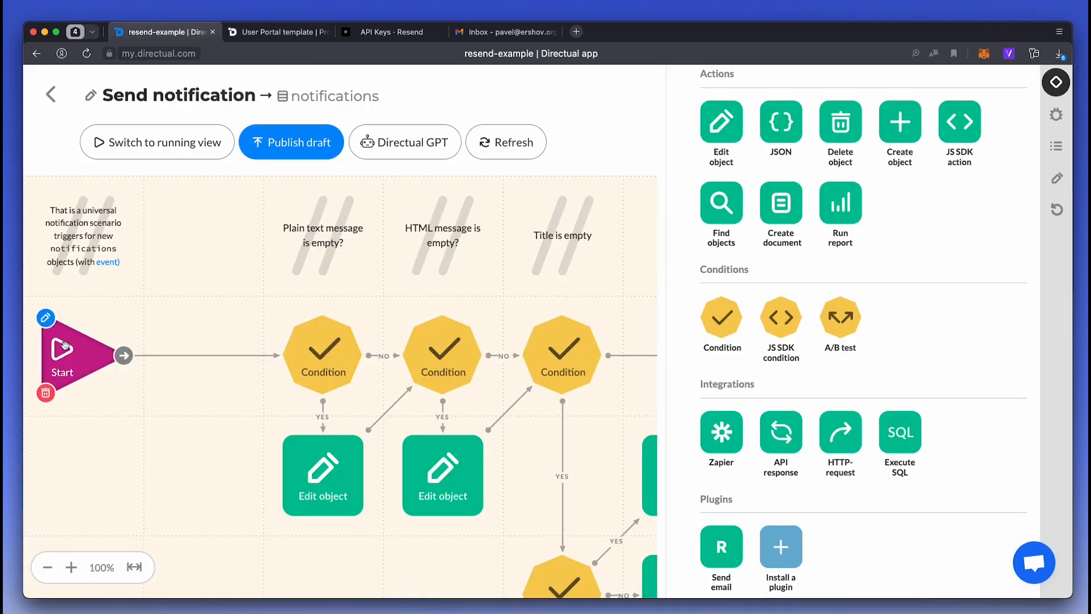
{"action": "left_click", "coordinate": [61, 350]}
{"action": "left_click", "coordinate": [480, 169]}
{"action": "left_click", "coordinate": [375, 221]}
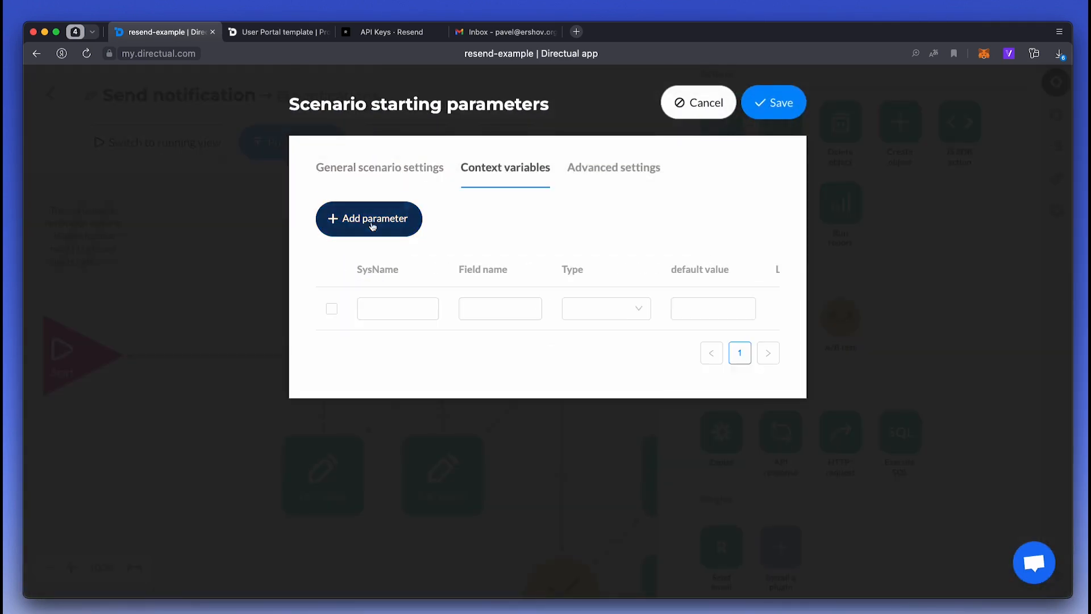
{"action": "left_click", "coordinate": [386, 309]}
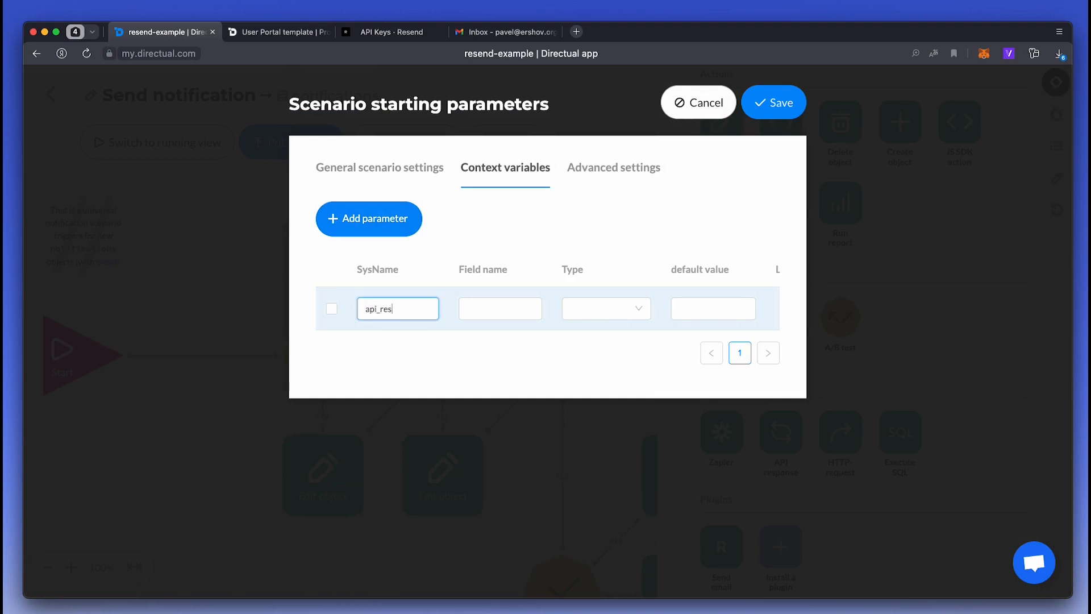
{"action": "left_click", "coordinate": [606, 306]}
{"action": "scroll", "coordinate": [604, 494], "scroll_direction": "down", "scroll_amount": 2}
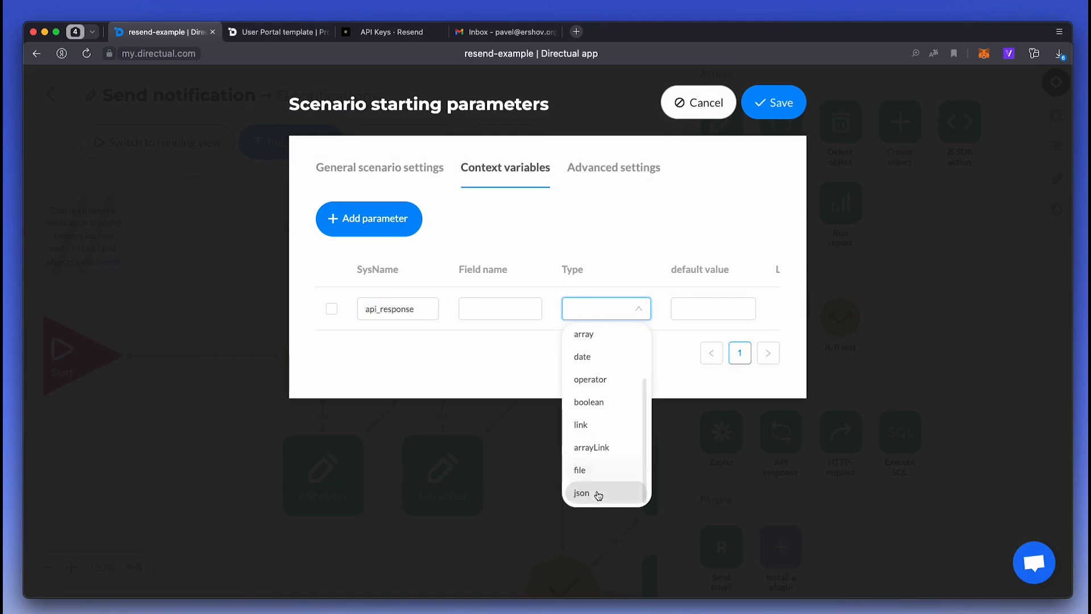
{"action": "left_click", "coordinate": [599, 494]}
{"action": "left_click", "coordinate": [773, 104]}
{"action": "scroll", "coordinate": [372, 338], "scroll_direction": "right", "scroll_amount": 5}
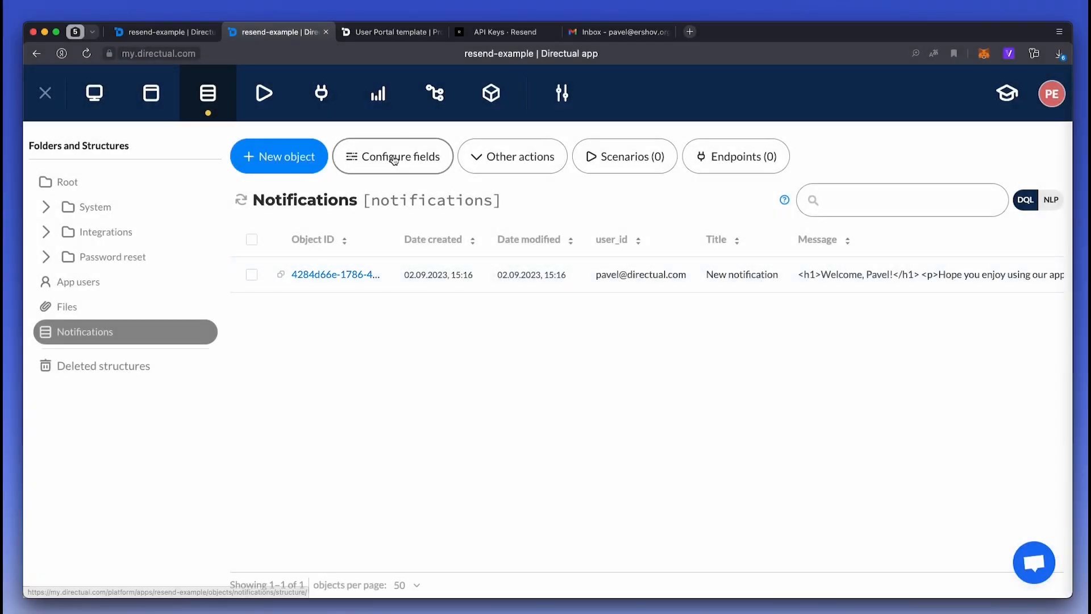
- Add a resend_id field to the notifications structure and save it
{"action": "left_click", "coordinate": [391, 157]}
{"action": "scroll", "coordinate": [241, 303], "scroll_direction": "down", "scroll_amount": 3}
{"action": "scroll", "coordinate": [240, 303], "scroll_direction": "down", "scroll_amount": 2}
{"action": "left_click", "coordinate": [139, 518]}
{"action": "left_click", "coordinate": [159, 511]}
{"action": "type", "text": "resend_id"}
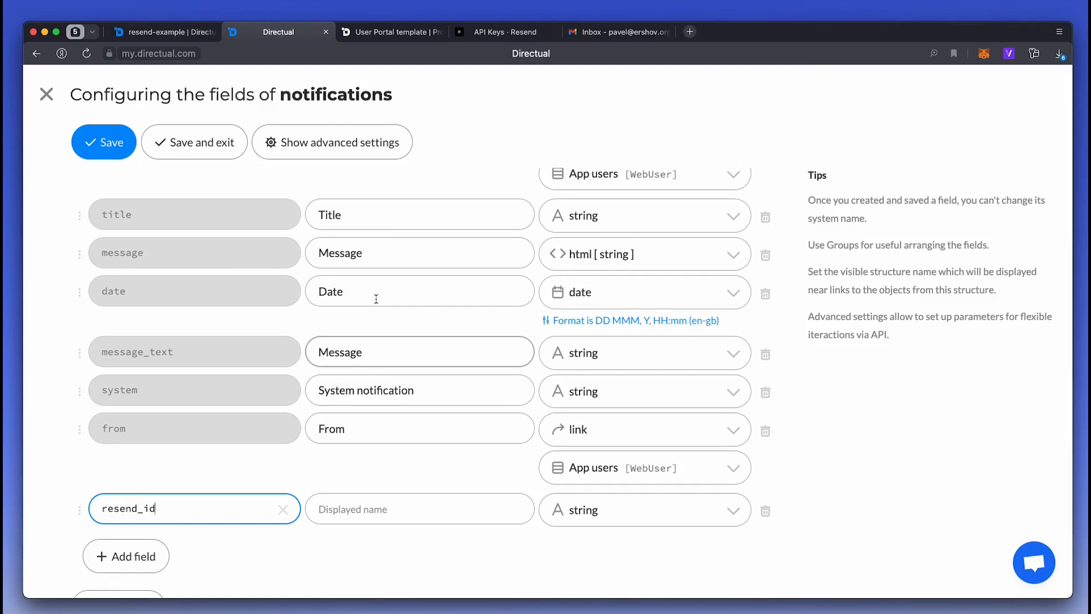
{"action": "left_click", "coordinate": [209, 146]}
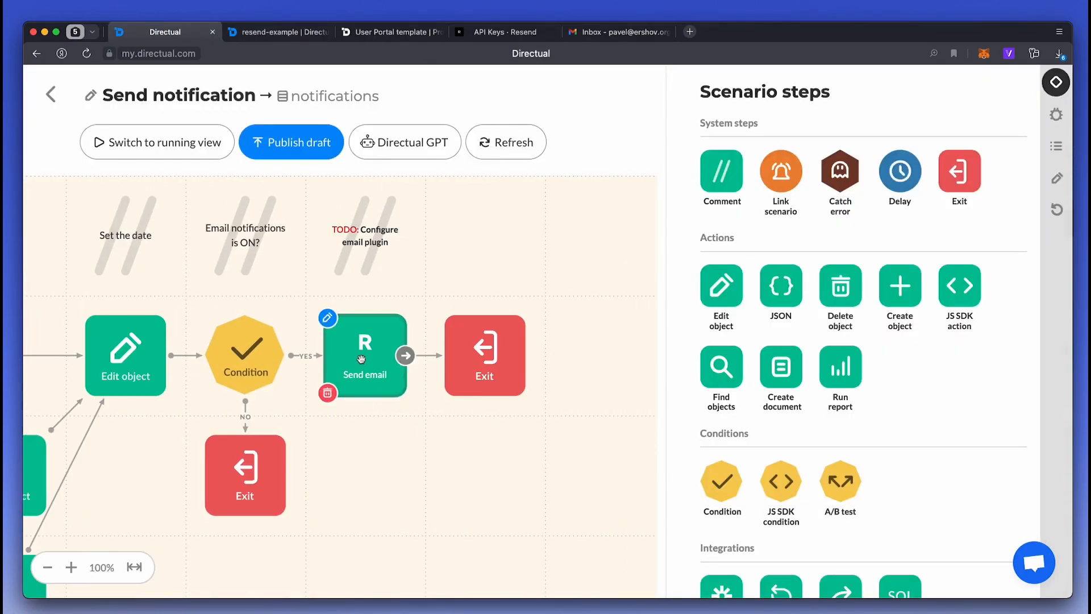
- Save the Send email response to ContextVar.api_response, then publish the scenario draft
{"action": "left_click", "coordinate": [358, 360]}
{"action": "scroll", "coordinate": [302, 344], "scroll_direction": "down", "scroll_amount": 7}
{"action": "scroll", "coordinate": [230, 521], "scroll_direction": "down", "scroll_amount": 1}
{"action": "left_click", "coordinate": [229, 523]}
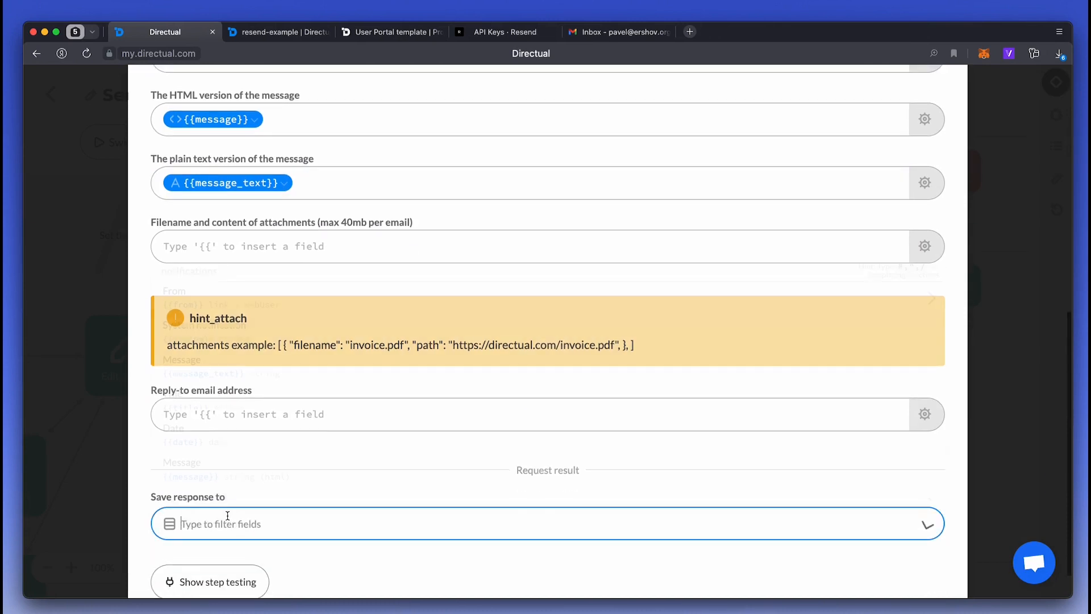
{"action": "key", "text": "Return"}
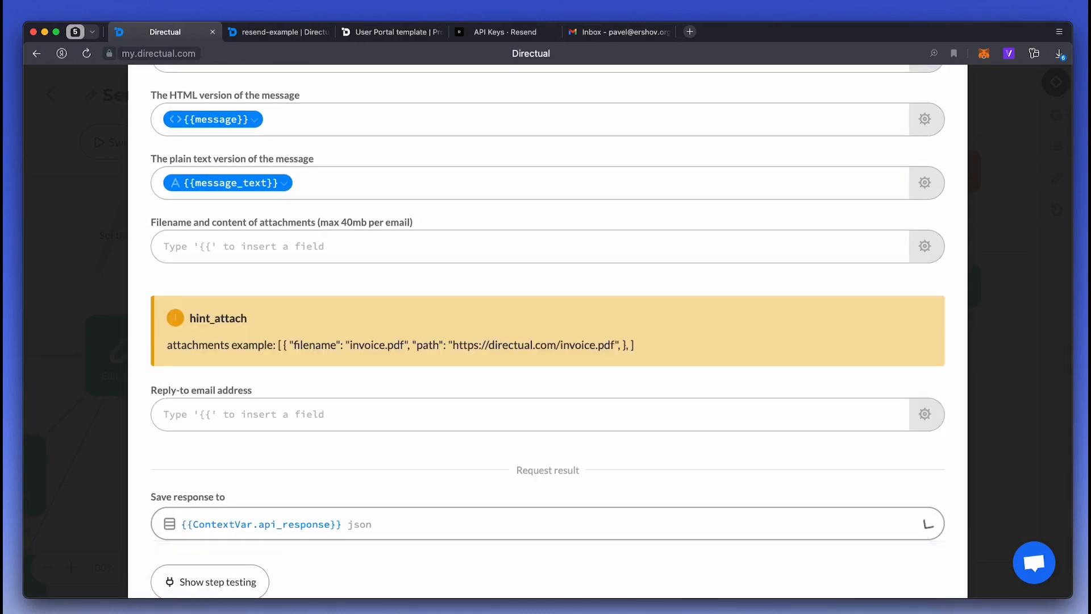
{"action": "scroll", "coordinate": [858, 285], "scroll_direction": "up", "scroll_amount": 10}
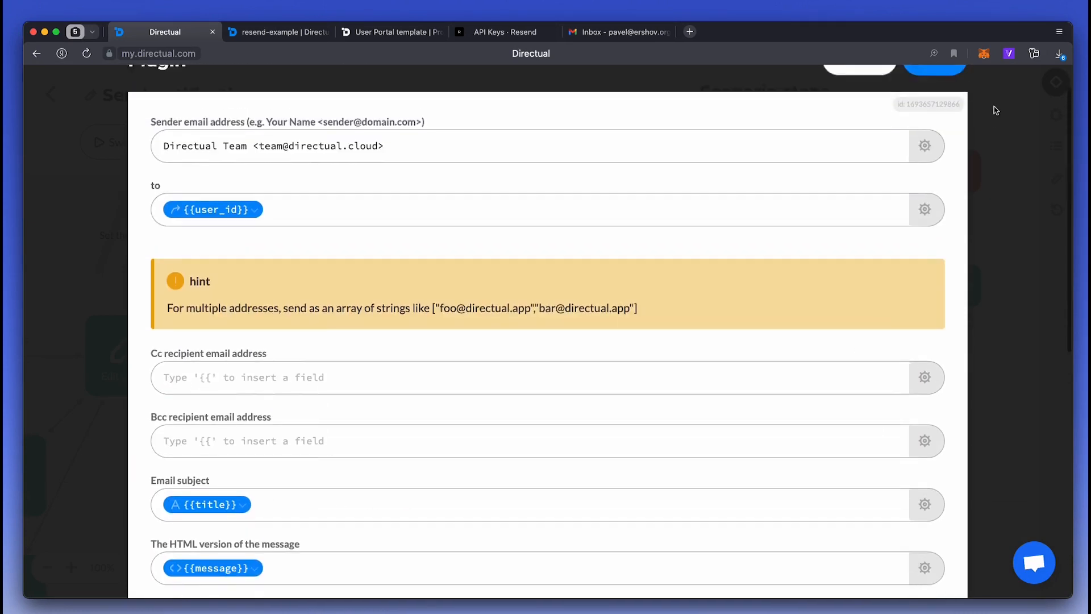
{"action": "left_click", "coordinate": [941, 105]}
{"action": "left_click", "coordinate": [306, 141]}
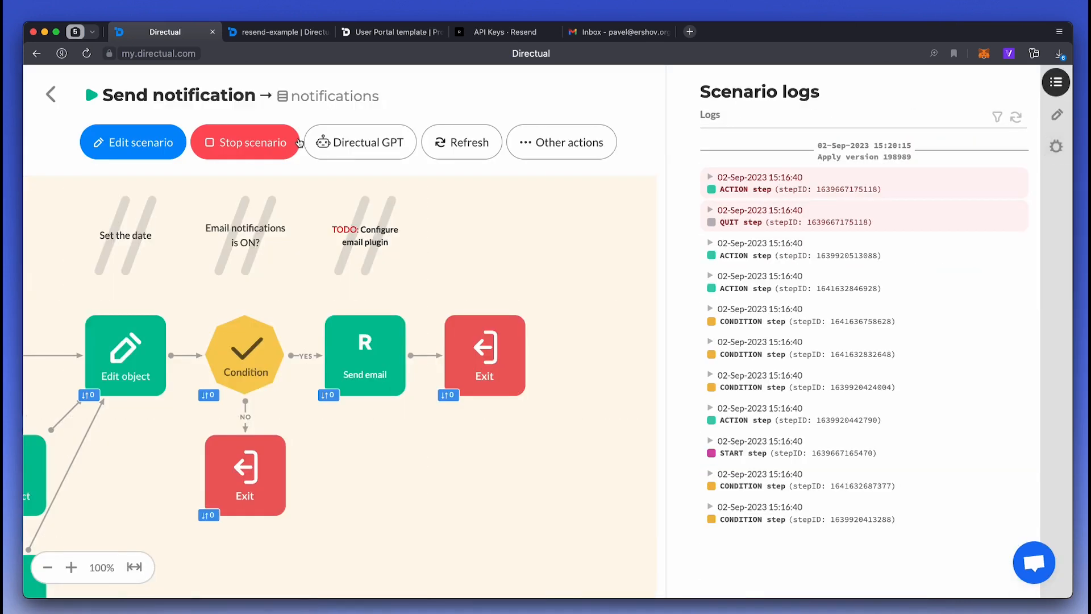
- Open your own user's card from the portal's All Users list
{"action": "left_click", "coordinate": [389, 32]}
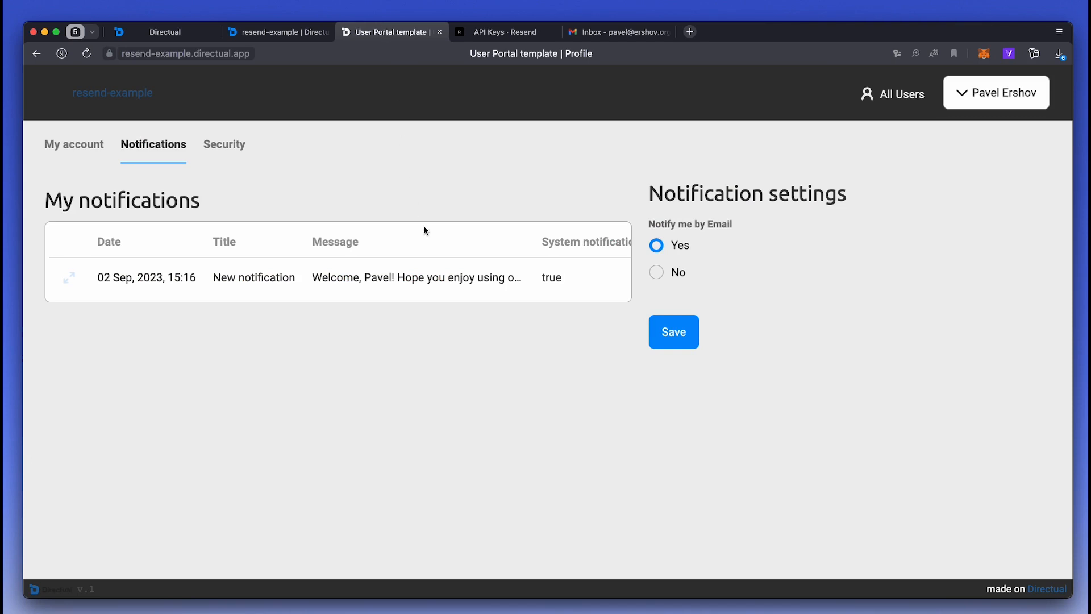
{"action": "left_click", "coordinate": [894, 95]}
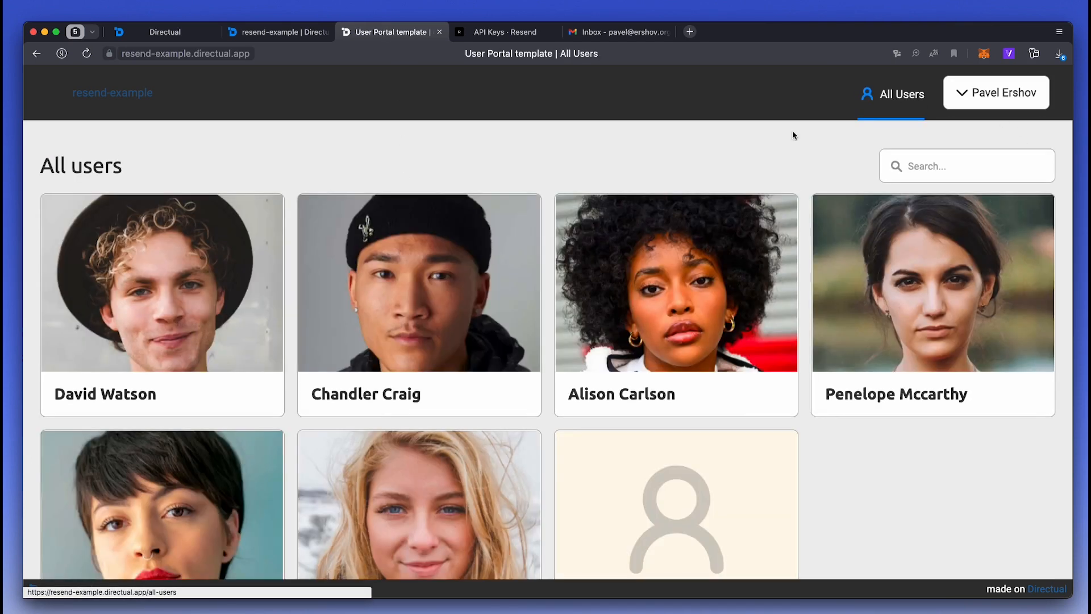
{"action": "scroll", "coordinate": [376, 330], "scroll_direction": "down", "scroll_amount": 2}
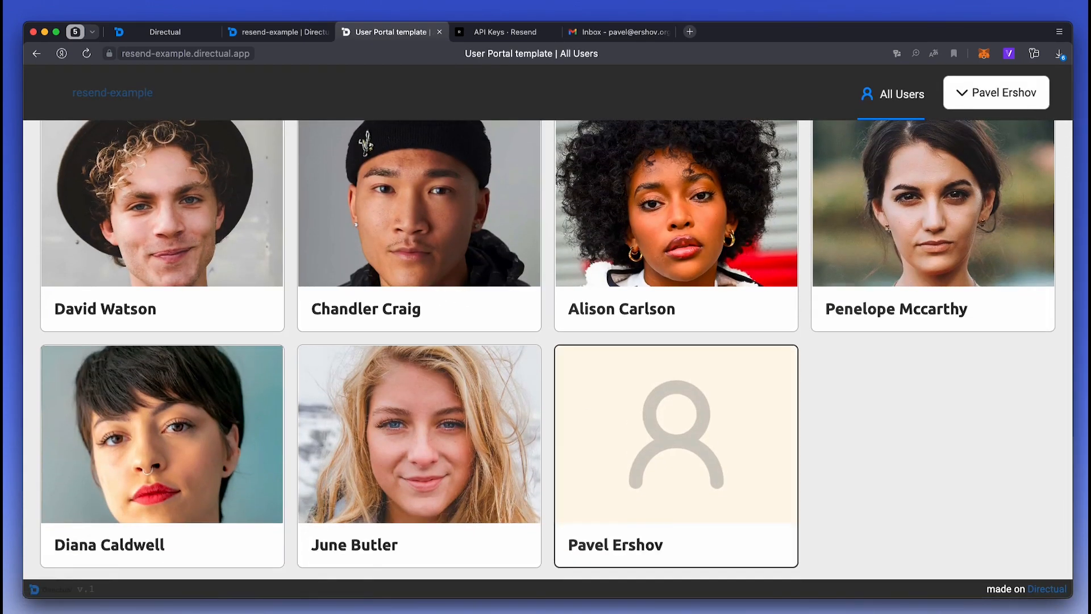
{"action": "left_click", "coordinate": [648, 414]}
- Send your user a 'Hey there!' message, then reload the scenario logs
{"action": "left_click", "coordinate": [132, 492]}
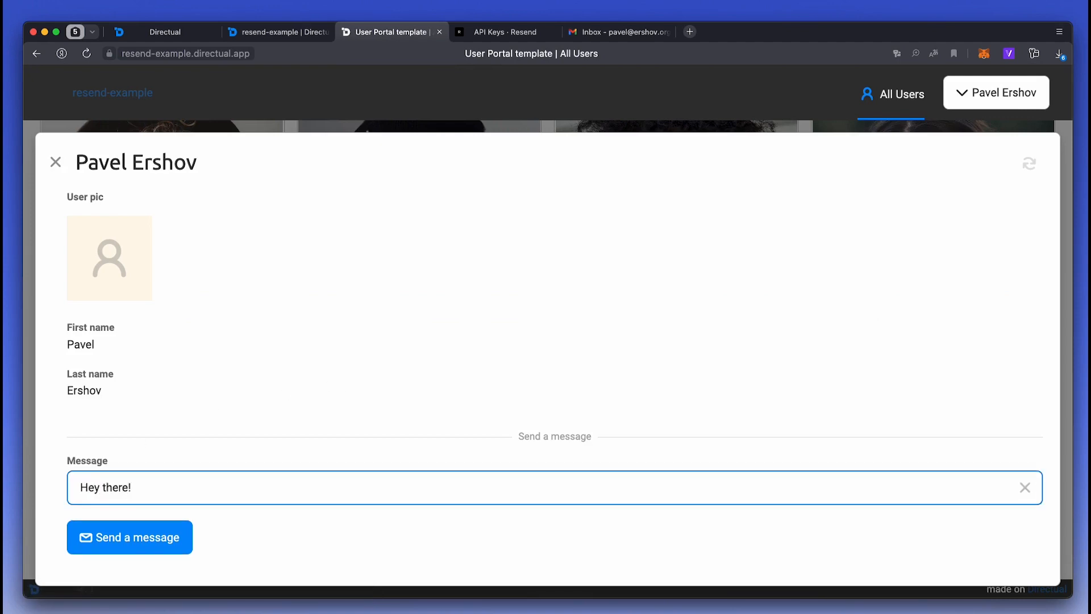
{"action": "left_click", "coordinate": [125, 538]}
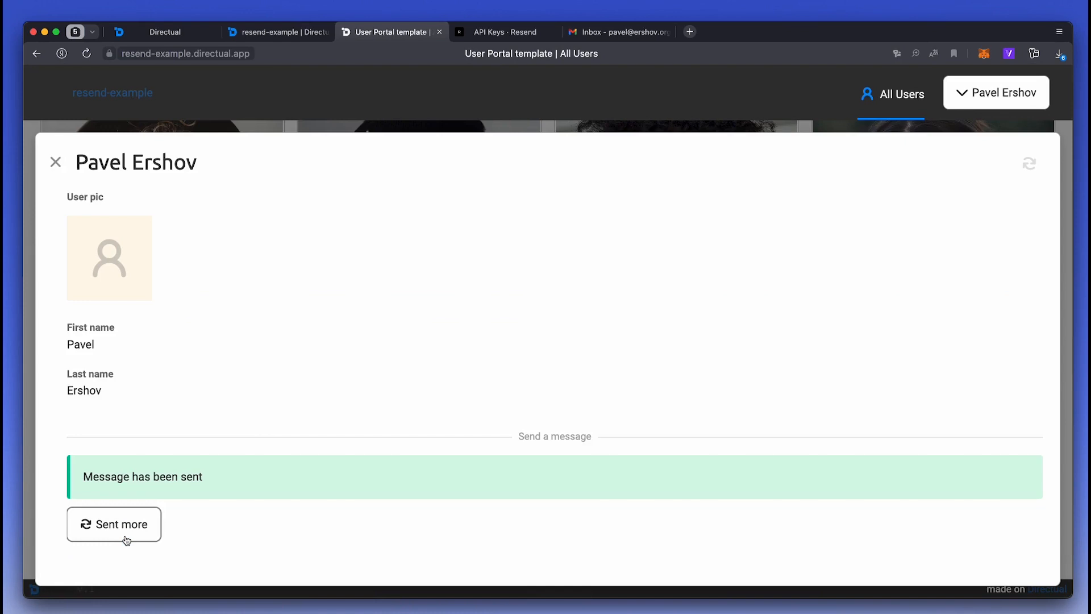
{"action": "left_click", "coordinate": [158, 32]}
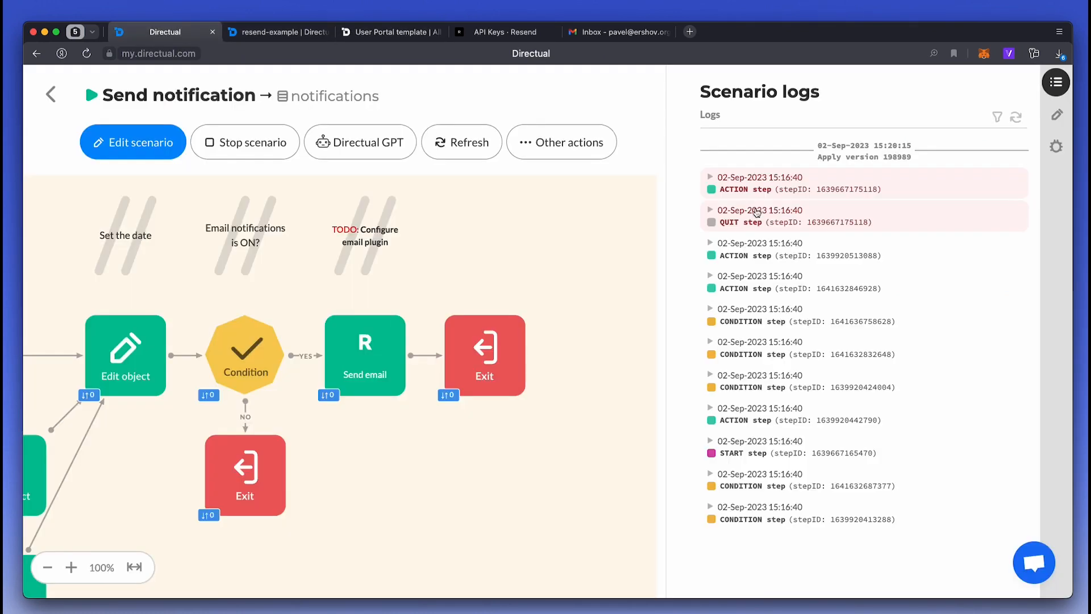
{"action": "left_click", "coordinate": [1017, 118]}
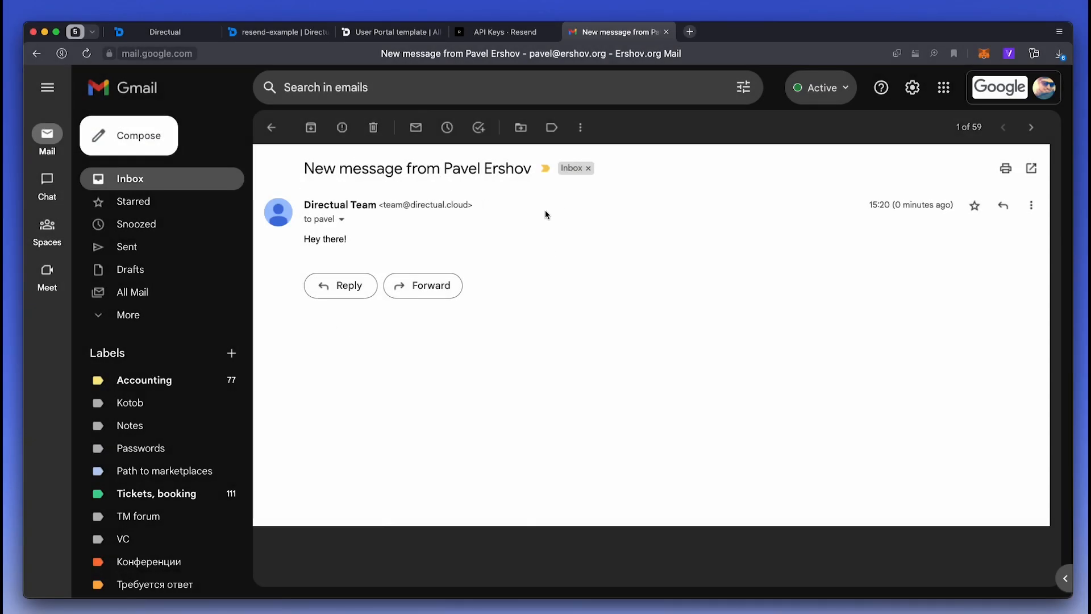
- Inspect the notification record linked to the latest END log entry
{"action": "left_click", "coordinate": [164, 32]}
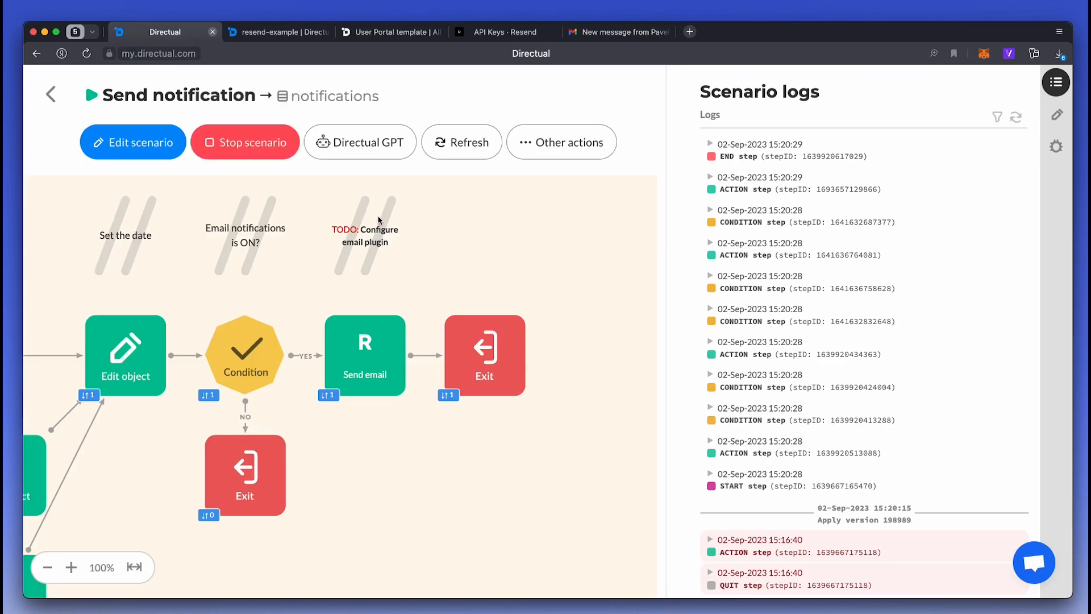
{"action": "left_click", "coordinate": [794, 157]}
{"action": "left_click", "coordinate": [785, 175]}
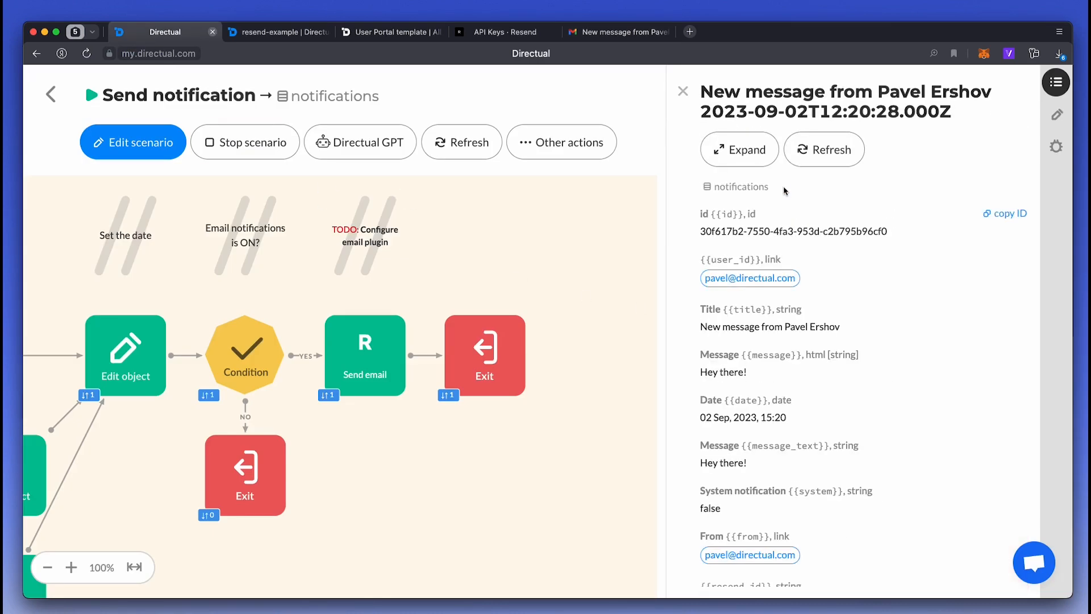
{"action": "scroll", "coordinate": [776, 279], "scroll_direction": "down", "scroll_amount": 2}
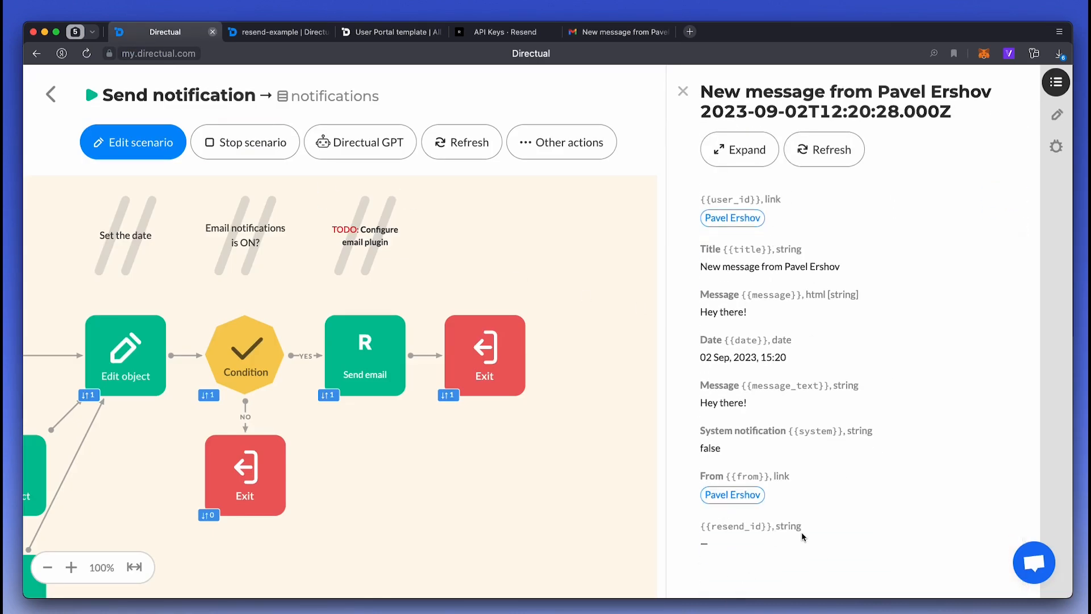
{"action": "left_click", "coordinate": [681, 93]}
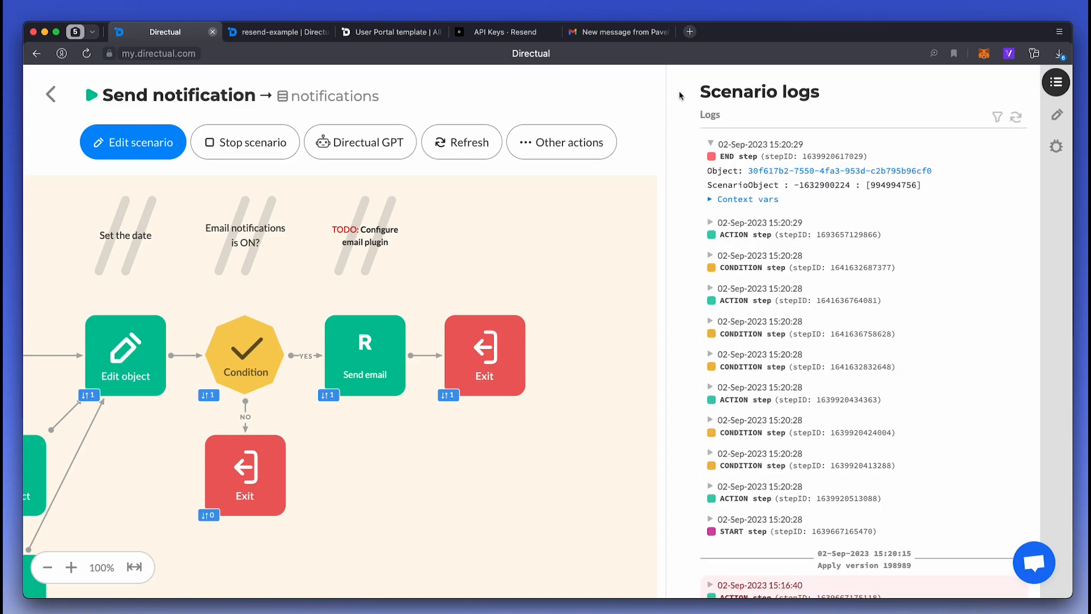
- Confirm the run's api_response holds a Resend email id, then edit the scenario with Exit moved right
{"action": "left_click", "coordinate": [749, 199]}
{"action": "left_click", "coordinate": [133, 142]}
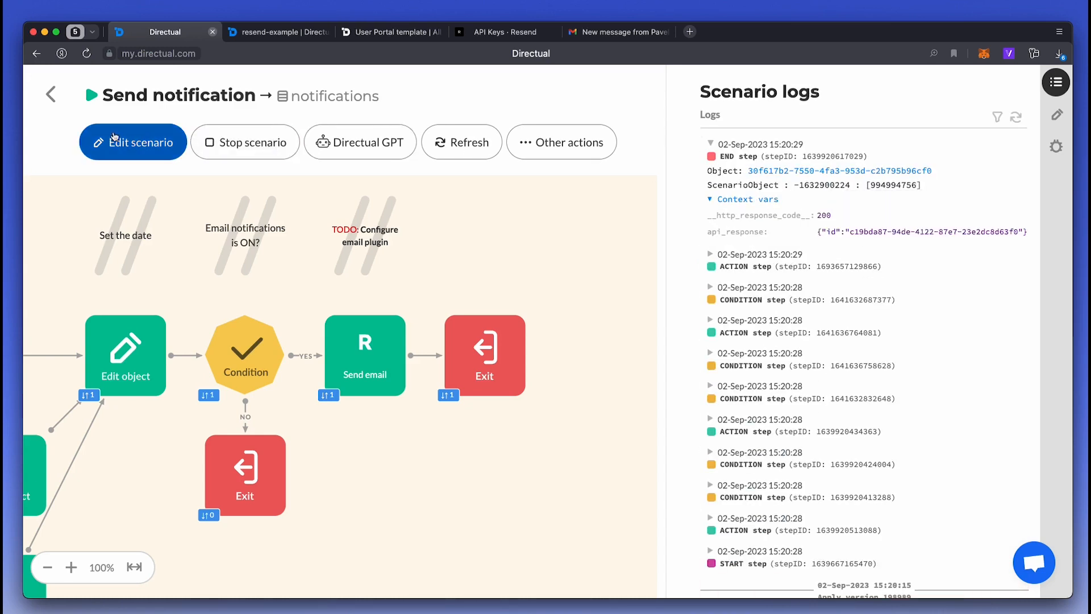
{"action": "left_click_drag", "start_coordinate": [530, 370], "coordinate": [649, 370]}
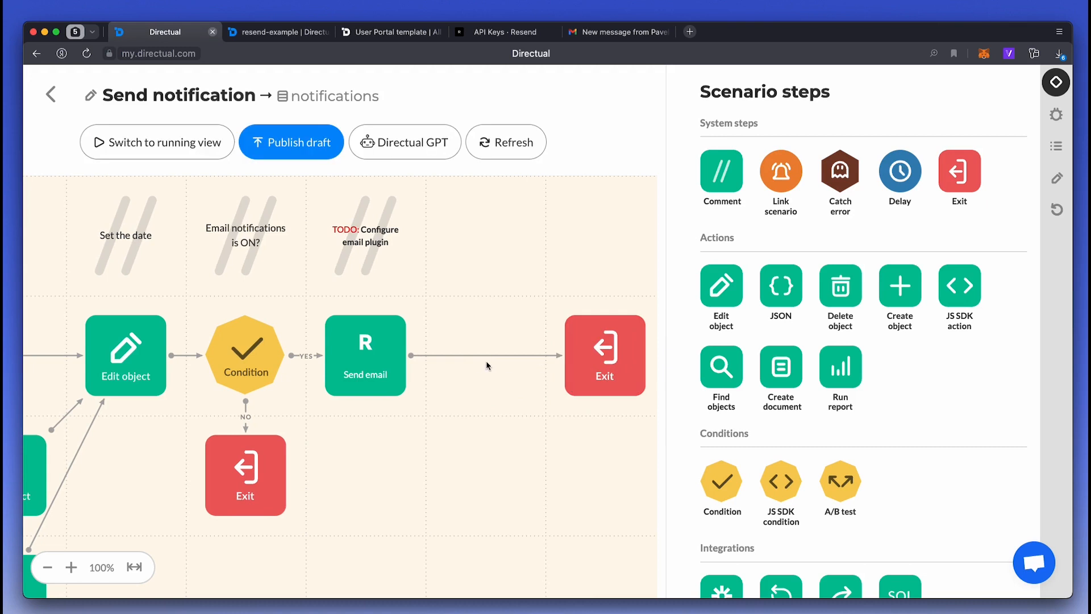
- Insert an Edit object step commented 'get resend id' after Send email, replacing the TODO comment
{"action": "left_click", "coordinate": [487, 358]}
{"action": "left_click_drag", "start_coordinate": [721, 285], "coordinate": [488, 323]}
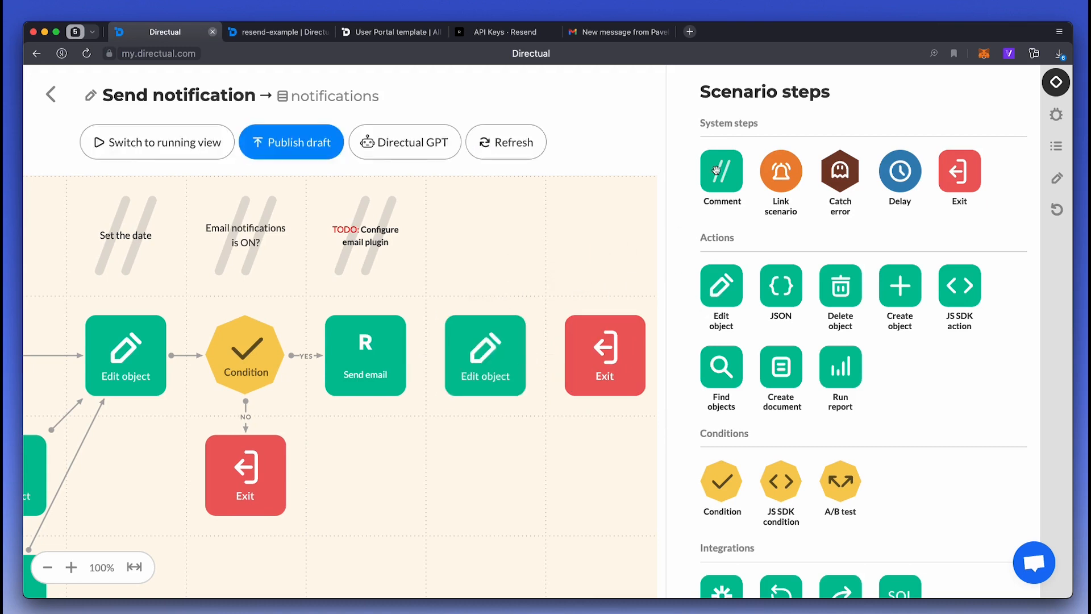
{"action": "left_click_drag", "start_coordinate": [724, 177], "coordinate": [481, 253]}
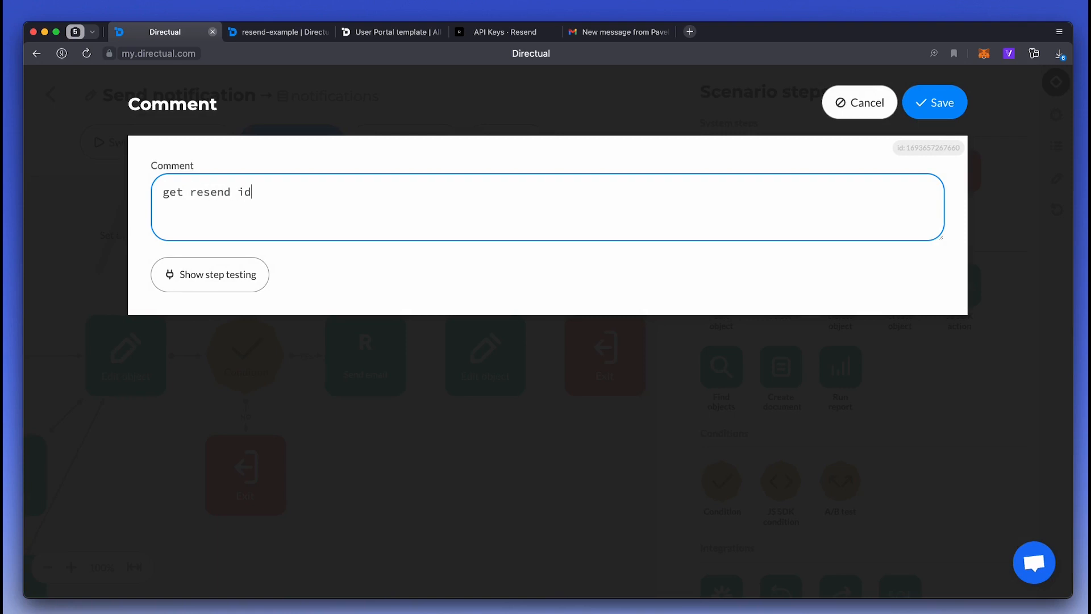
{"action": "left_click", "coordinate": [966, 92]}
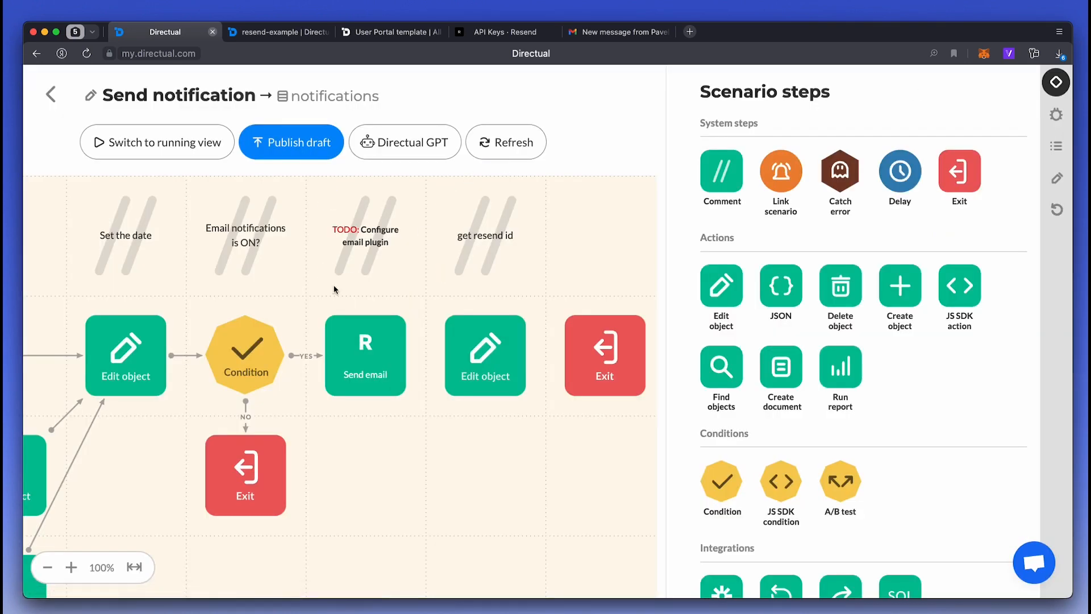
{"action": "left_click", "coordinate": [328, 273]}
{"action": "left_click", "coordinate": [593, 277]}
{"action": "left_click_drag", "start_coordinate": [411, 347], "coordinate": [474, 352]}
- Set resend_id to {{ContextVar.api_response}}.id in the Edit object step and save it
{"action": "left_click", "coordinate": [482, 355]}
{"action": "left_click", "coordinate": [227, 175]}
{"action": "type", "text": "rease"}
{"action": "key", "text": "BackSpace"}
{"action": "type", "text": "se"}
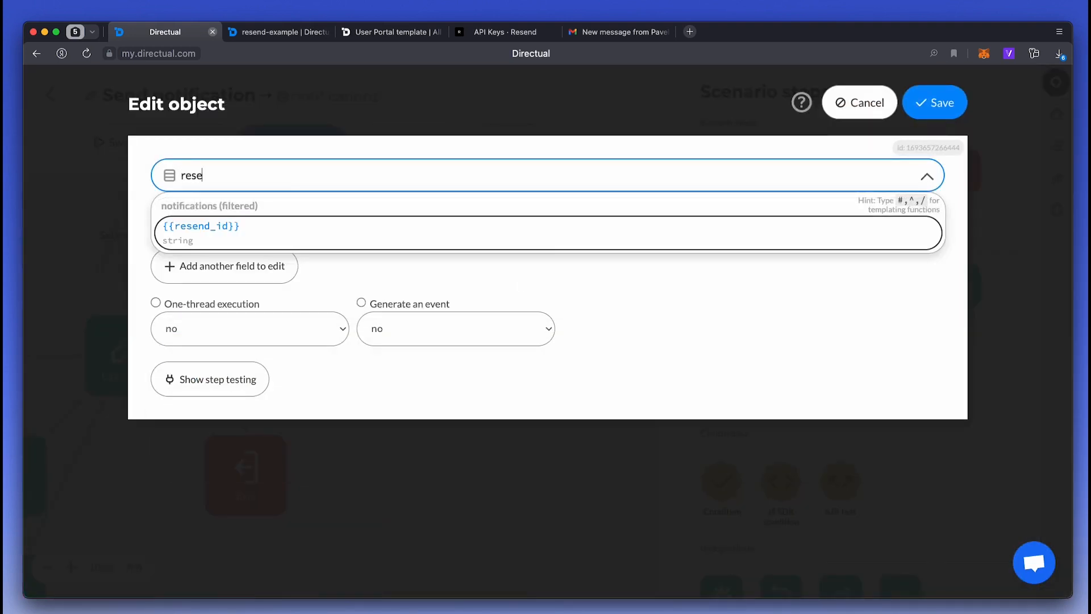
{"action": "key", "text": "Return"}
{"action": "left_click", "coordinate": [237, 211]}
{"action": "type", "text": "{{ContextVar.api_response}}"}
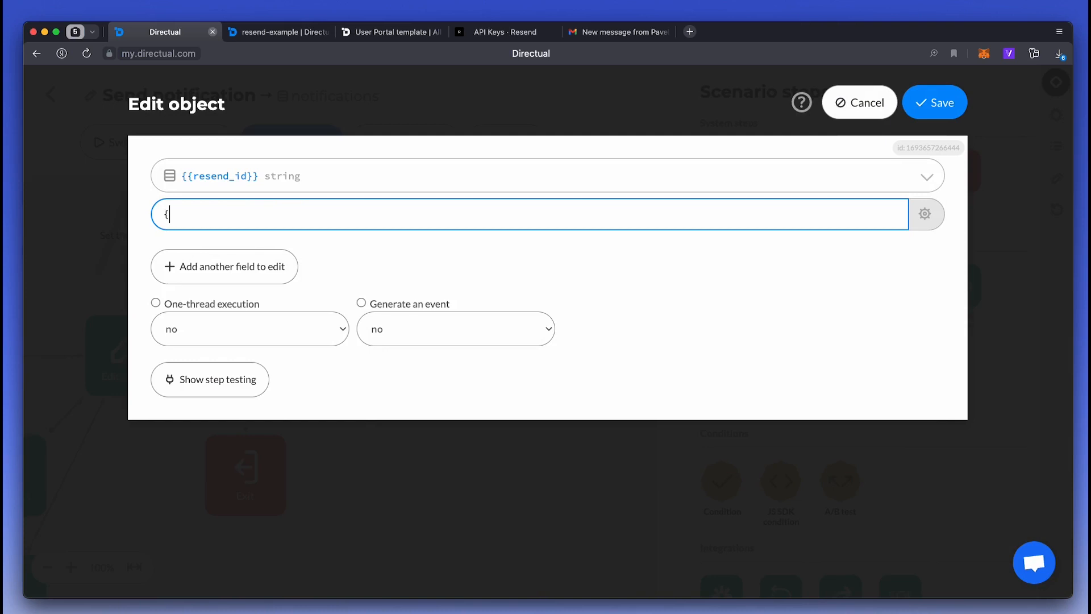
{"action": "key", "text": "Return"}
{"action": "type", "text": ".id"}
{"action": "key", "text": "super+j"}
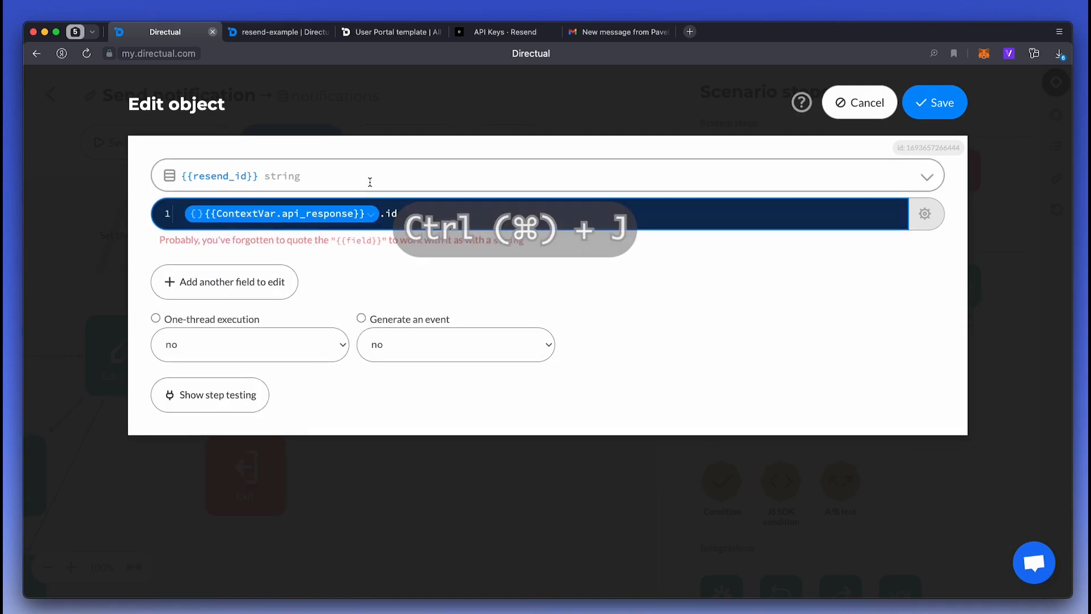
{"action": "left_click", "coordinate": [935, 102]}
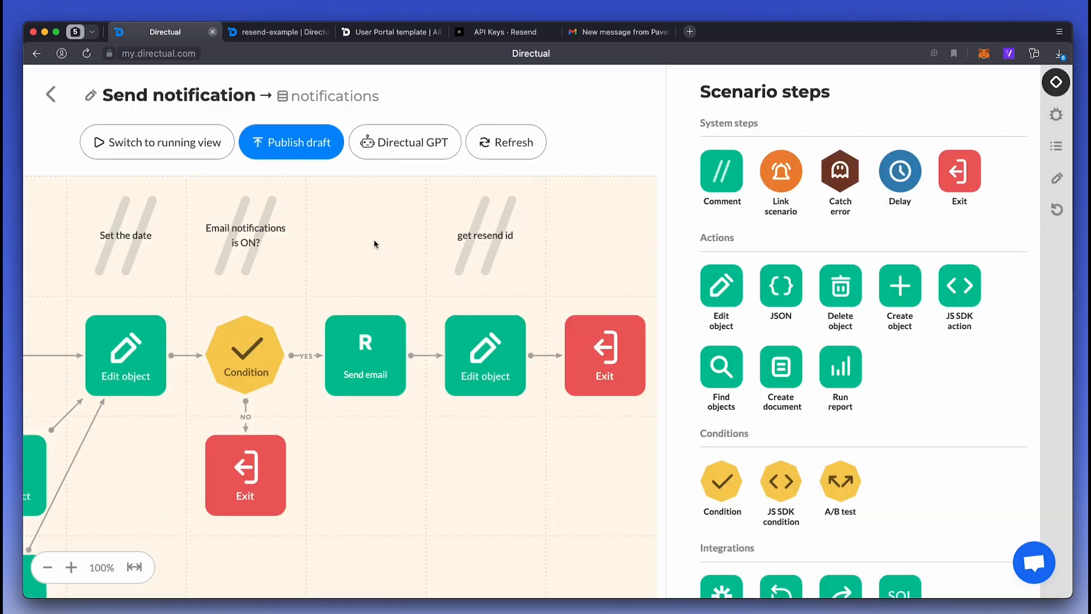
- Publish the scenario and send a 'One more time!' test message from the portal
{"action": "left_click", "coordinate": [301, 150]}
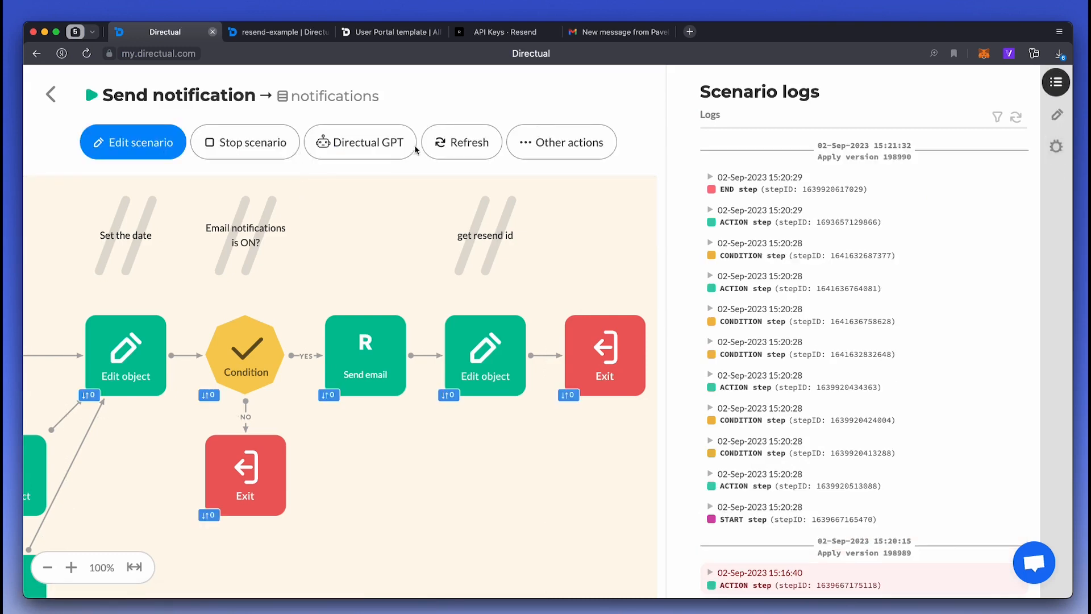
{"action": "left_click", "coordinate": [410, 33]}
{"action": "left_click", "coordinate": [136, 524]}
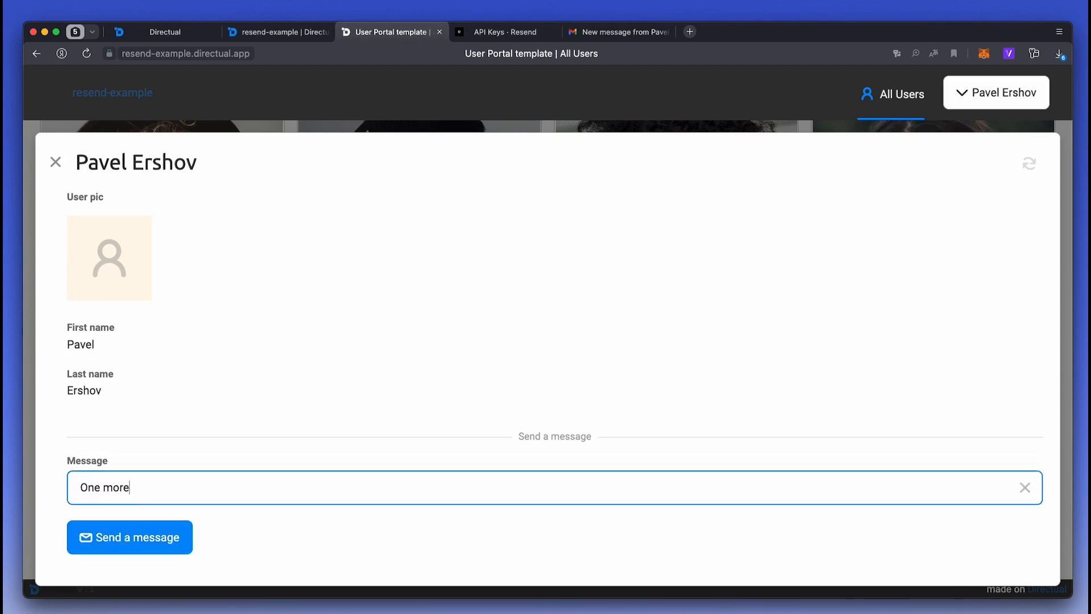
{"action": "left_click", "coordinate": [130, 539]}
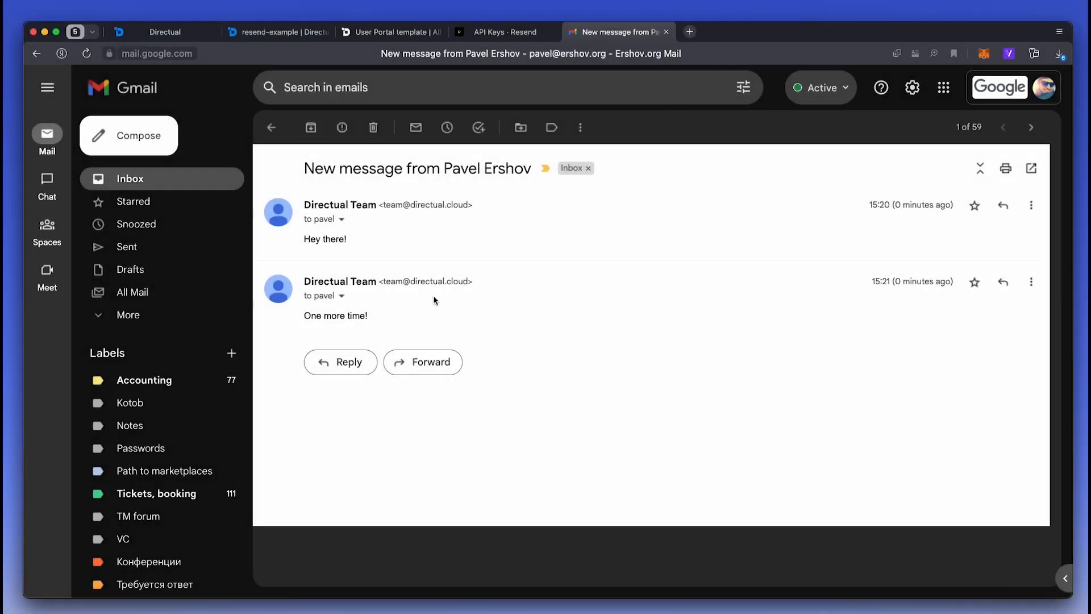
- Verify the newest run's notification record stored a resend_id, then return to the scenarios list
{"action": "left_click", "coordinate": [158, 31]}
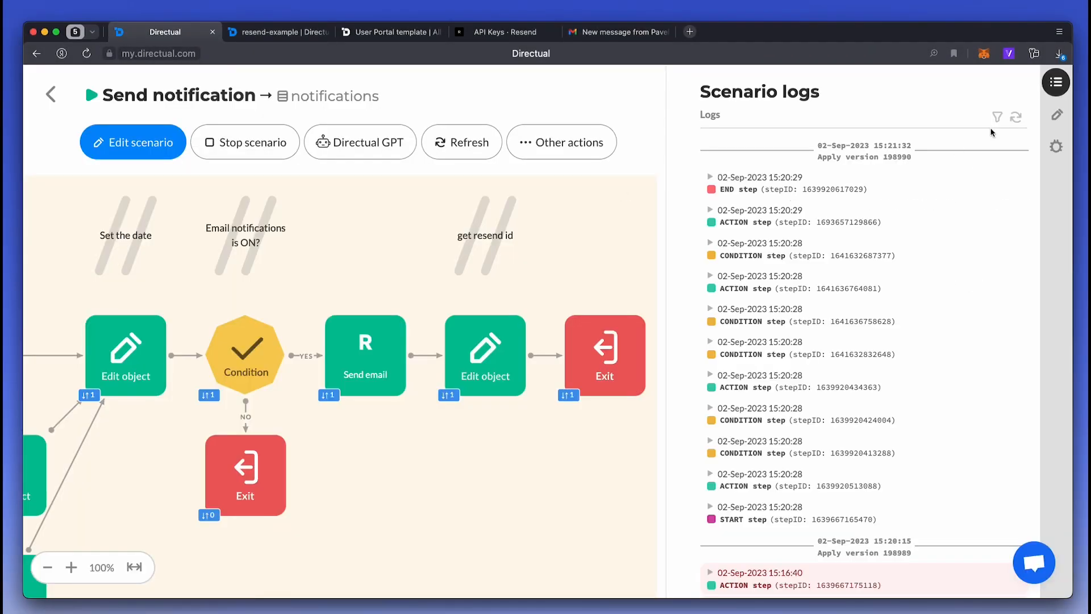
{"action": "left_click", "coordinate": [1016, 117]}
{"action": "left_click", "coordinate": [790, 149]}
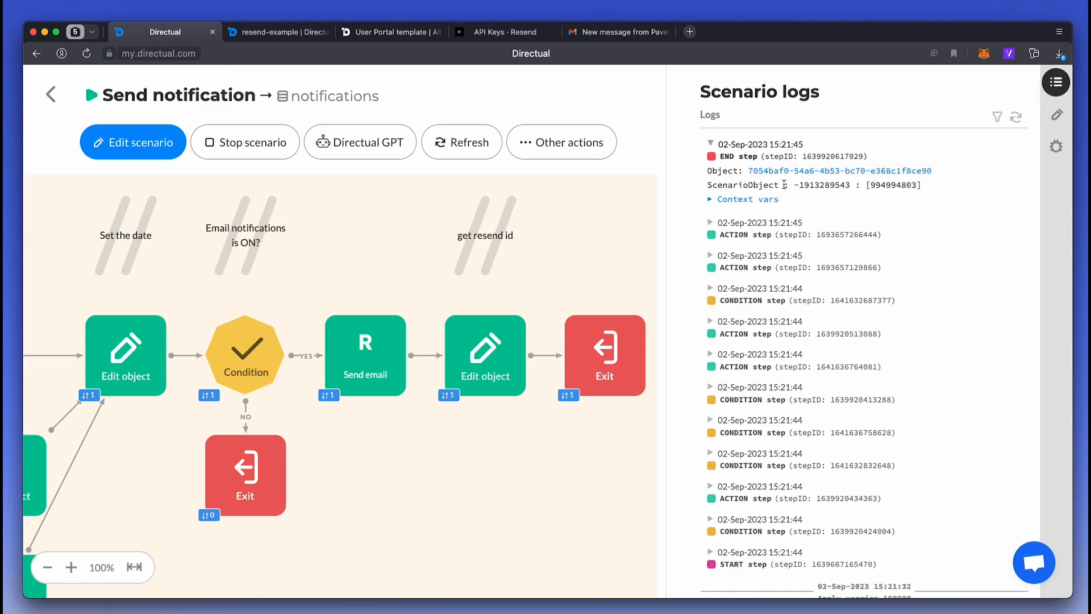
{"action": "left_click", "coordinate": [785, 171]}
{"action": "scroll", "coordinate": [819, 341], "scroll_direction": "down", "scroll_amount": 3}
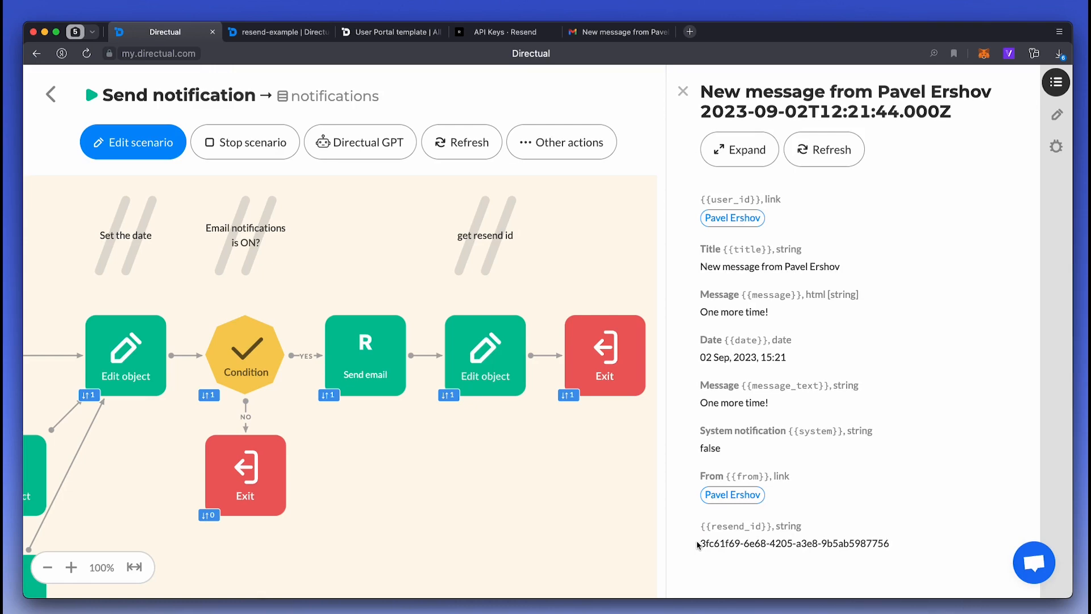
{"action": "left_click", "coordinate": [50, 94]}
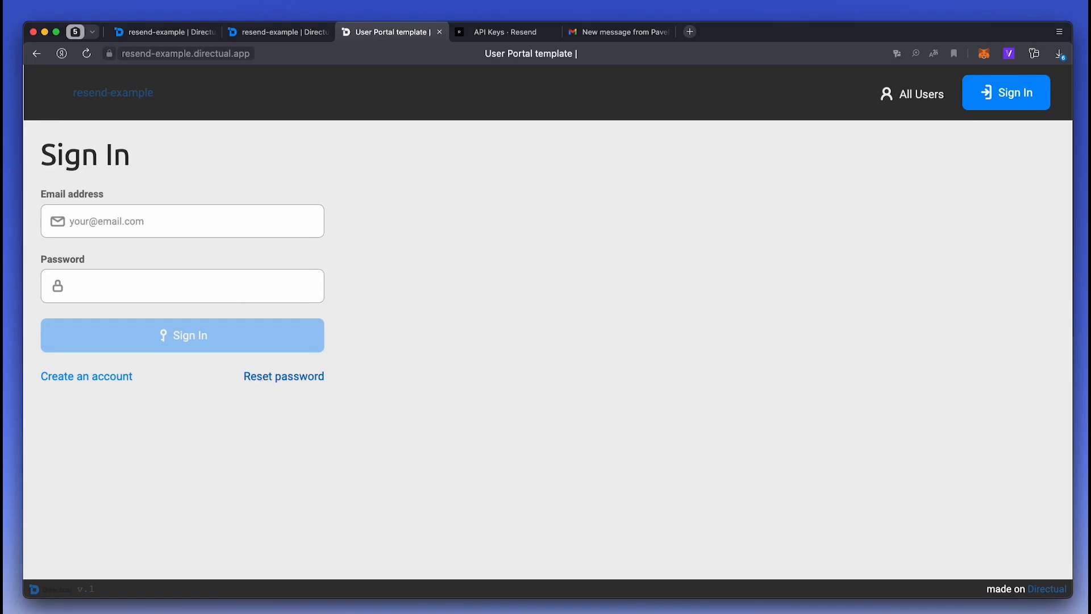
- Request a password reset from the portal for the account's email address
{"action": "left_click", "coordinate": [260, 373]}
{"action": "left_click", "coordinate": [173, 221]}
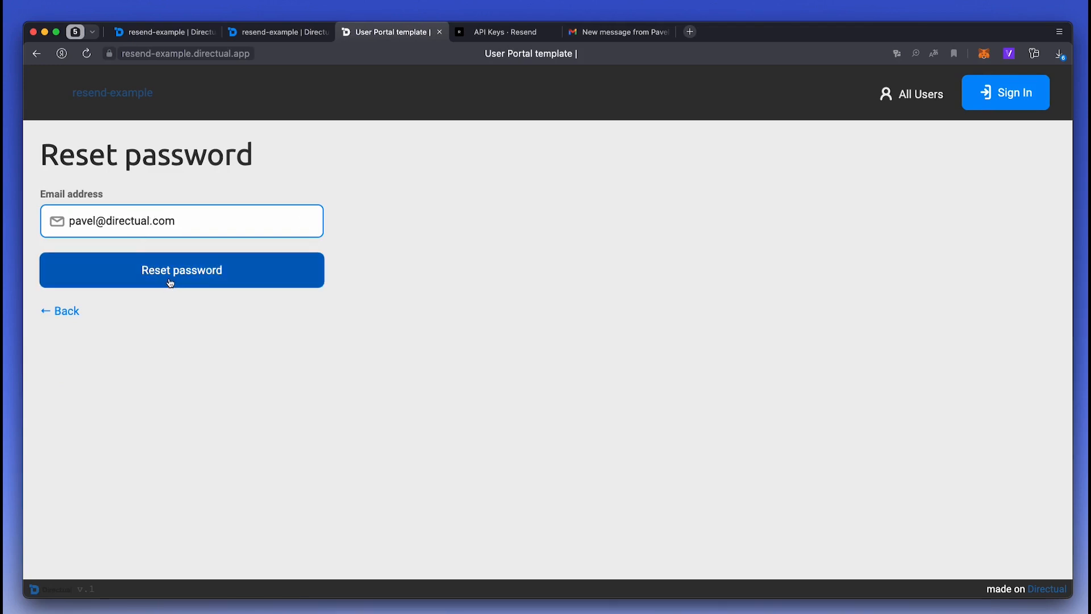
{"action": "left_click", "coordinate": [170, 283]}
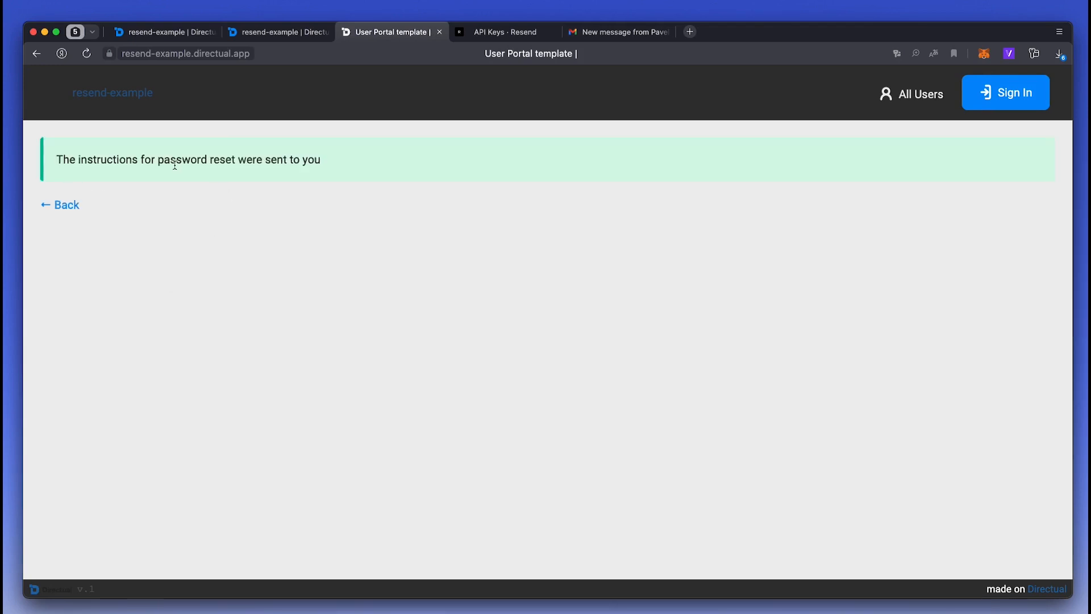
- Check the new Reset password requests record and its linked scenario, then go to Scenarios
{"action": "left_click", "coordinate": [168, 33]}
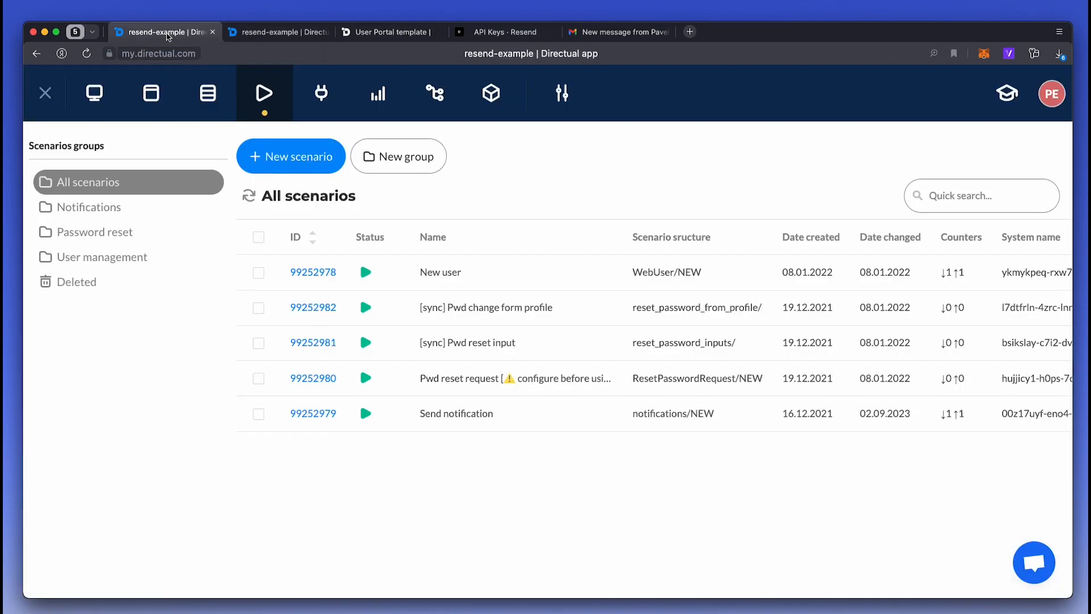
{"action": "left_click", "coordinate": [215, 103]}
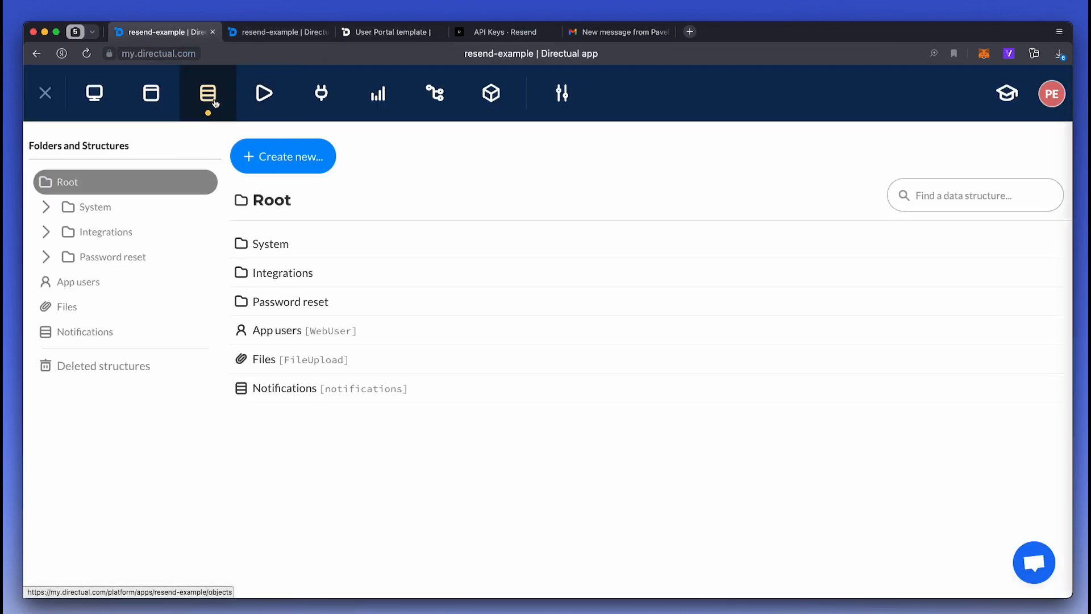
{"action": "left_click", "coordinate": [143, 259]}
{"action": "left_click", "coordinate": [139, 282]}
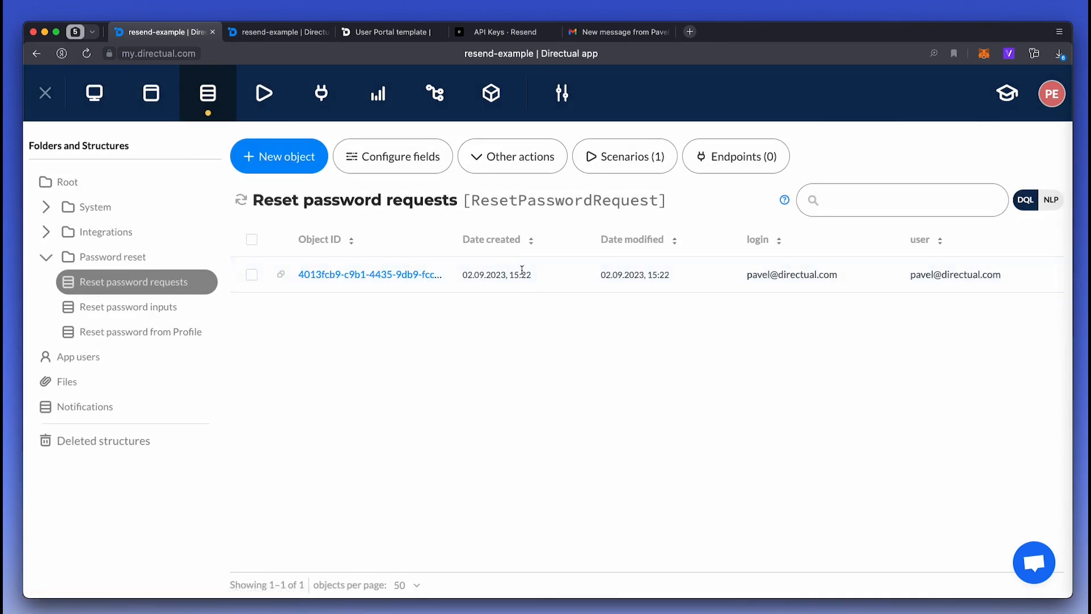
{"action": "left_click", "coordinate": [641, 162]}
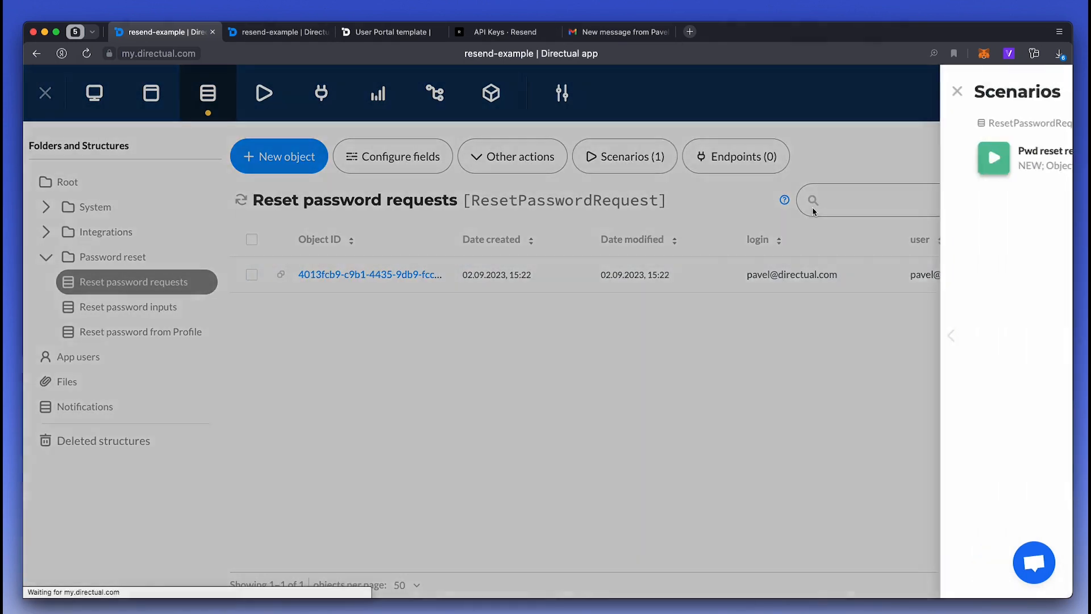
{"action": "left_click", "coordinate": [405, 401]}
{"action": "left_click", "coordinate": [265, 93]}
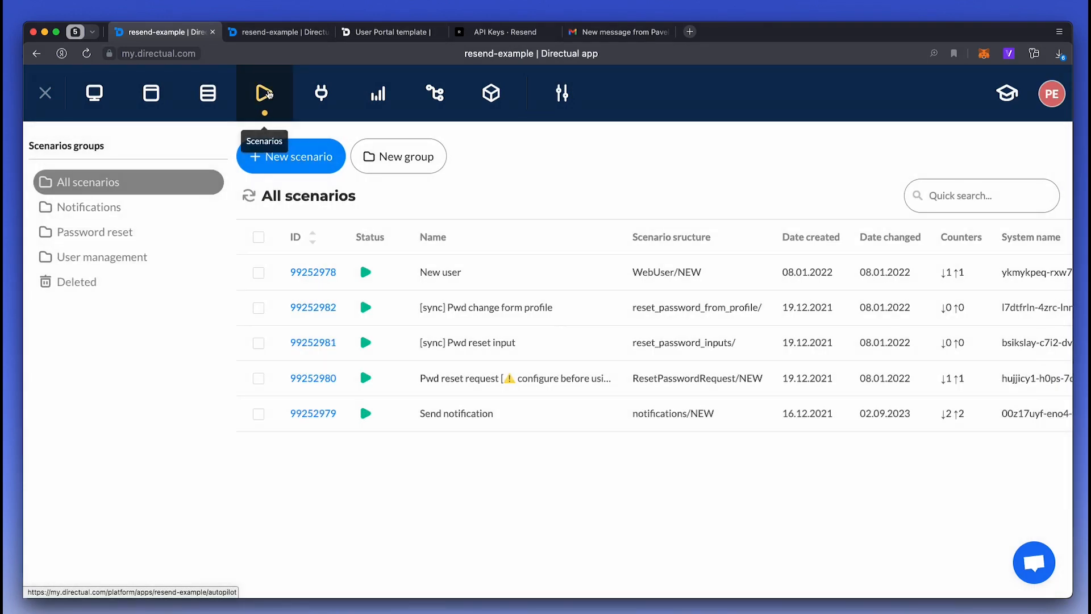
- Open the Pwd reset request scenario and inspect its secret-generating step
{"action": "left_click", "coordinate": [313, 378]}
{"action": "mouse_move", "coordinate": [238, 265]}
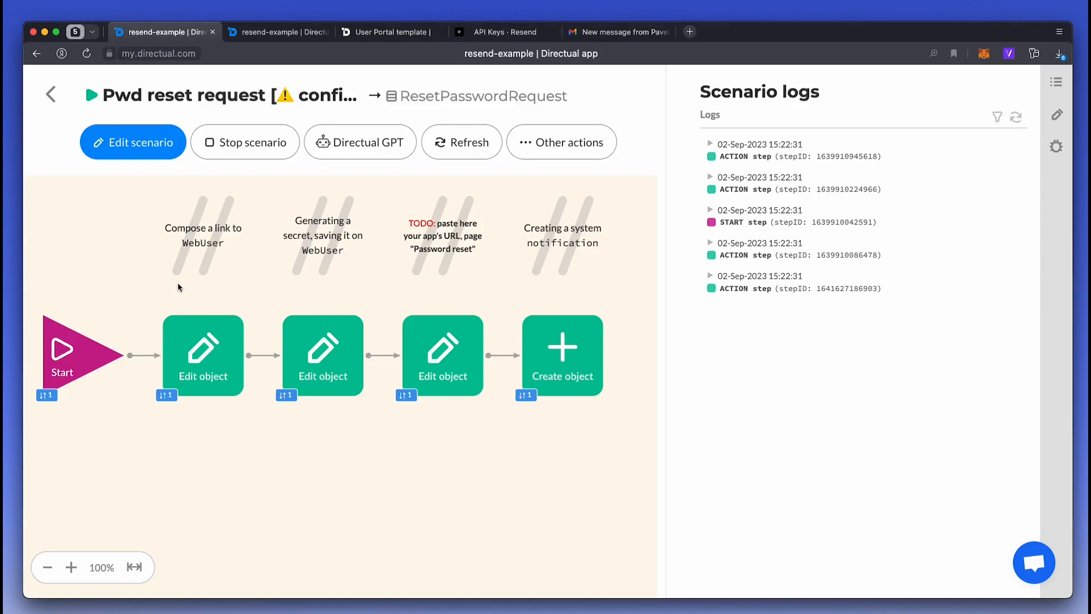
{"action": "left_click", "coordinate": [322, 358]}
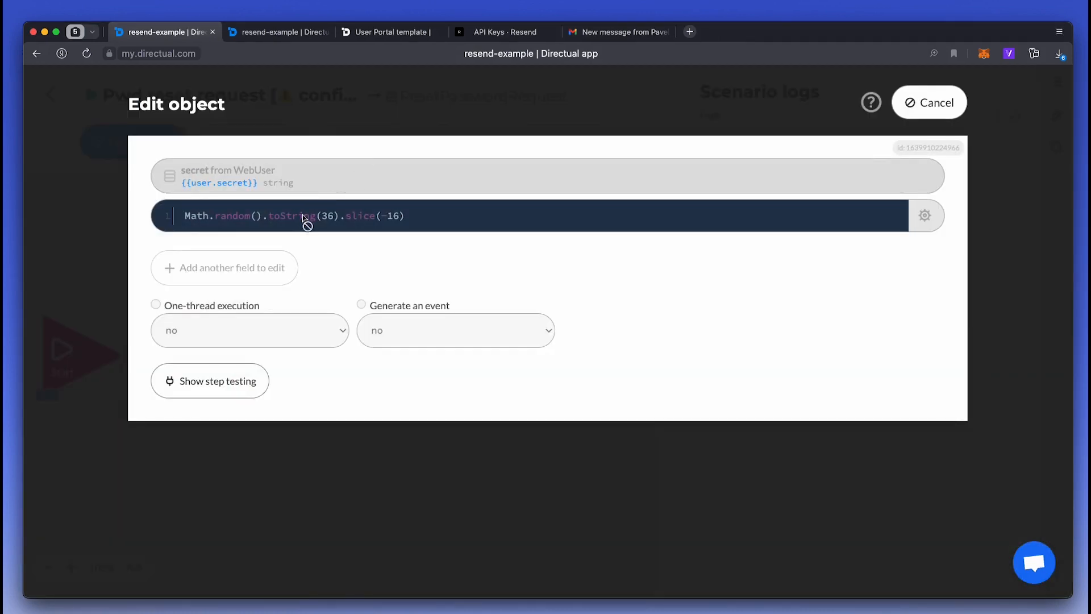
{"action": "key", "text": "Escape"}
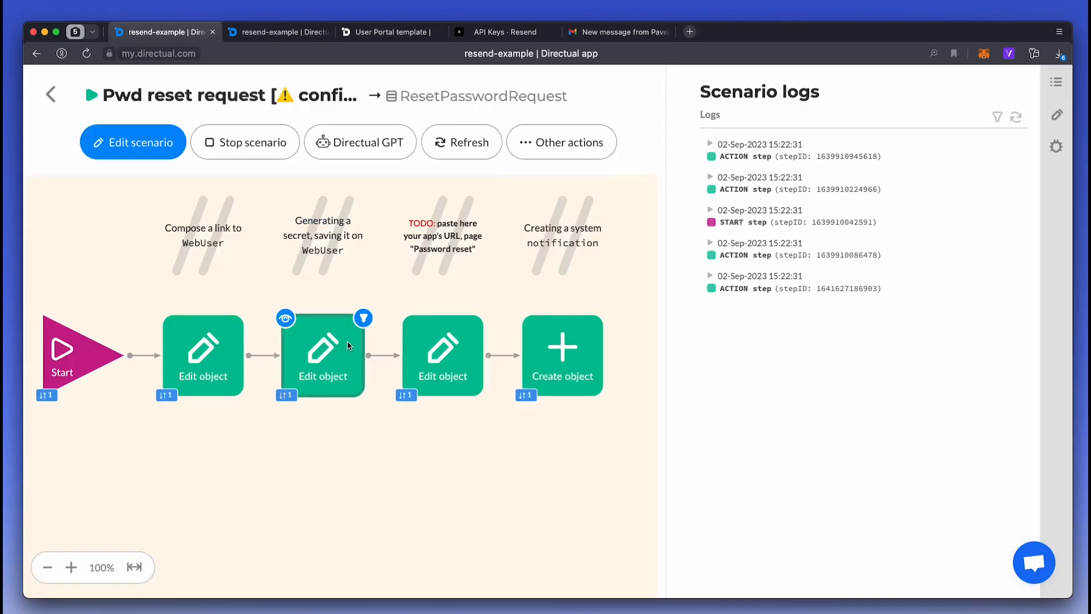
{"action": "scroll", "coordinate": [346, 343], "scroll_direction": "right", "scroll_amount": 2}
{"action": "left_click", "coordinate": [134, 131]}
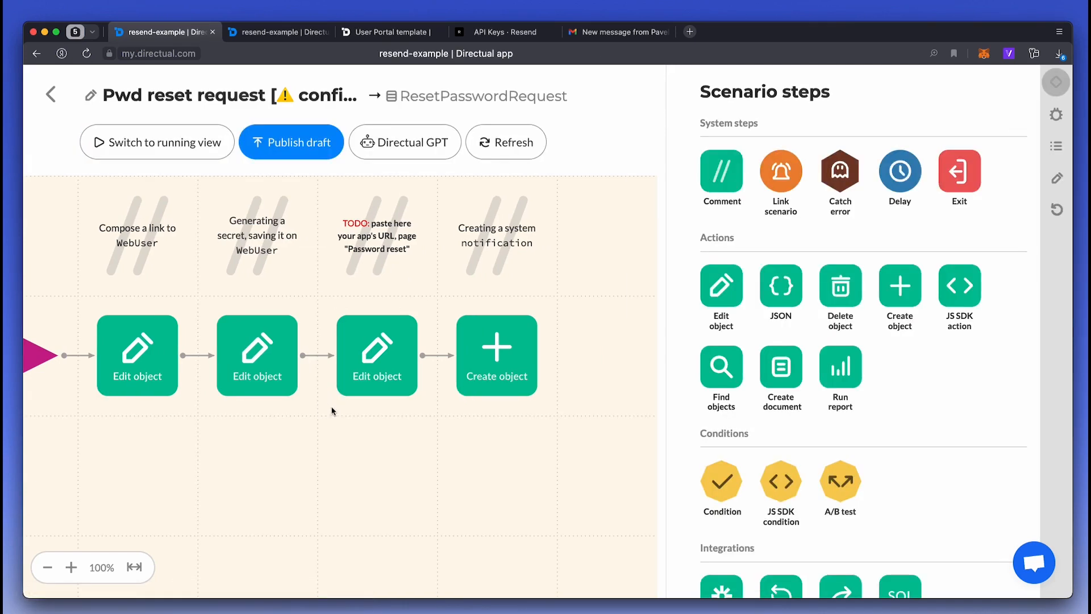
{"action": "left_click", "coordinate": [390, 357]}
{"action": "left_click_drag", "start_coordinate": [214, 214], "coordinate": [291, 212]}
{"action": "type", "text": "resend-example"}
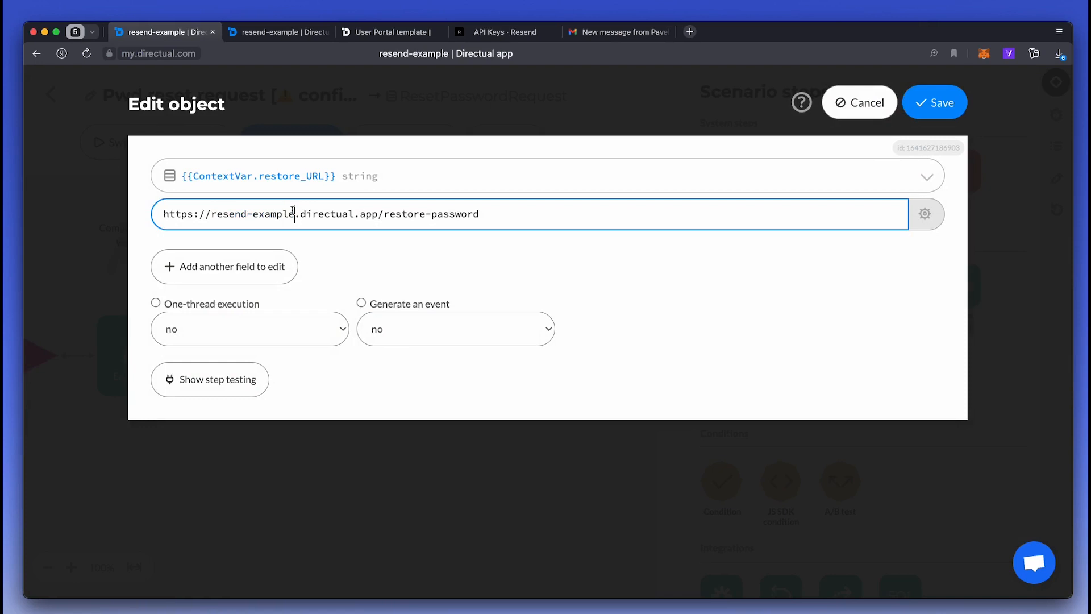
{"action": "left_click", "coordinate": [935, 102]}
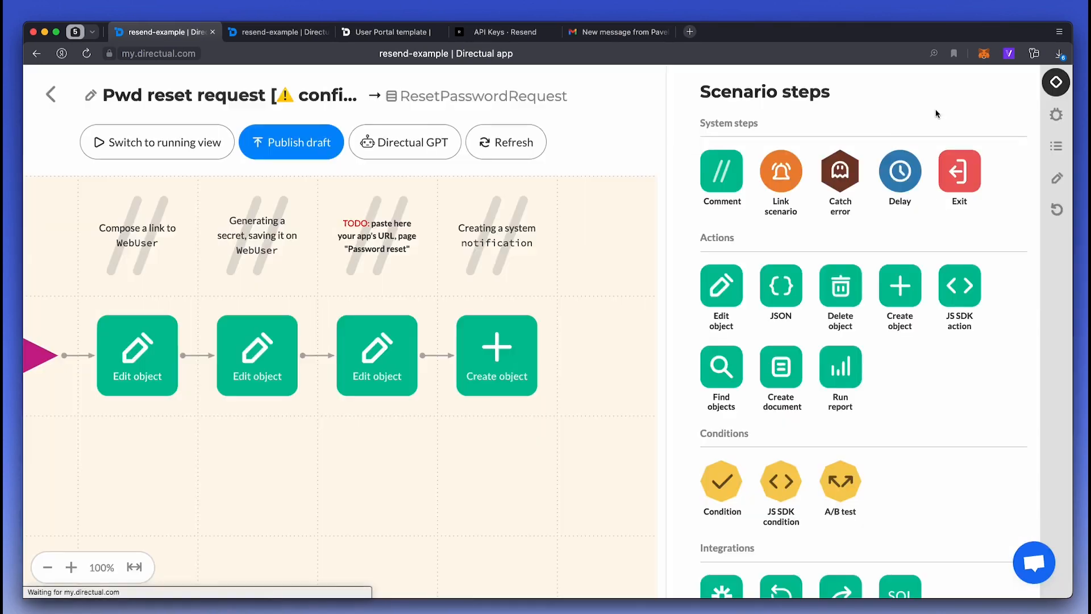
- Delete the TODO comment and publish the scenario
{"action": "left_click", "coordinate": [339, 274]}
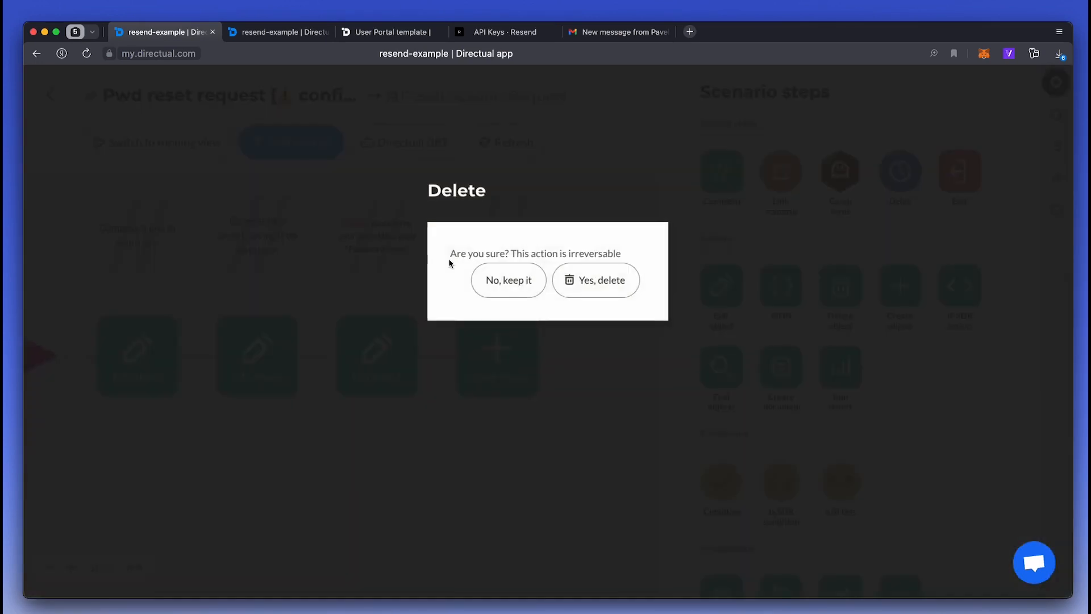
{"action": "left_click", "coordinate": [594, 287]}
{"action": "left_click", "coordinate": [283, 146]}
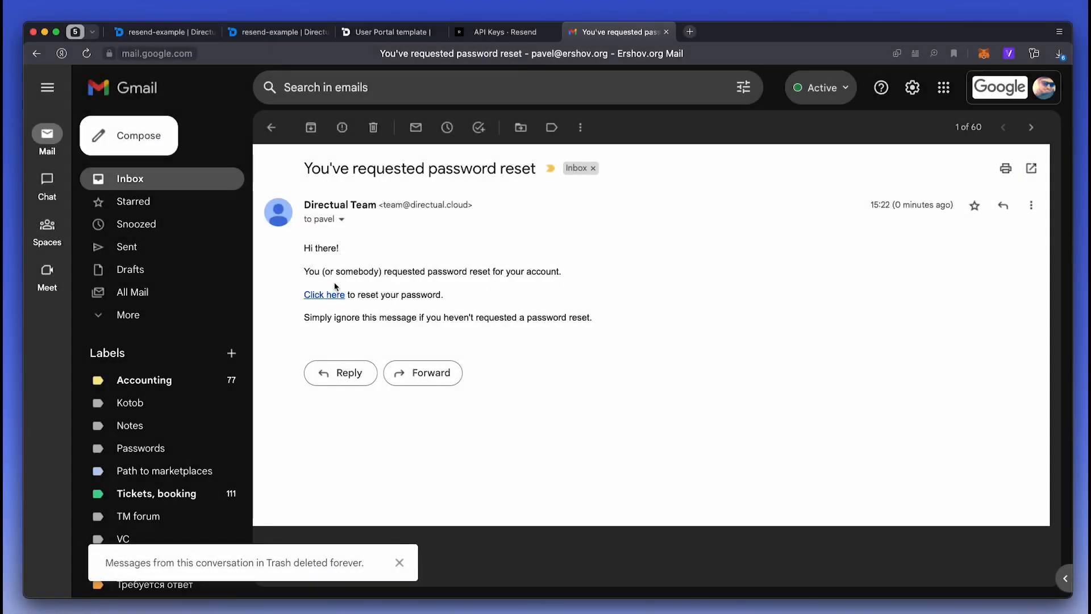
- Copy the latest reset request object's ID and throw it to the scenario via the debugger
{"action": "left_click", "coordinate": [172, 34]}
{"action": "left_click", "coordinate": [780, 184]}
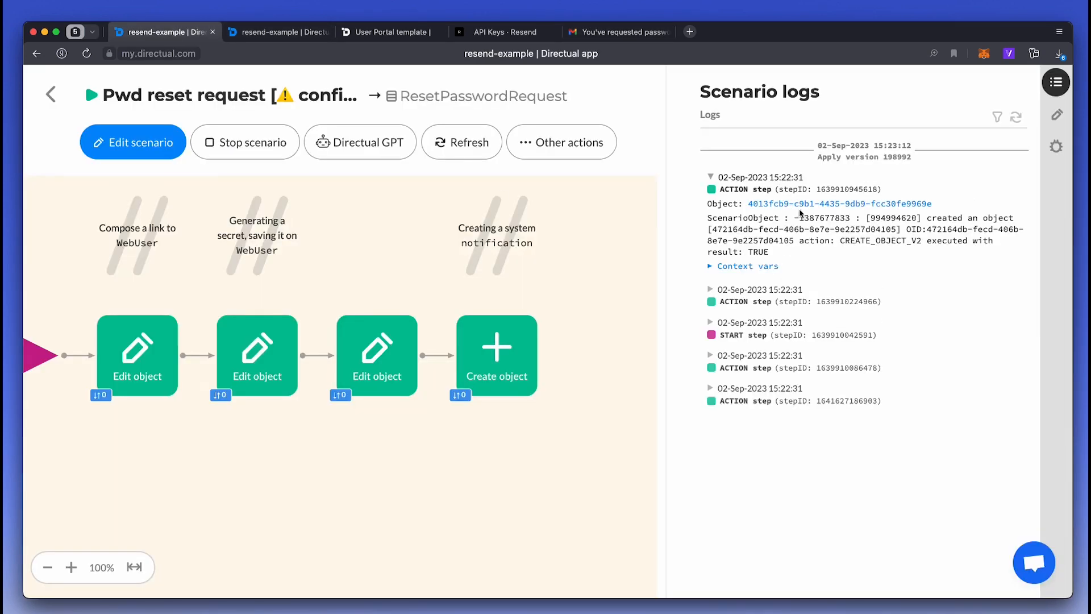
{"action": "left_click", "coordinate": [800, 206]}
{"action": "left_click", "coordinate": [1001, 199]}
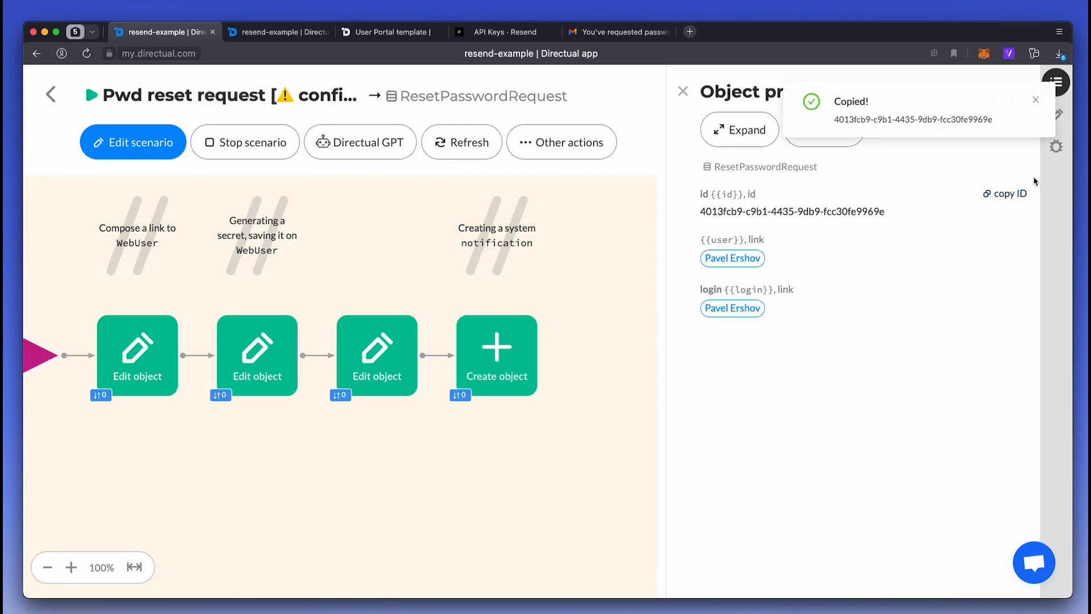
{"action": "left_click", "coordinate": [1057, 147]}
{"action": "left_click", "coordinate": [925, 166]}
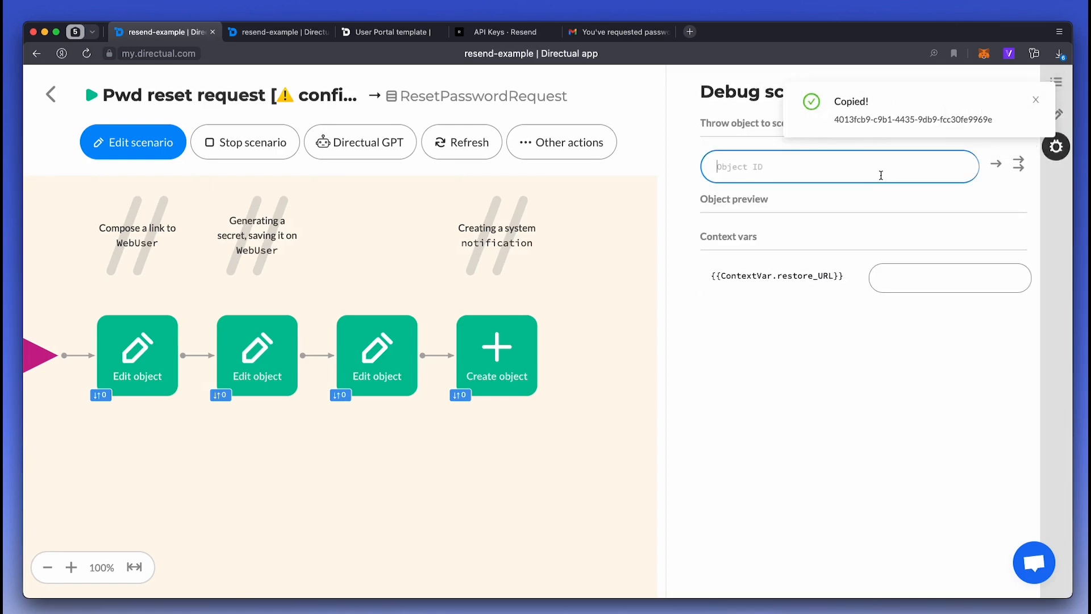
{"action": "key", "text": "cmd+v"}
{"action": "left_click", "coordinate": [997, 164]}
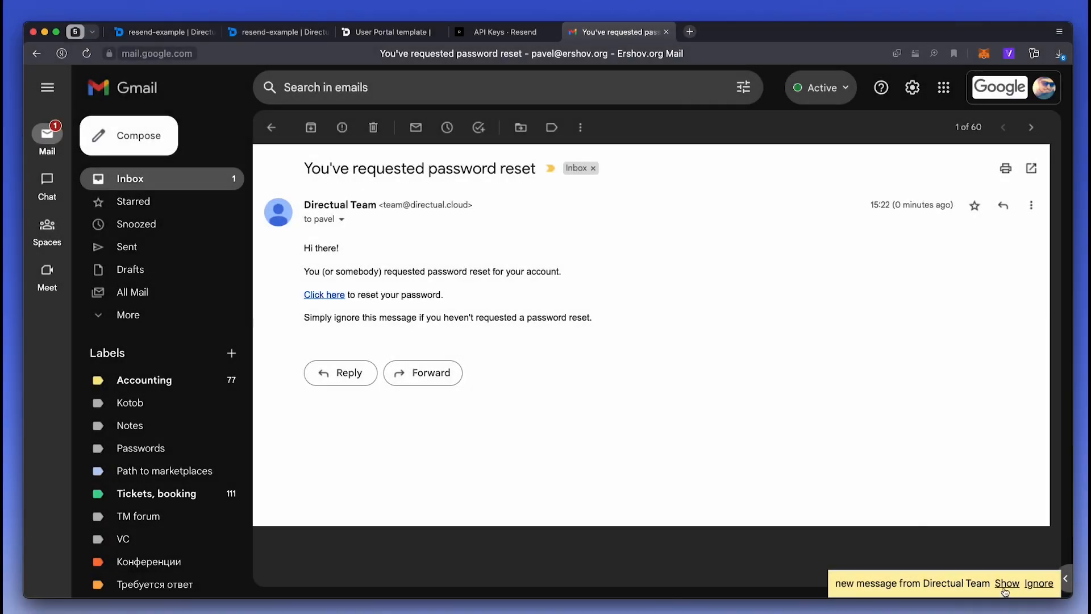
- Set a new portal password using the newer reset email's link, reaching the Sign In page
{"action": "left_click", "coordinate": [1006, 585]}
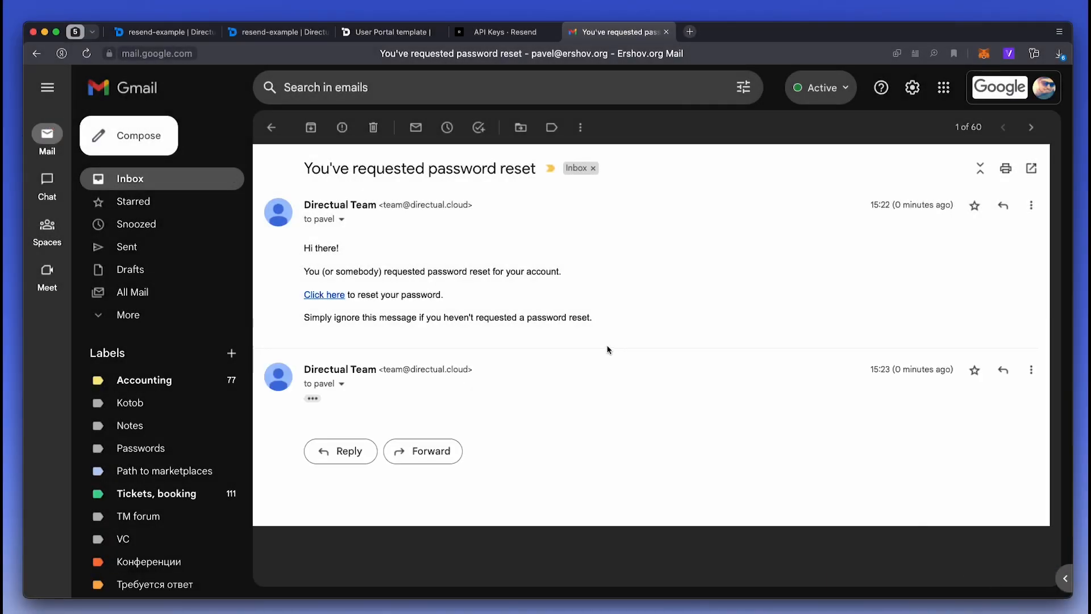
{"action": "left_click", "coordinate": [319, 404]}
{"action": "scroll", "coordinate": [364, 401], "scroll_direction": "down", "scroll_amount": 1}
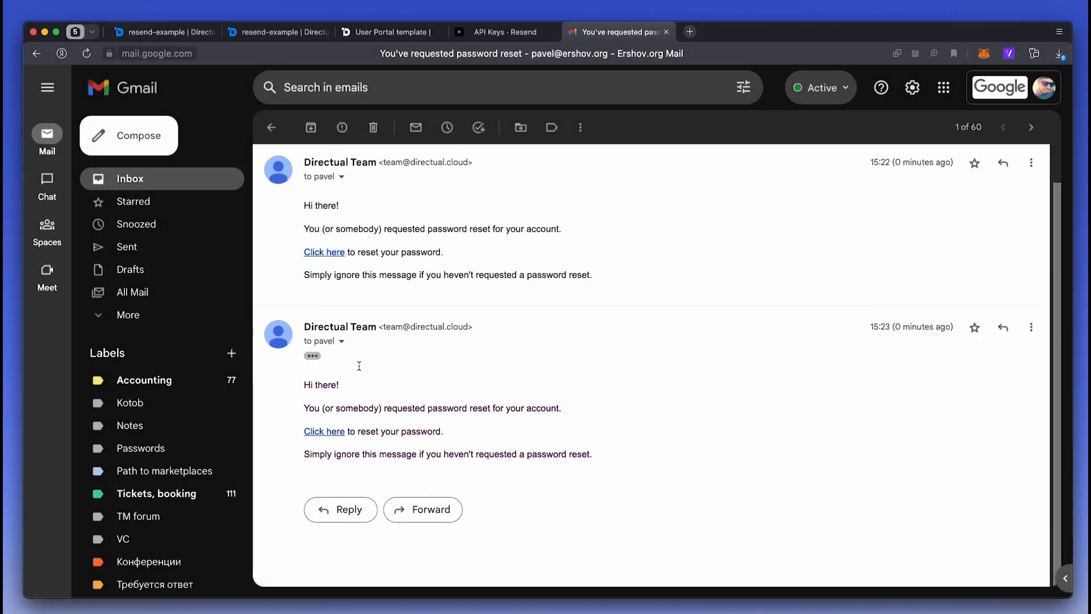
{"action": "left_click", "coordinate": [324, 432]}
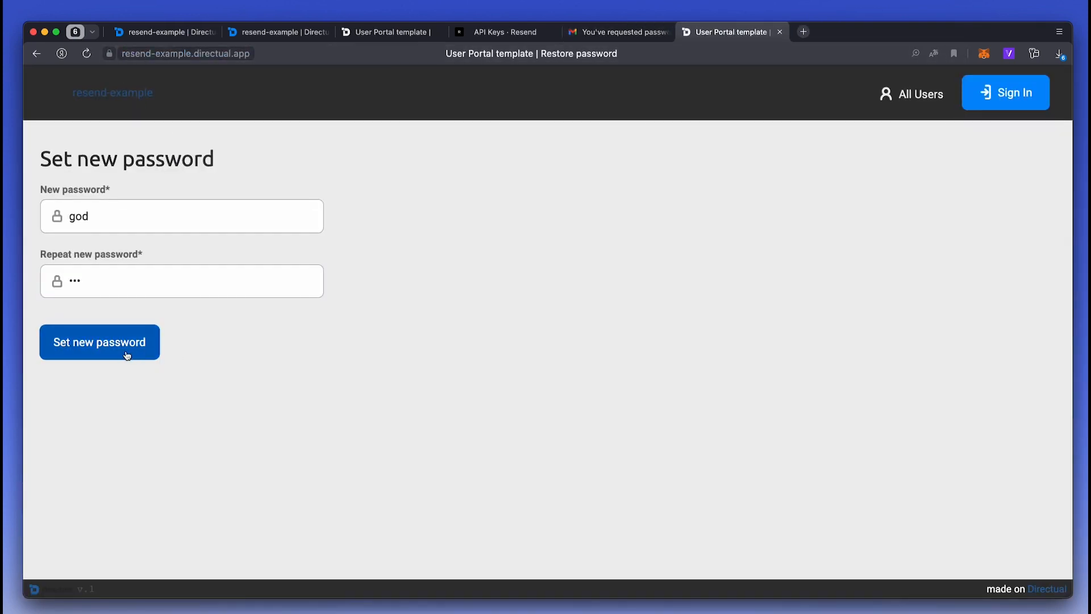
{"action": "left_click", "coordinate": [127, 353]}
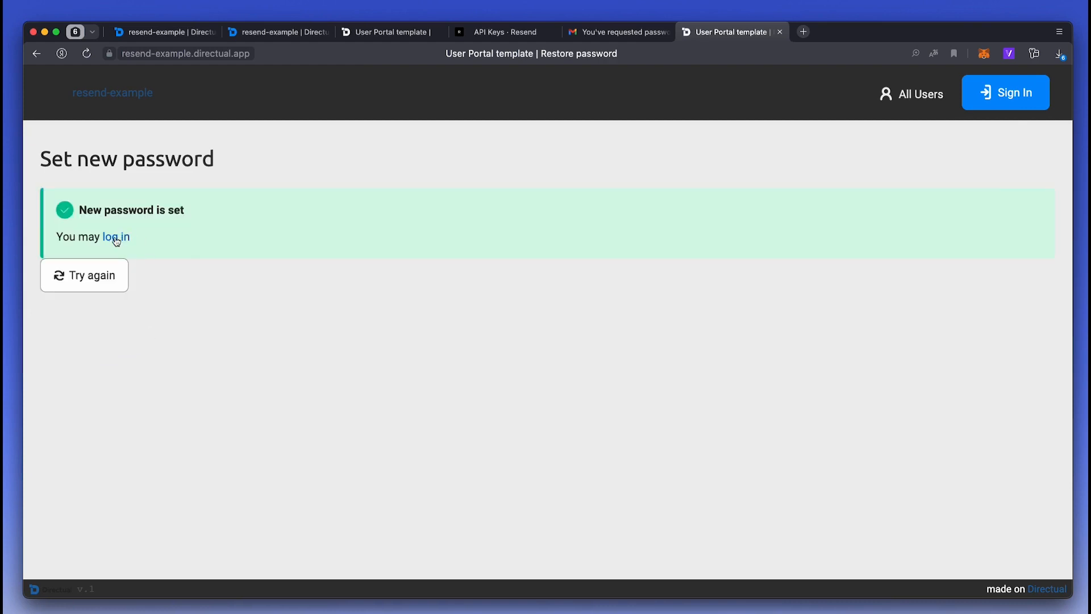
{"action": "left_click", "coordinate": [116, 238]}
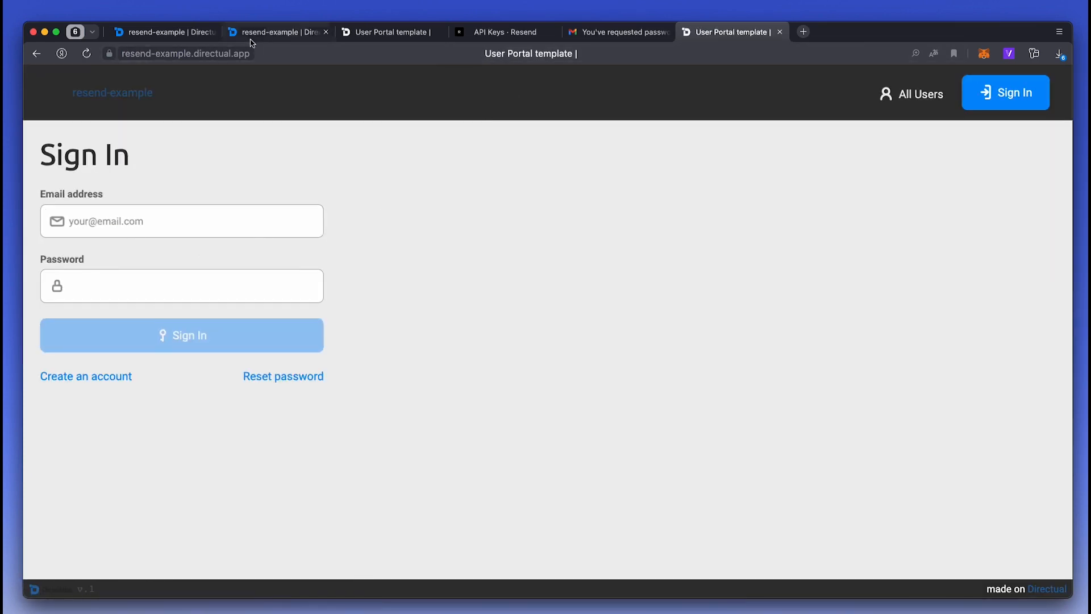
{"action": "left_click", "coordinate": [162, 33]}
- Open the [sync] Pwd reset input scenario and its latest run's processed object
{"action": "left_click", "coordinate": [54, 99]}
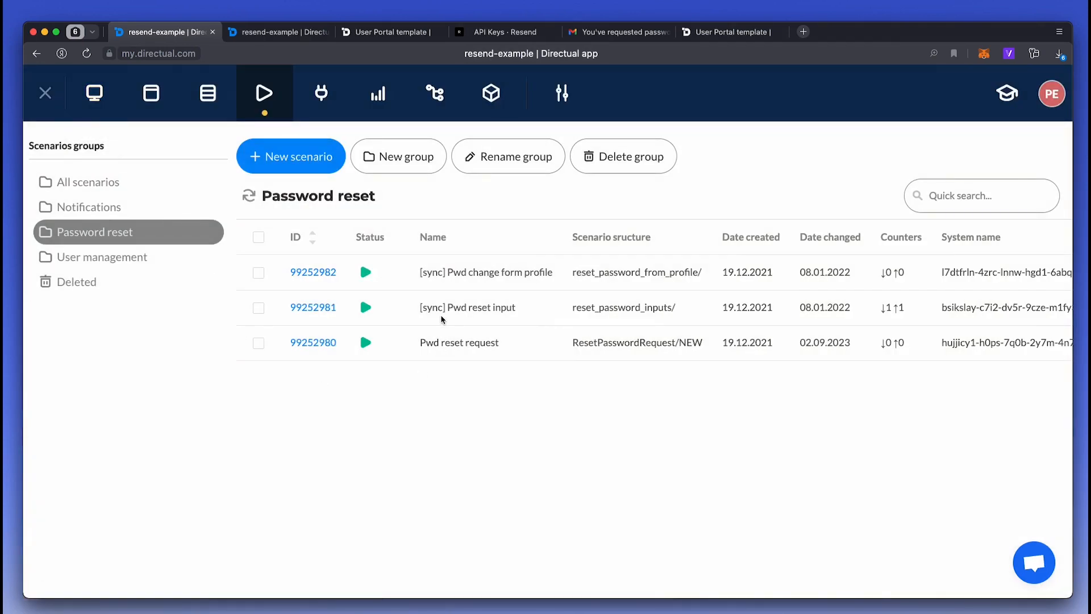
{"action": "left_click", "coordinate": [309, 305]}
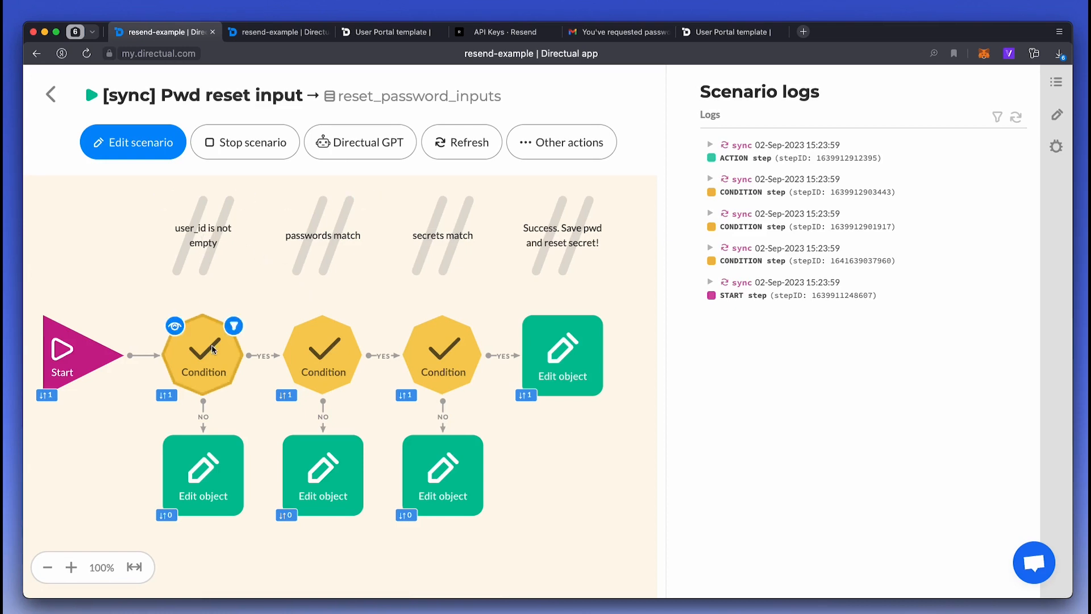
{"action": "left_click", "coordinate": [767, 158]}
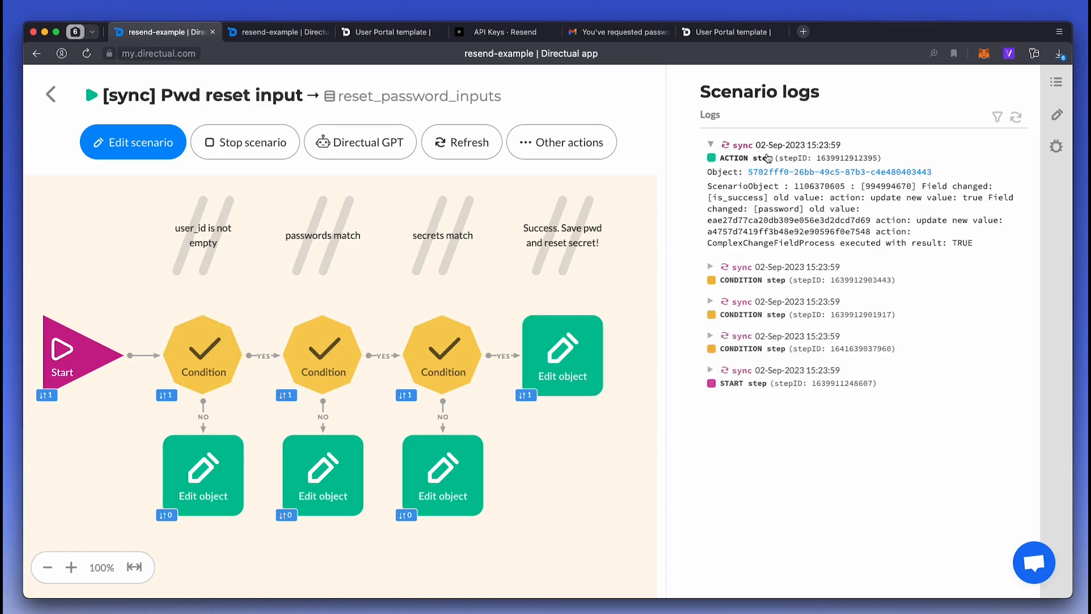
{"action": "left_click", "coordinate": [775, 172]}
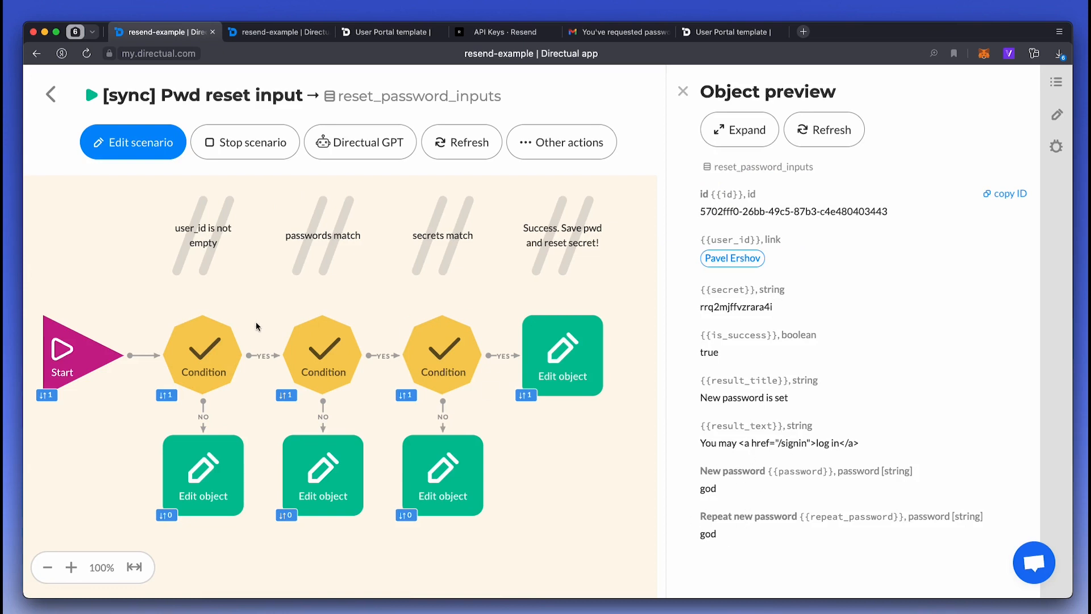
- Review the secrets-match Condition and password-saving Edit object steps, then return to the scenarios list
{"action": "left_click", "coordinate": [439, 355]}
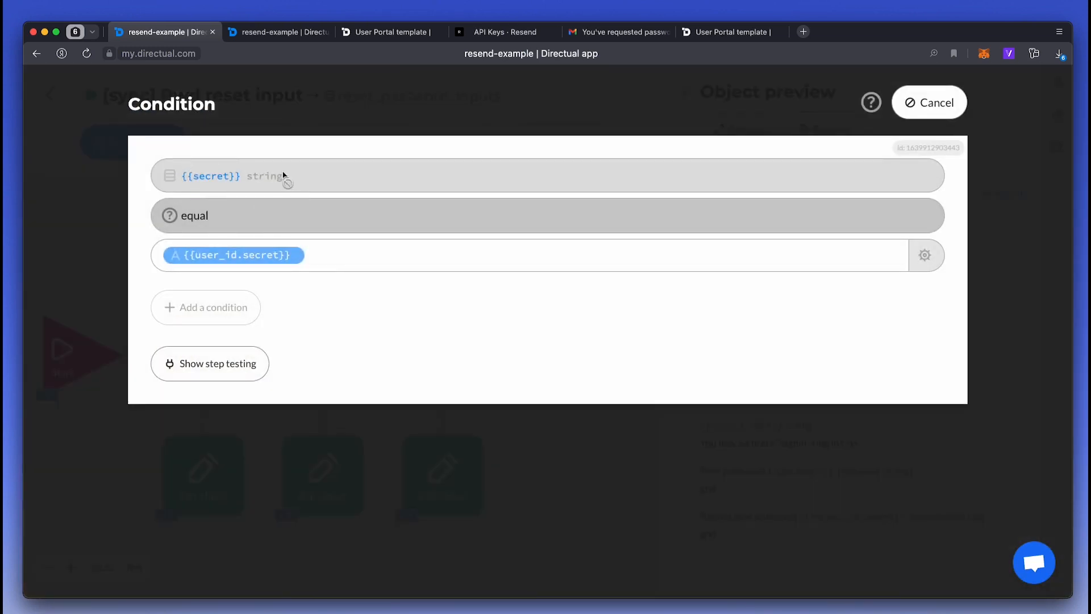
{"action": "key", "text": "Escape"}
{"action": "scroll", "coordinate": [387, 355], "scroll_direction": "right", "scroll_amount": 1}
{"action": "left_click", "coordinate": [481, 359]}
{"action": "scroll", "coordinate": [316, 319], "scroll_direction": "down", "scroll_amount": 5}
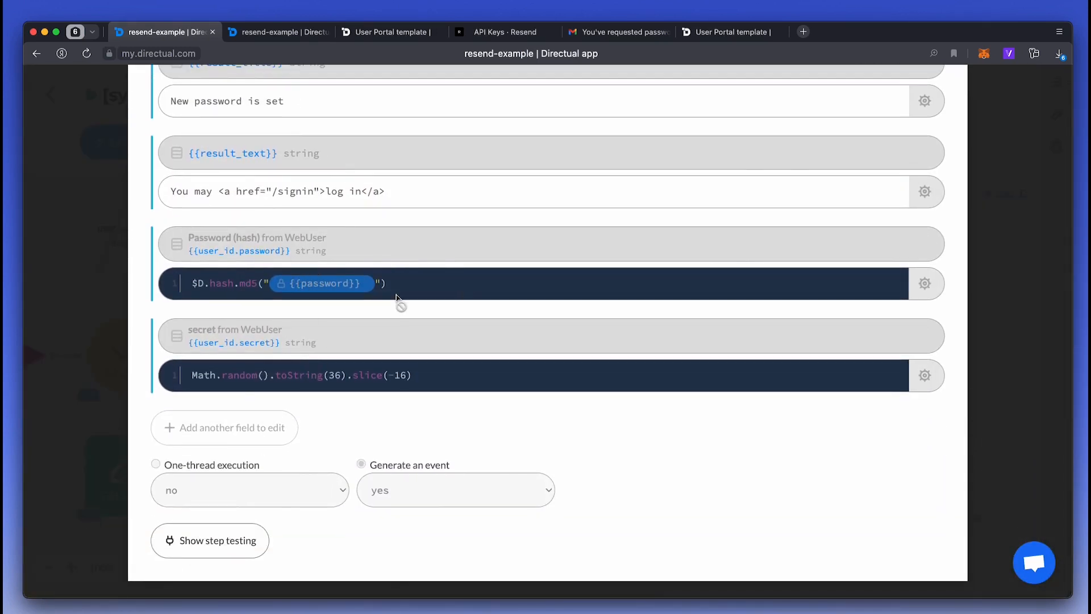
{"action": "key", "text": "Escape"}
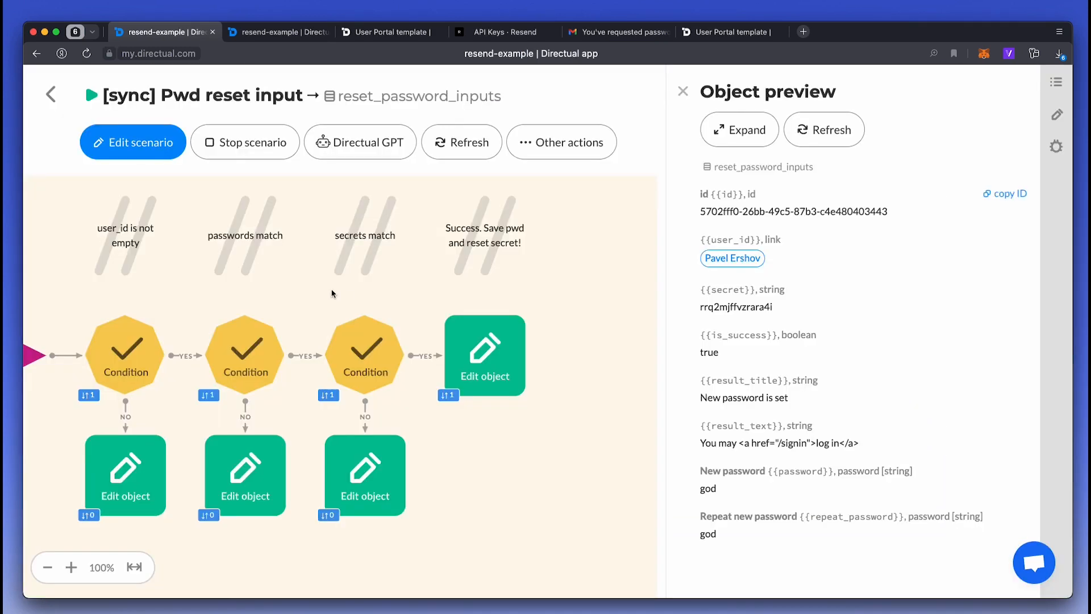
{"action": "left_click", "coordinate": [55, 95]}
- Sign in to the user portal with the newly set password
{"action": "left_click", "coordinate": [398, 31]}
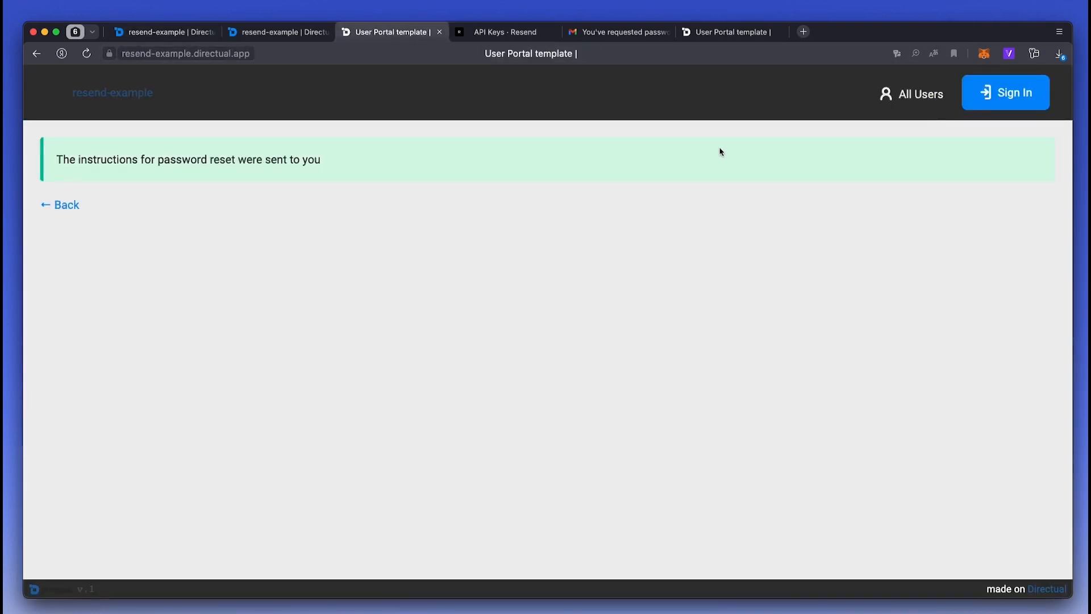
{"action": "left_click", "coordinate": [988, 96]}
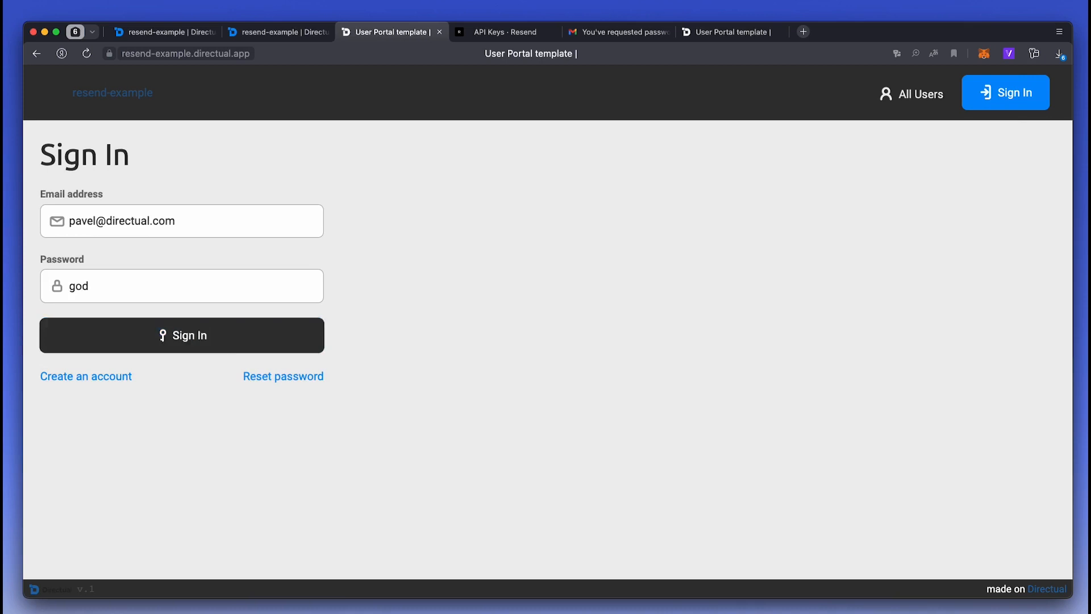
{"action": "left_click", "coordinate": [182, 341]}
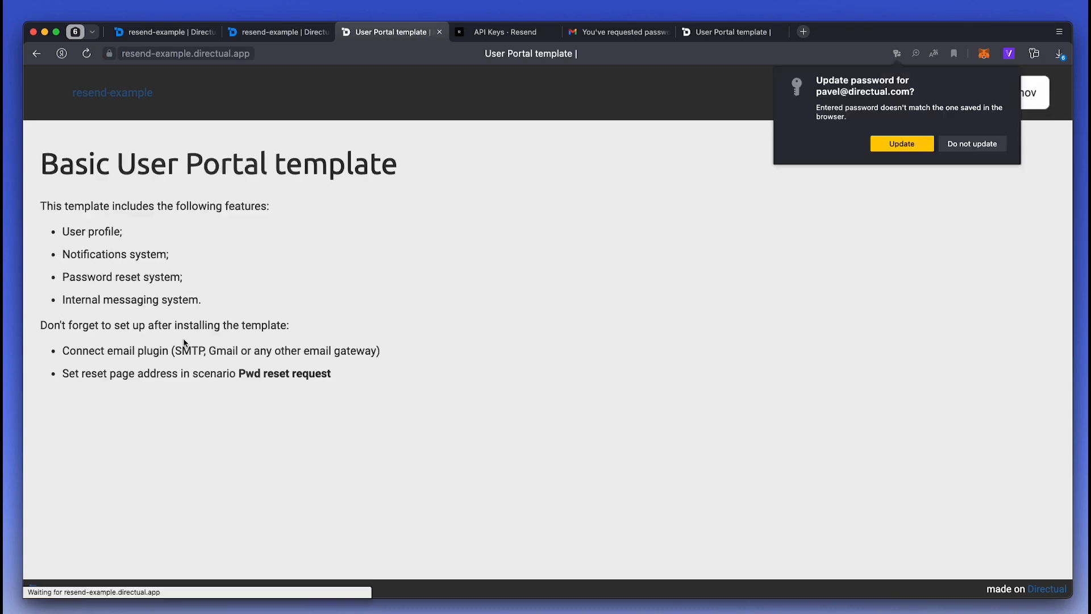
{"action": "left_click", "coordinate": [988, 145]}
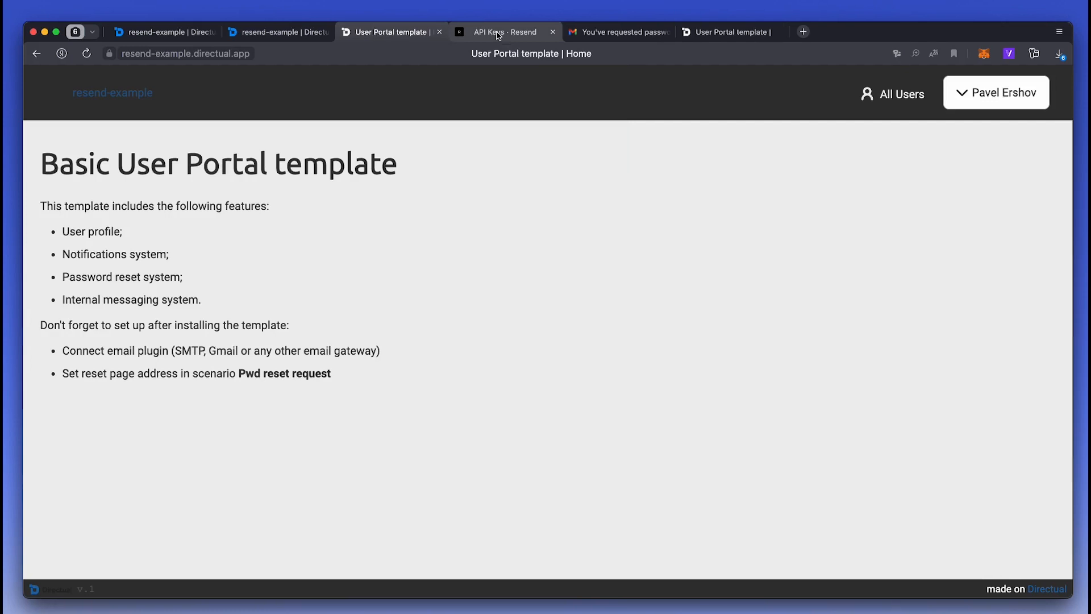
- Start a new Resend webhook and create a Directual webhook named 'resend'
{"action": "left_click", "coordinate": [498, 33]}
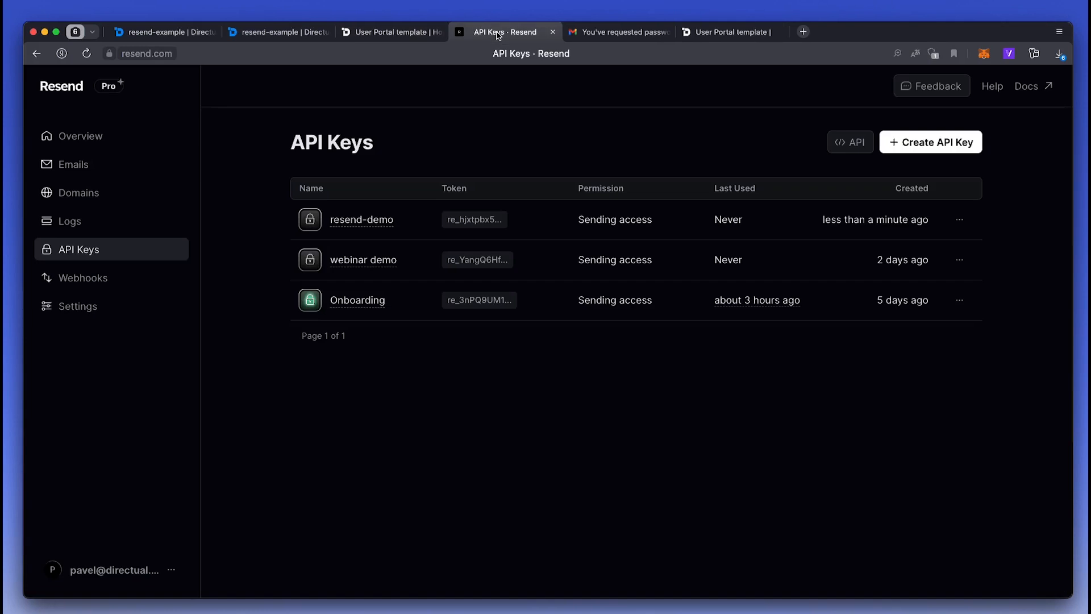
{"action": "left_click", "coordinate": [143, 283]}
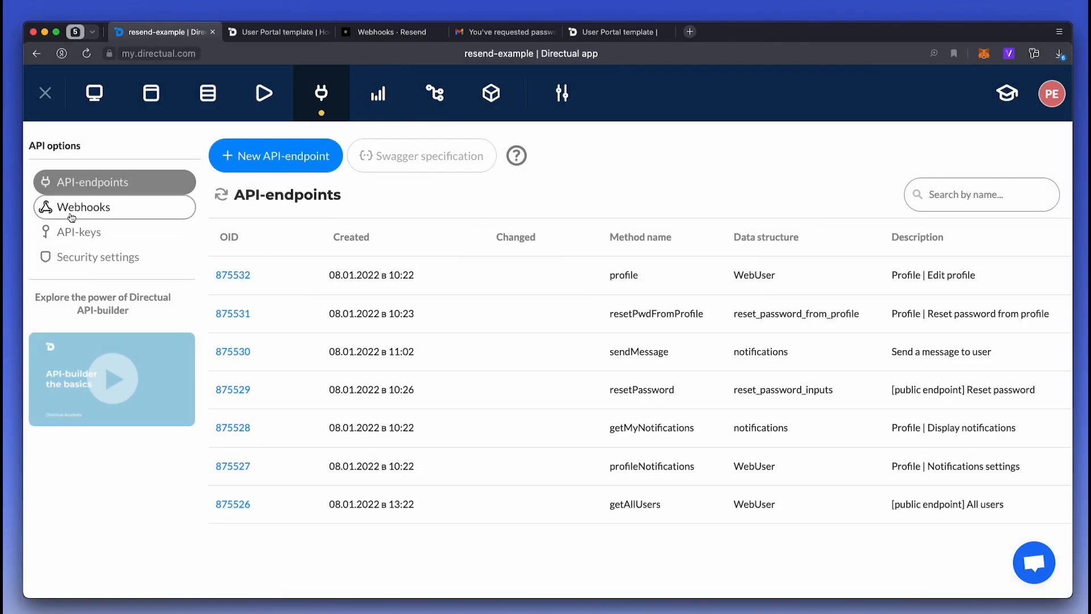
{"action": "left_click", "coordinate": [80, 209]}
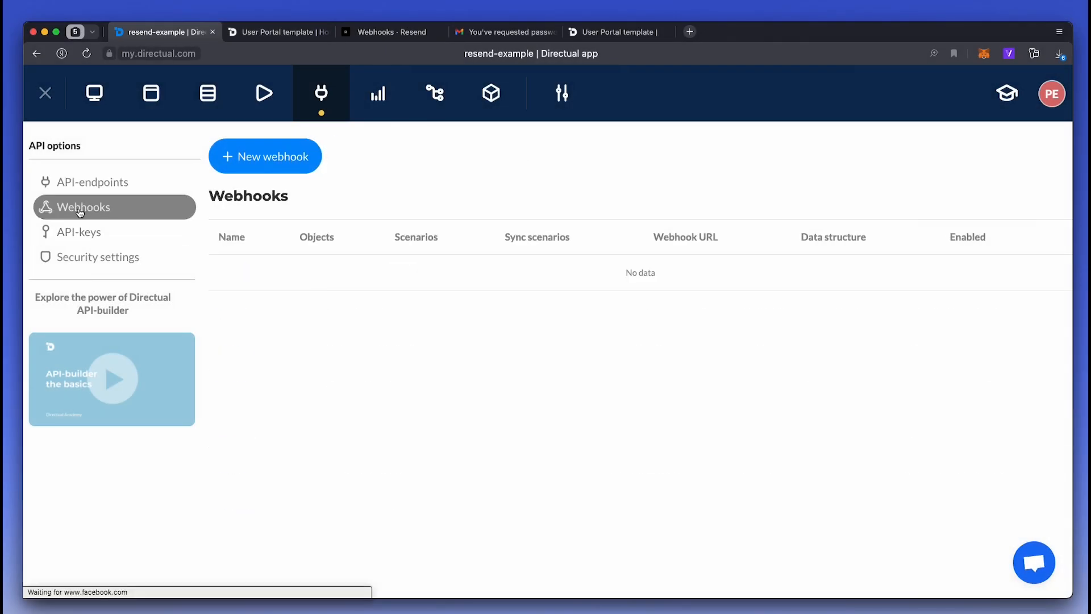
{"action": "left_click", "coordinate": [258, 156]}
{"action": "left_click", "coordinate": [348, 192]}
{"action": "type", "text": "resend"}
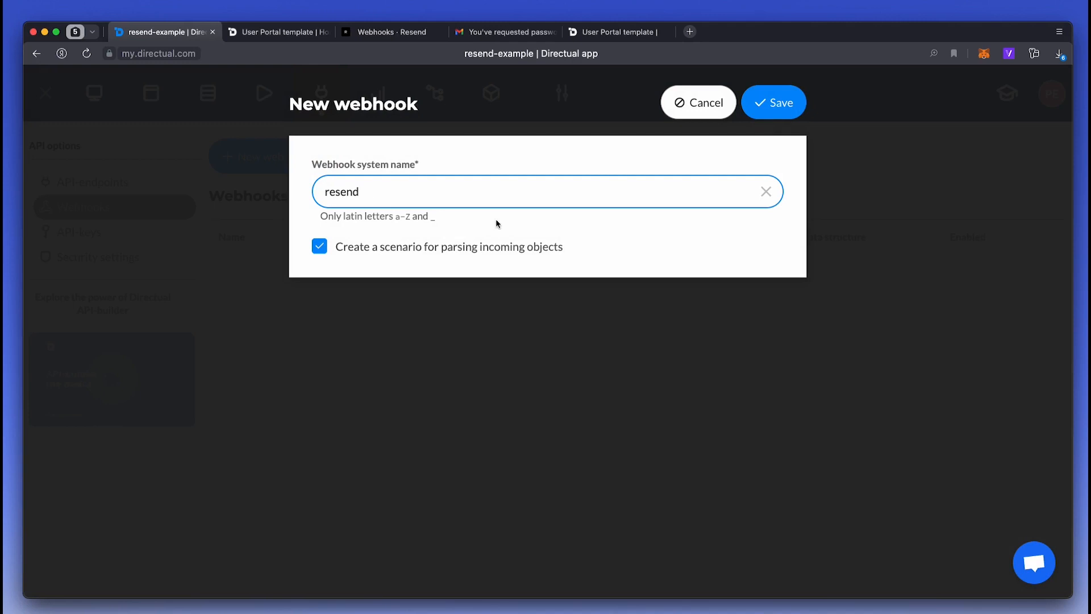
{"action": "left_click", "coordinate": [787, 110]}
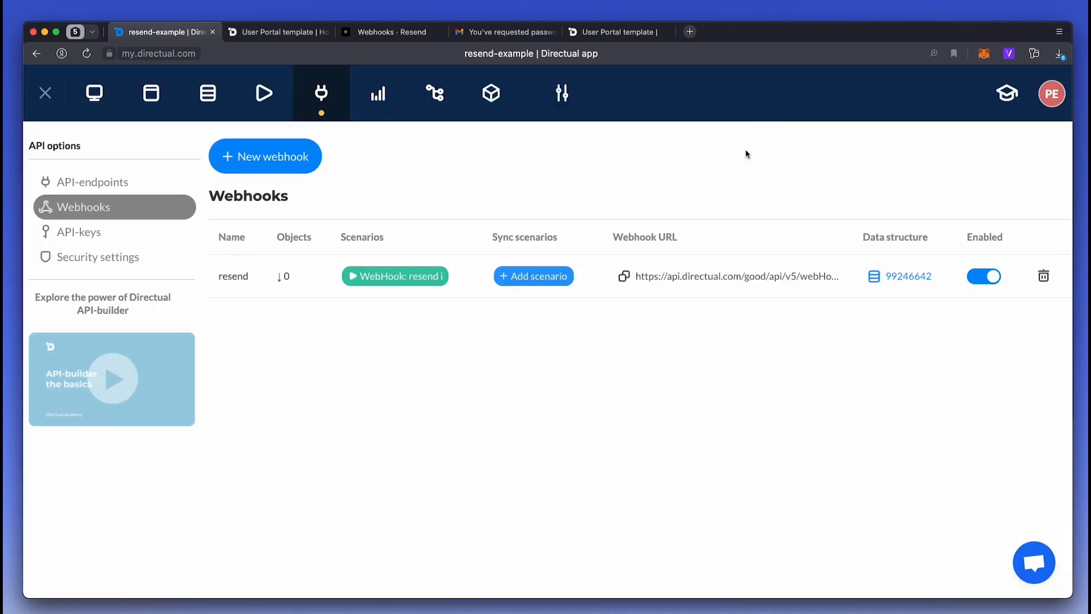
- Use the resend webhook URL as Resend's endpoint, subscribed to email.clicked
{"action": "left_click", "coordinate": [624, 276]}
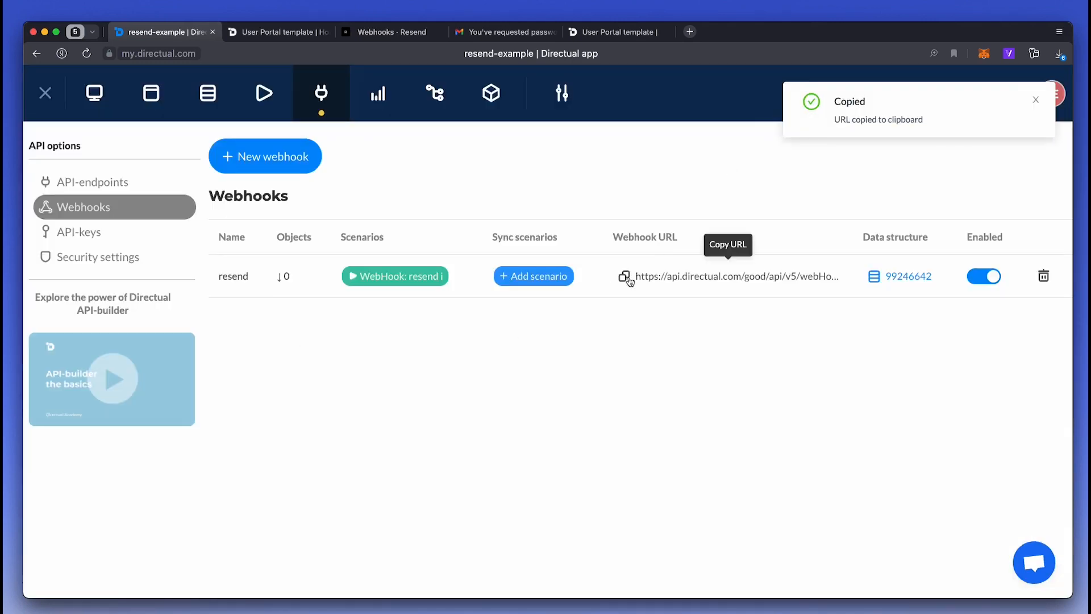
{"action": "left_click", "coordinate": [425, 33]}
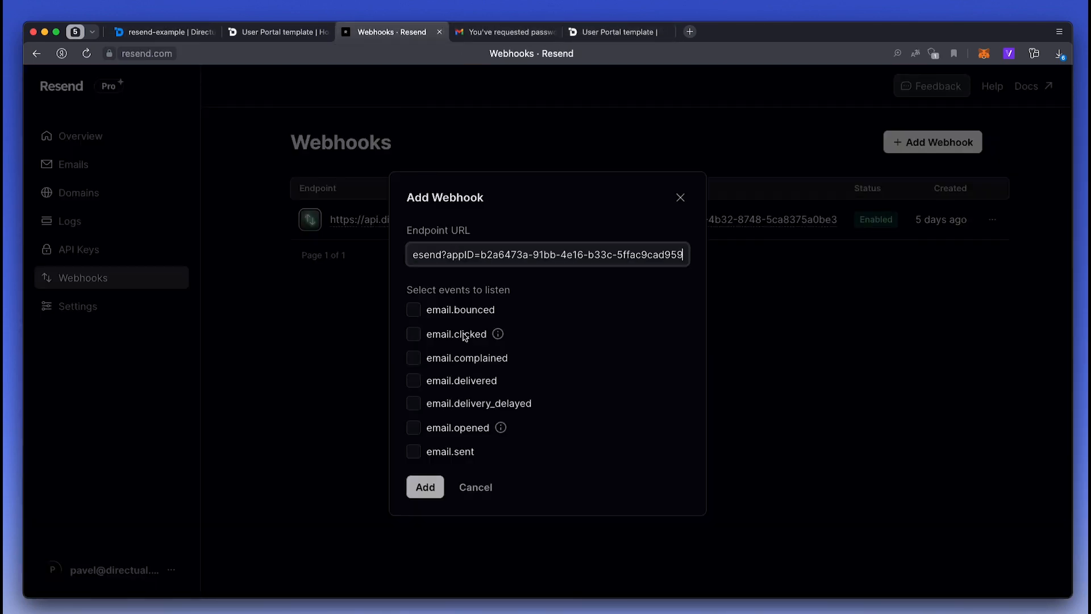
{"action": "left_click", "coordinate": [466, 336]}
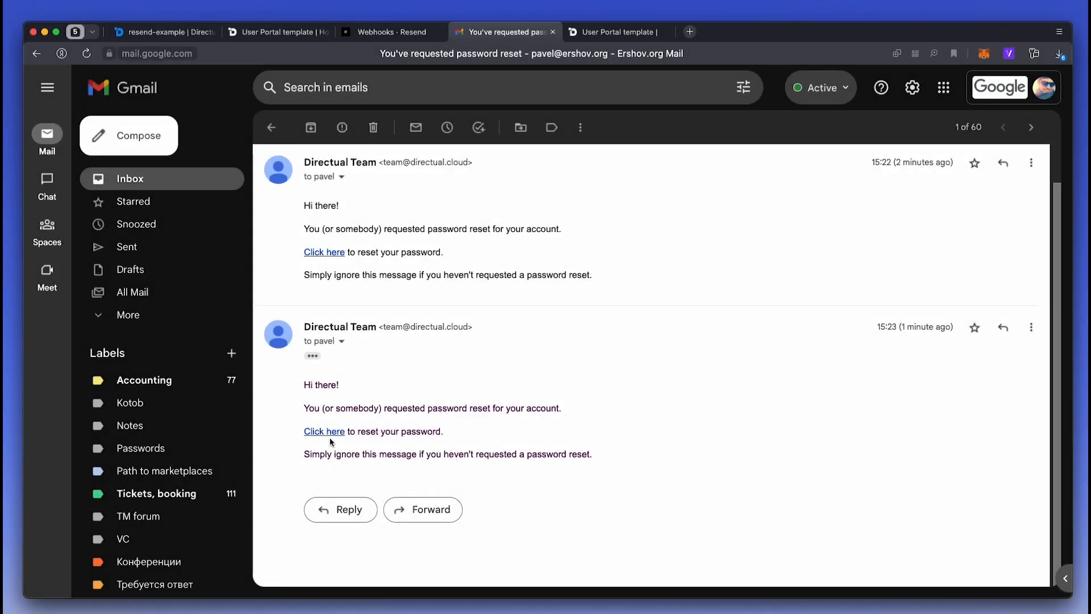
- Follow the reset link in the newest reset email, then return to the Resend Webhooks page
{"action": "left_click", "coordinate": [332, 433]}
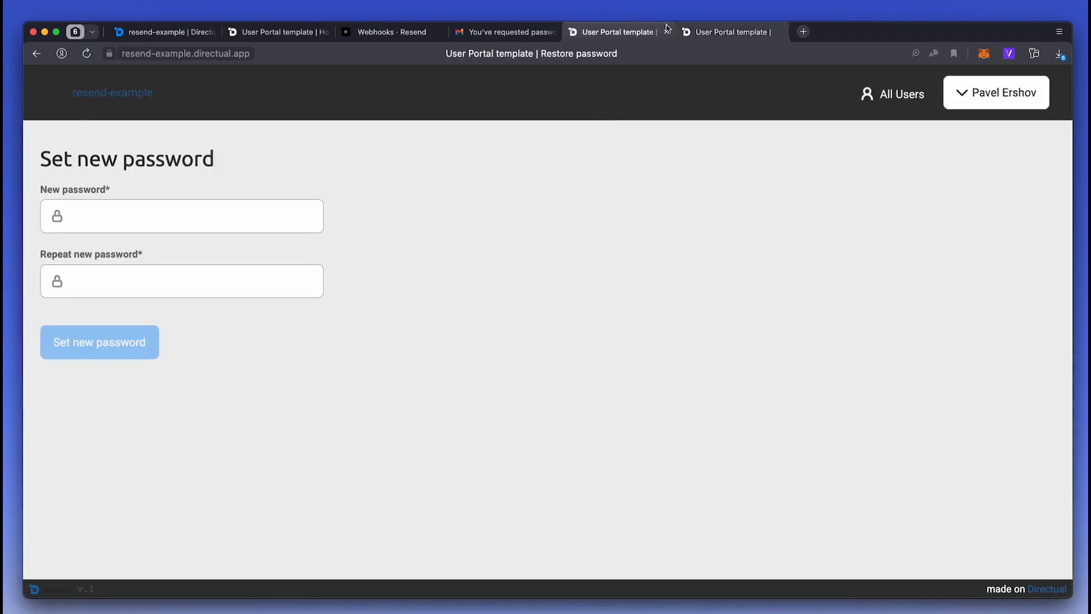
{"action": "left_click", "coordinate": [666, 33]}
{"action": "left_click", "coordinate": [392, 32]}
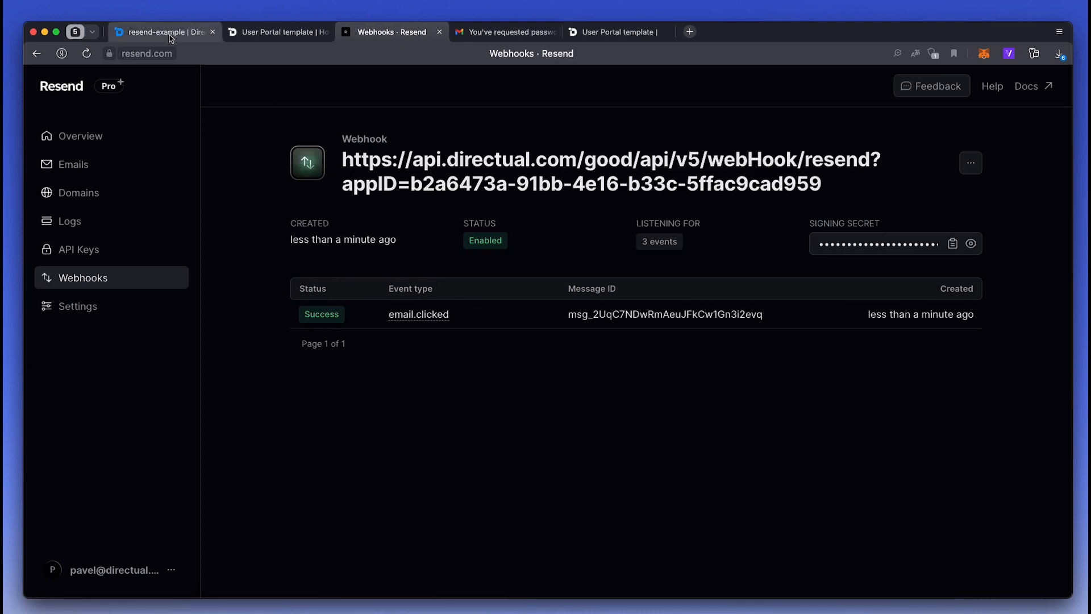
- Preview the second resendWebHookData record to inspect its email.clicked payload body
{"action": "left_click", "coordinate": [162, 32]}
{"action": "left_click", "coordinate": [864, 279]}
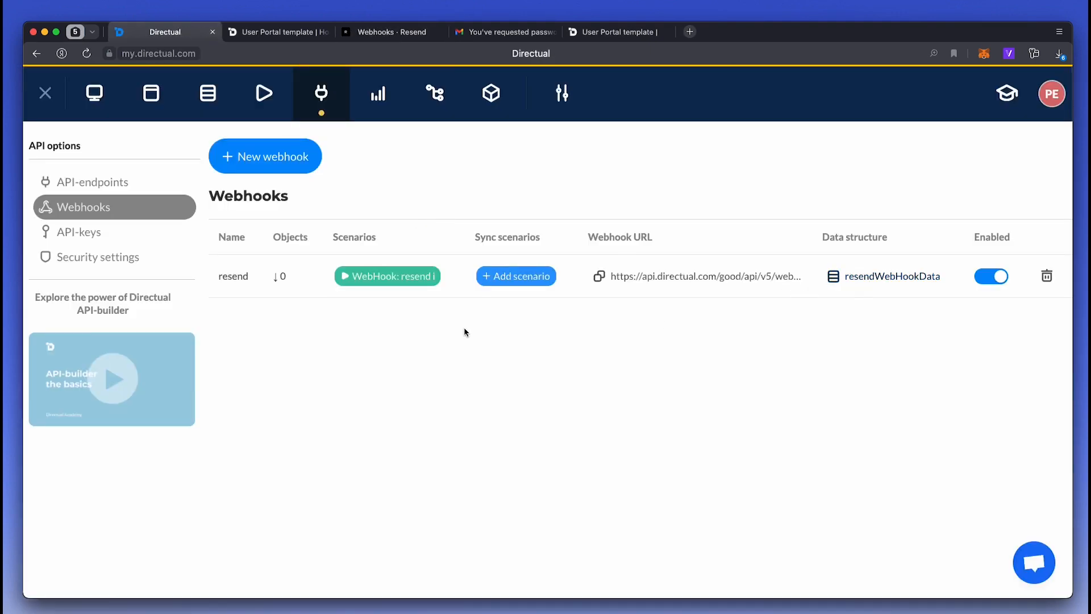
{"action": "left_click", "coordinate": [369, 311]}
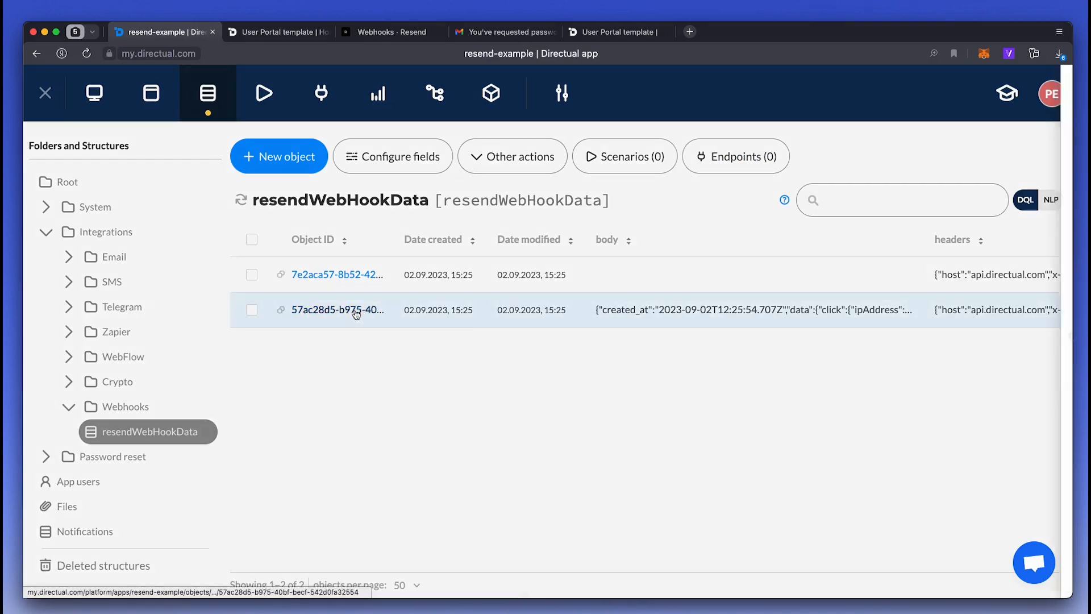
{"action": "scroll", "coordinate": [831, 312], "scroll_direction": "down", "scroll_amount": 3}
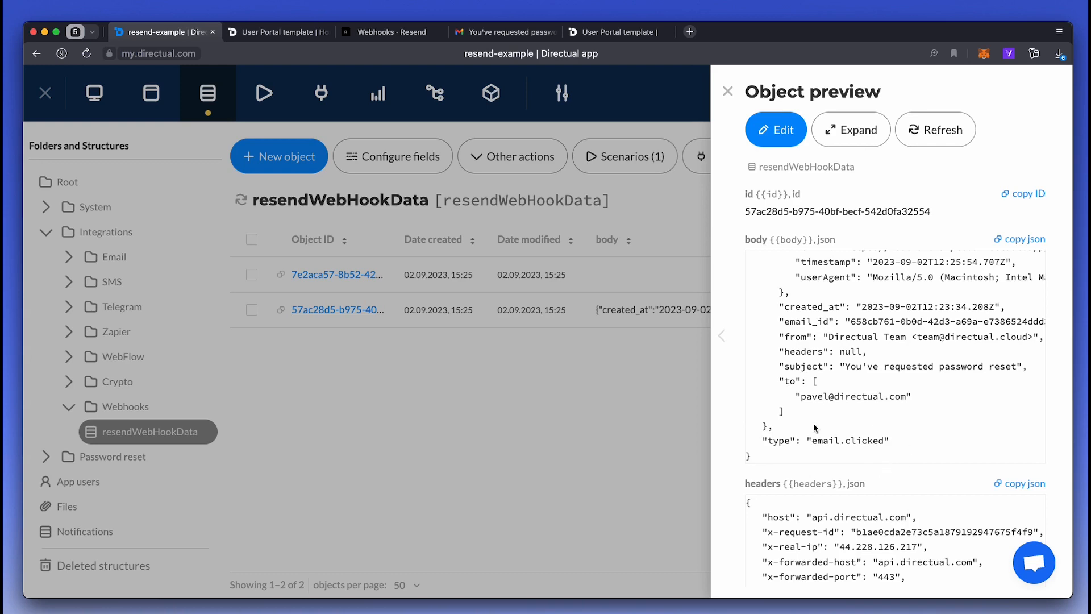
{"action": "scroll", "coordinate": [815, 397], "scroll_direction": "up", "scroll_amount": 3}
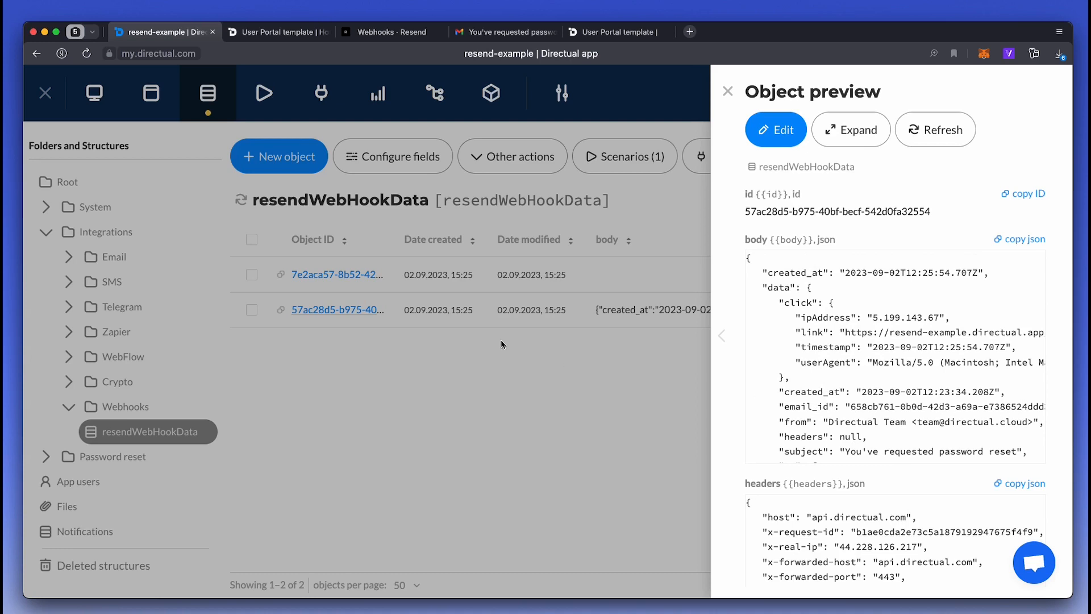
{"action": "left_click", "coordinate": [370, 397]}
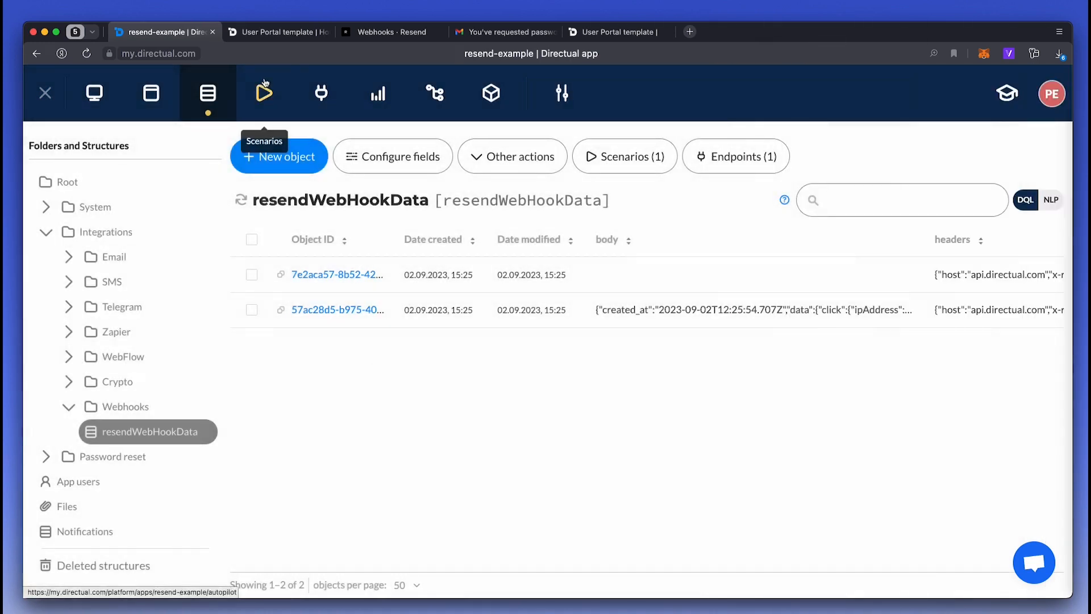
- Edit the WebHook resend scenario and add a string context variable in its Start parameters
{"action": "left_click", "coordinate": [263, 94]}
{"action": "left_click", "coordinate": [323, 275]}
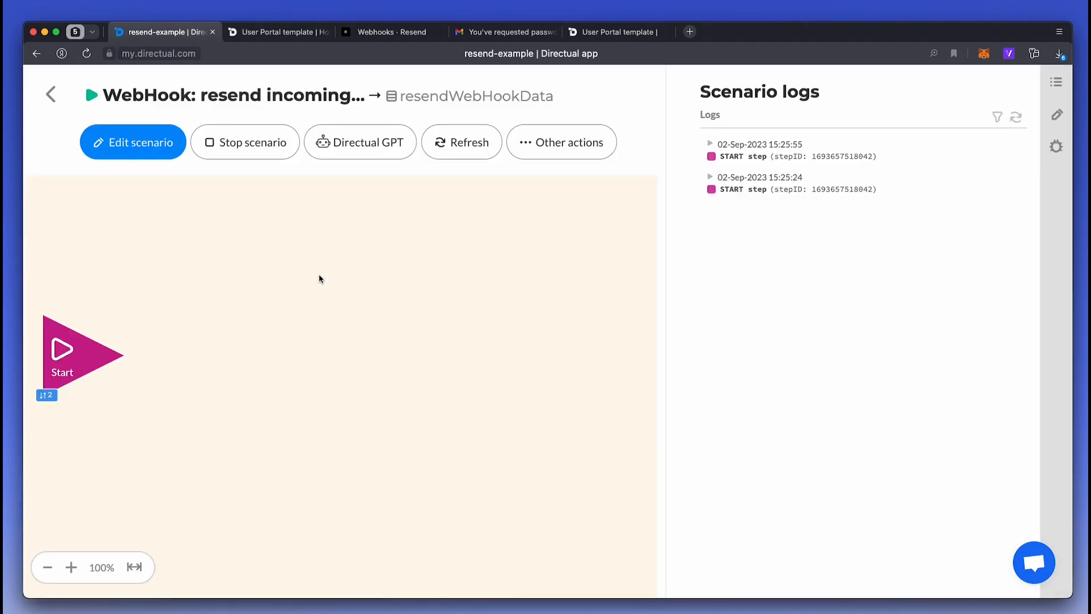
{"action": "left_click", "coordinate": [127, 143]}
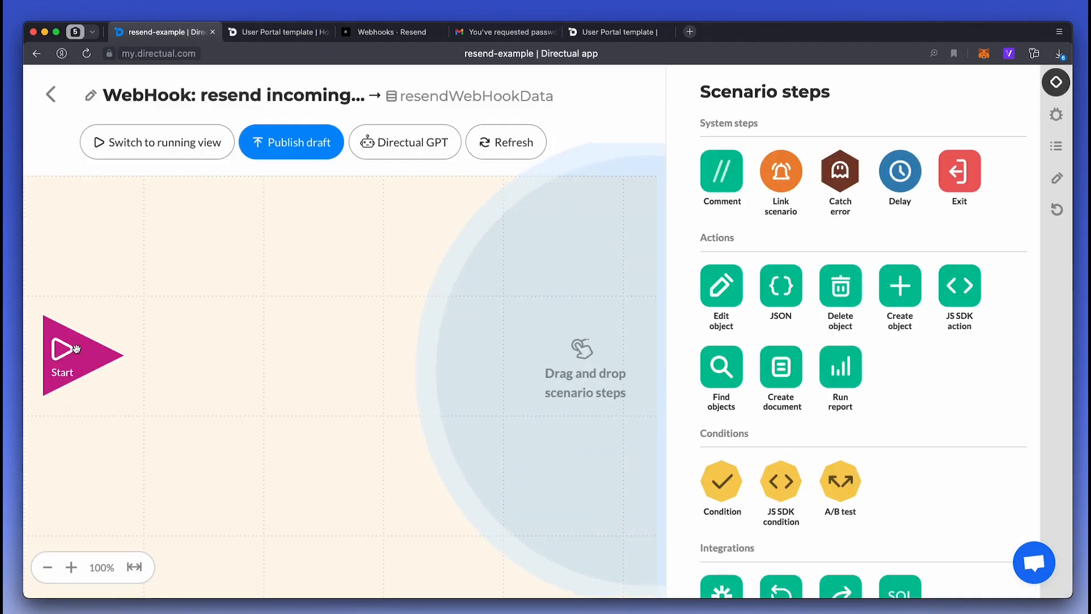
{"action": "left_click", "coordinate": [78, 353]}
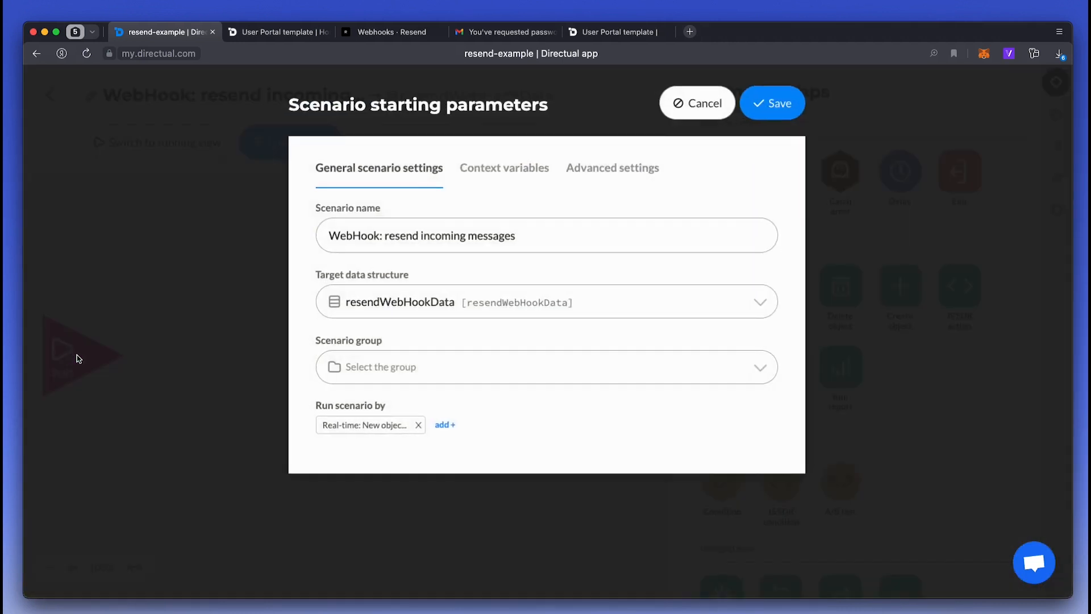
{"action": "left_click", "coordinate": [490, 171]}
{"action": "left_click", "coordinate": [408, 220]}
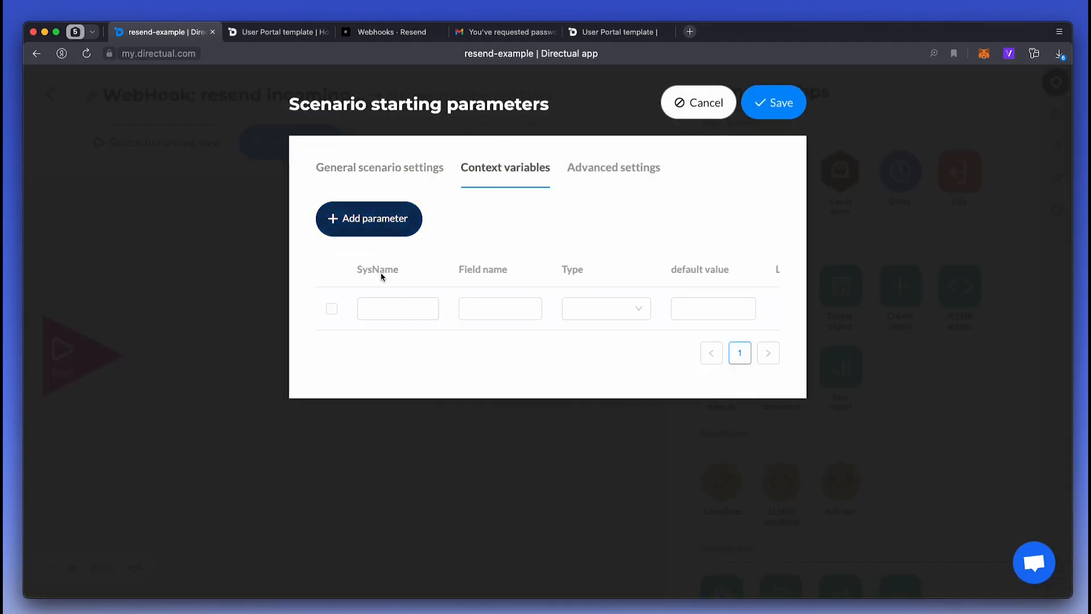
{"action": "left_click", "coordinate": [385, 307]}
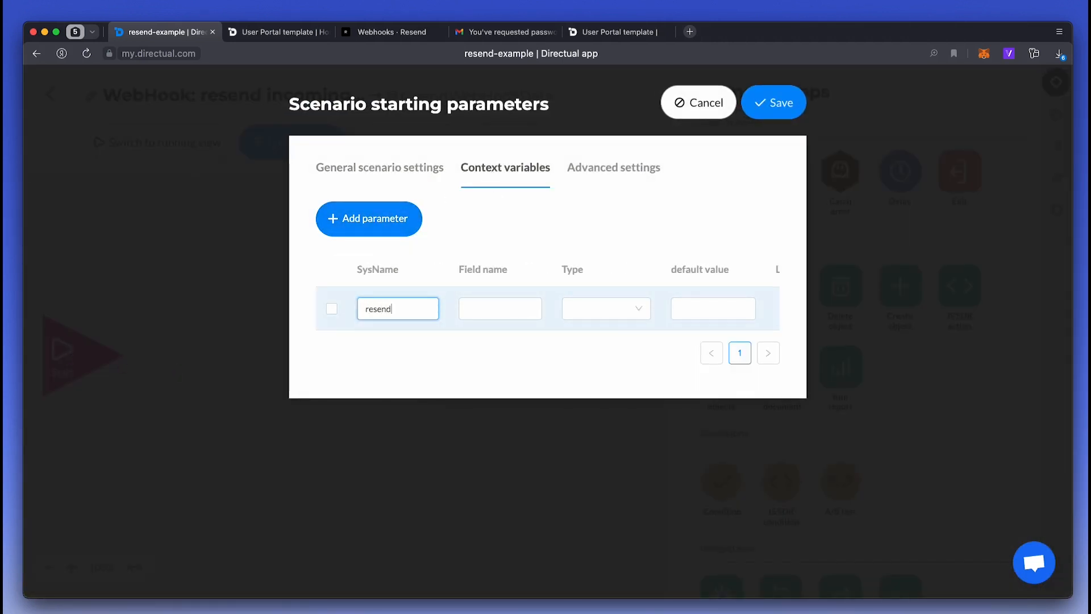
{"action": "left_click", "coordinate": [616, 315]}
{"action": "left_click", "coordinate": [609, 339]}
{"action": "left_click", "coordinate": [782, 108]}
- Add a JSON step after Start and paste the stored webhook body JSON as its example
{"action": "left_click_drag", "start_coordinate": [781, 285], "coordinate": [156, 355]}
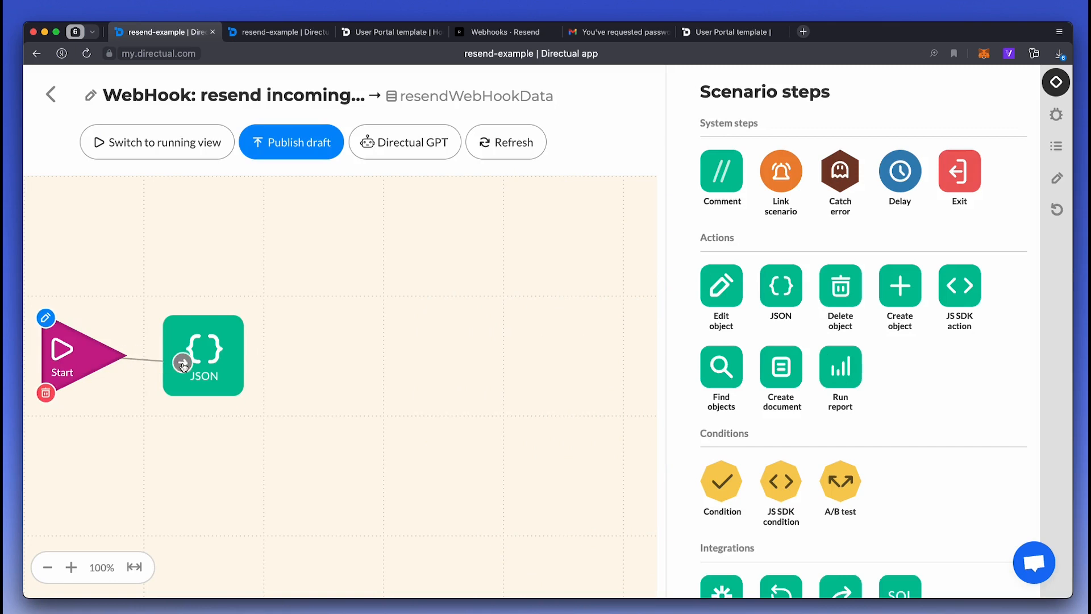
{"action": "left_click", "coordinate": [265, 32]}
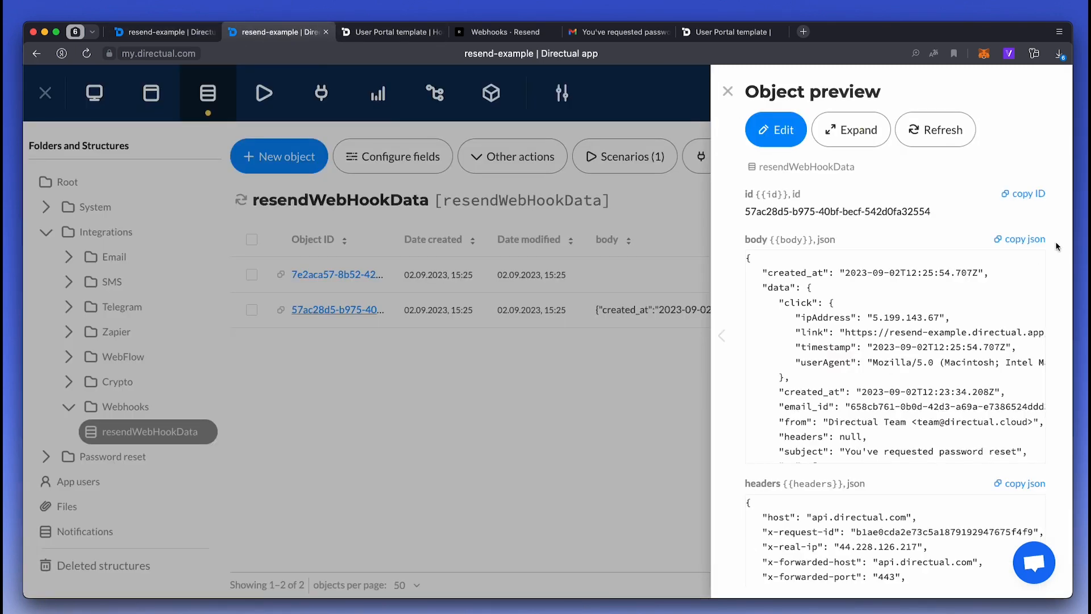
{"action": "left_click", "coordinate": [1032, 239]}
{"action": "left_click", "coordinate": [179, 34]}
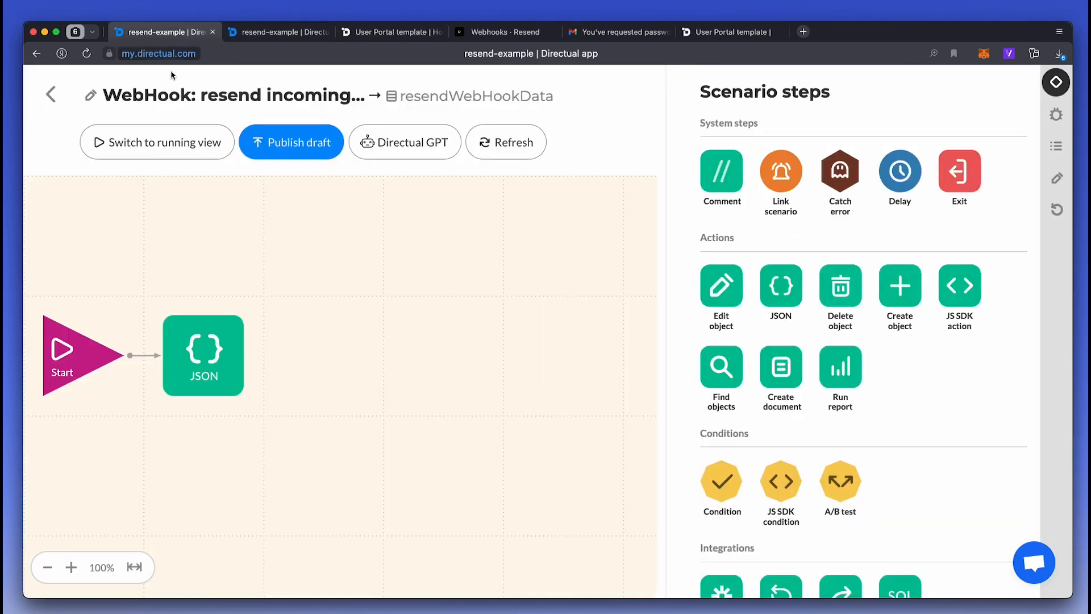
{"action": "left_click", "coordinate": [228, 339]}
{"action": "left_click", "coordinate": [242, 312]}
{"action": "key", "text": "super+a"}
{"action": "key", "text": "super+v"}
{"action": "left_click", "coordinate": [196, 227]}
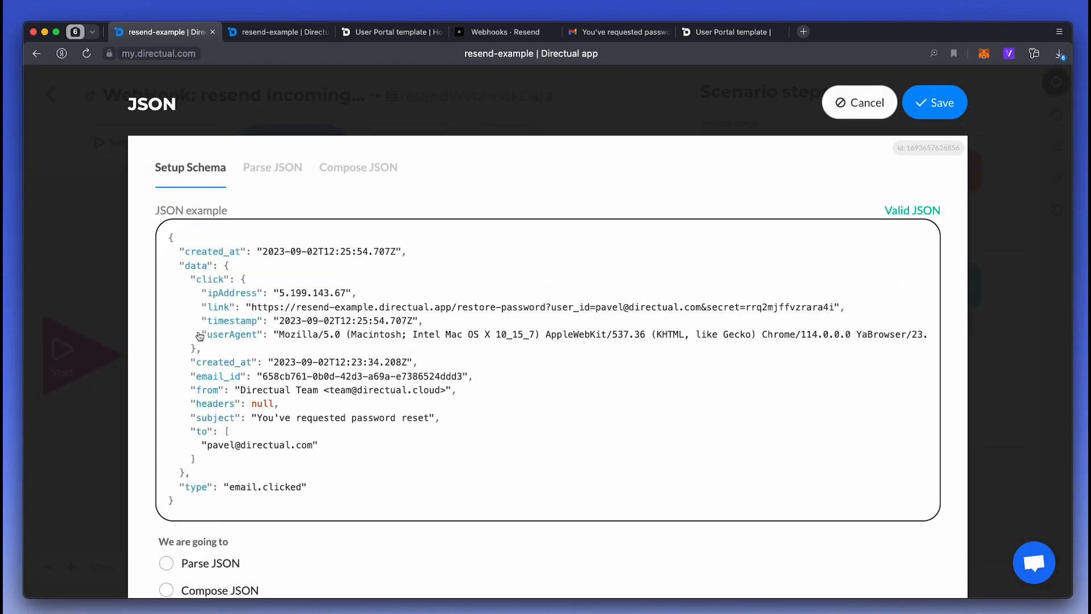
- Parse the body field as JSON, expanding the data property into the current object
{"action": "left_click", "coordinate": [268, 170]}
{"action": "left_click", "coordinate": [261, 233]}
{"action": "left_click", "coordinate": [194, 293]}
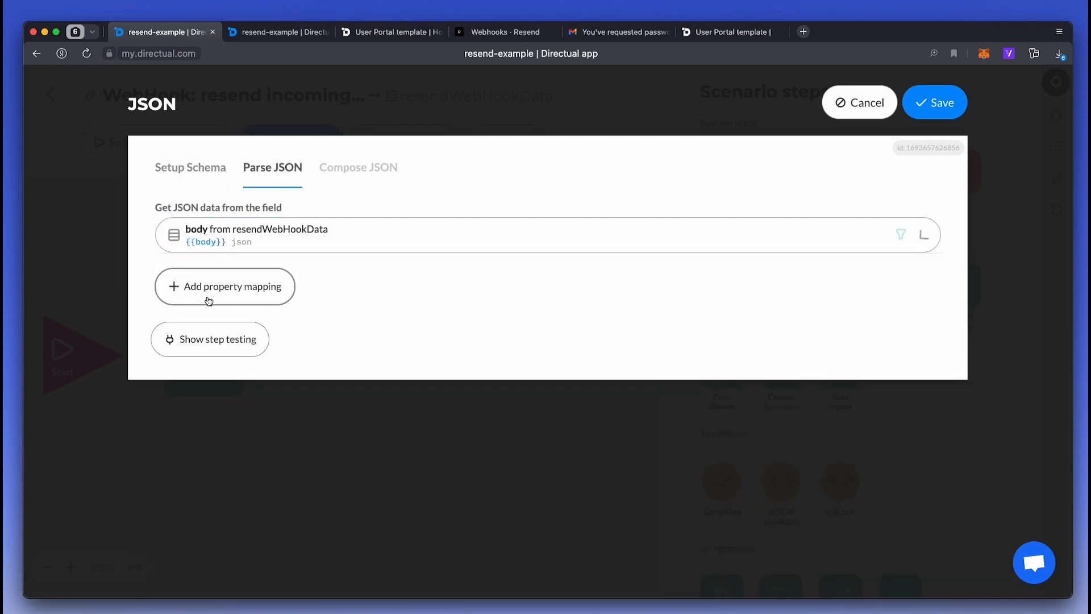
{"action": "left_click", "coordinate": [221, 291]}
{"action": "left_click", "coordinate": [224, 318]}
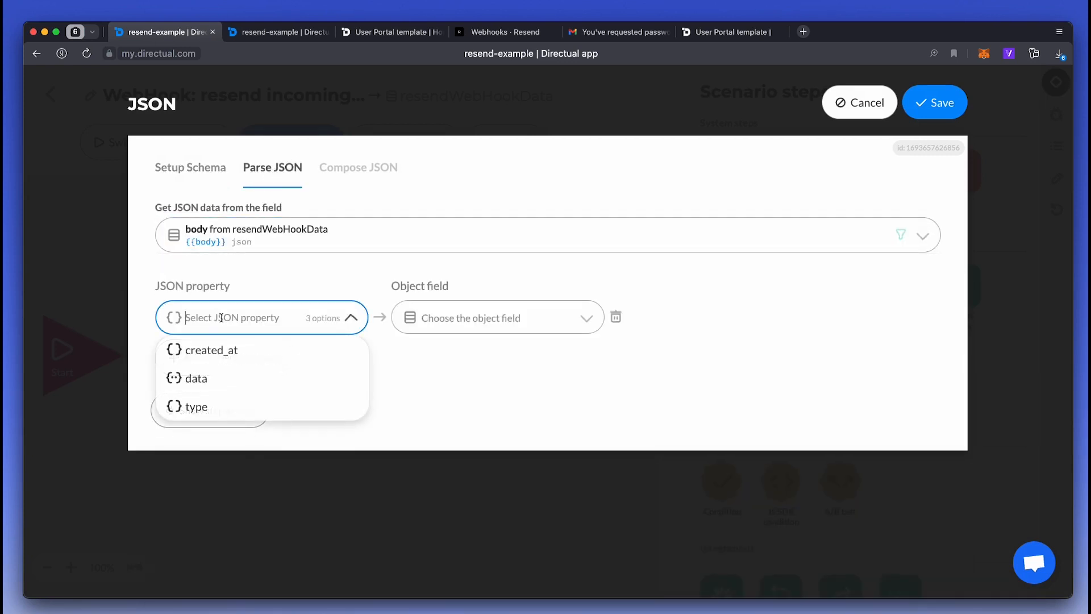
{"action": "left_click", "coordinate": [221, 385]}
{"action": "left_click", "coordinate": [312, 317]}
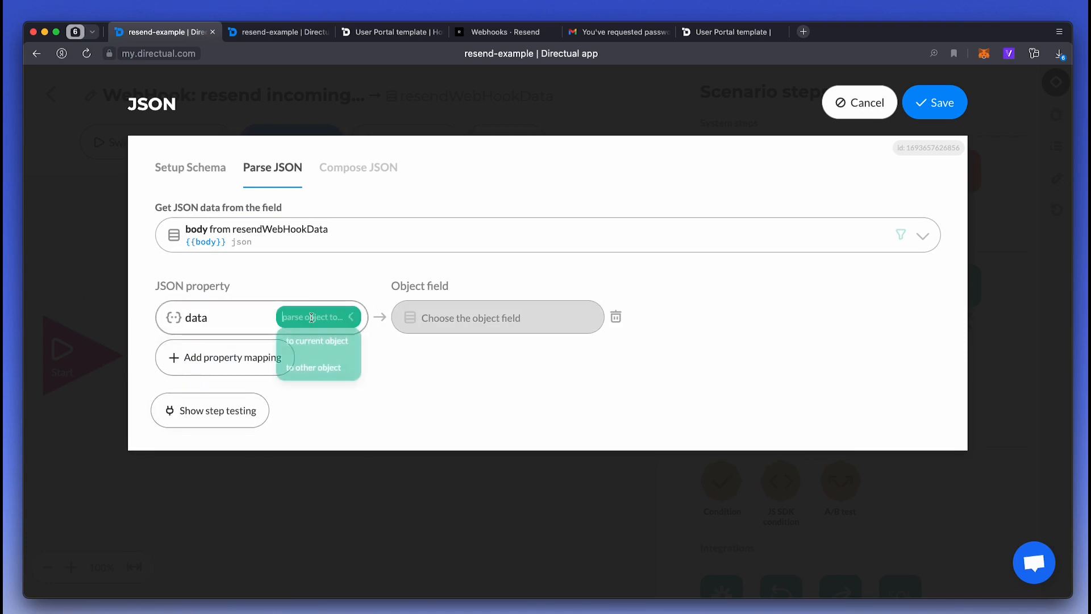
{"action": "left_click", "coordinate": [313, 341]}
- Map data's email_id to the resend_id context variable and save the JSON step
{"action": "left_click", "coordinate": [255, 356]}
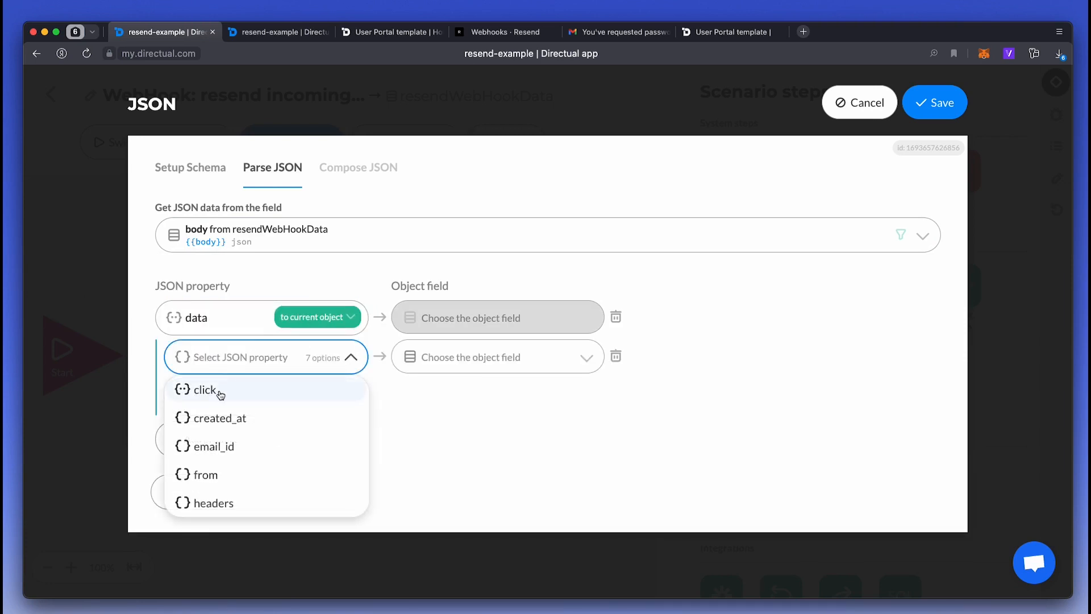
{"action": "left_click", "coordinate": [243, 448]}
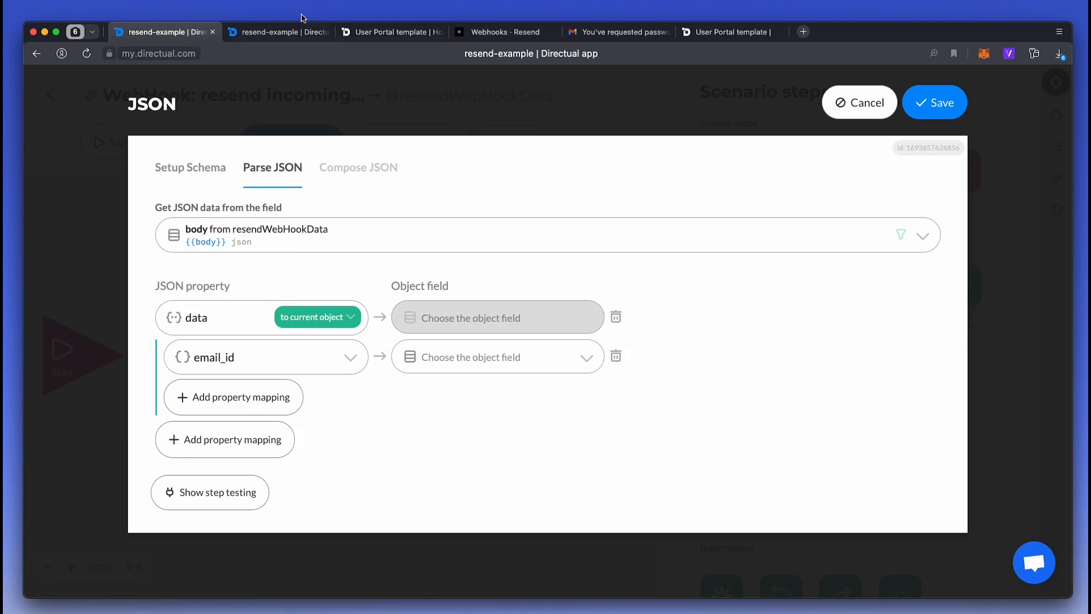
{"action": "left_click", "coordinate": [495, 357]}
{"action": "left_click", "coordinate": [485, 515]}
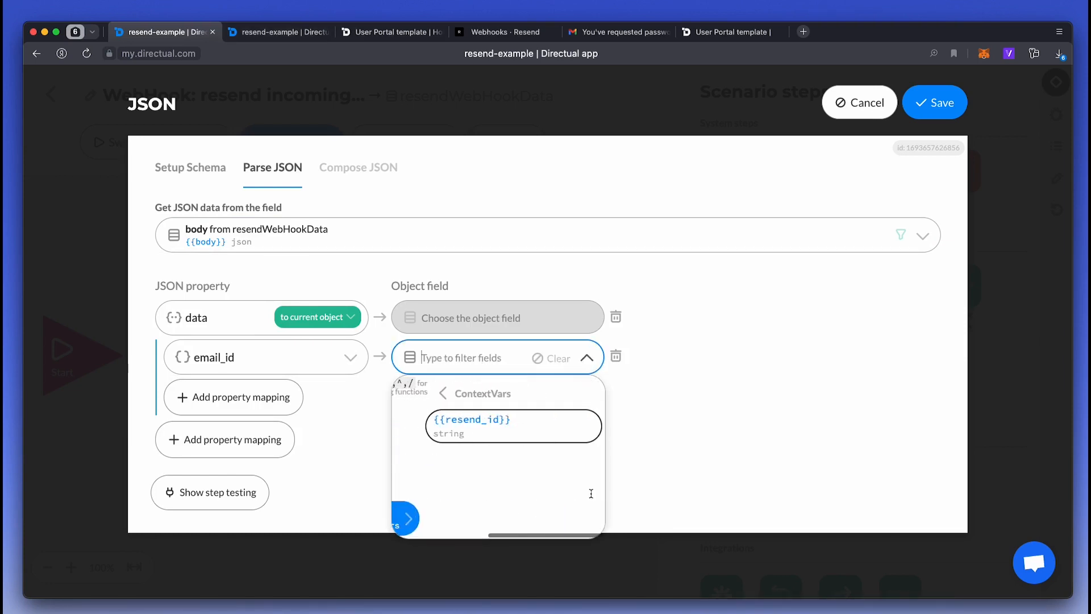
{"action": "left_click", "coordinate": [499, 428]}
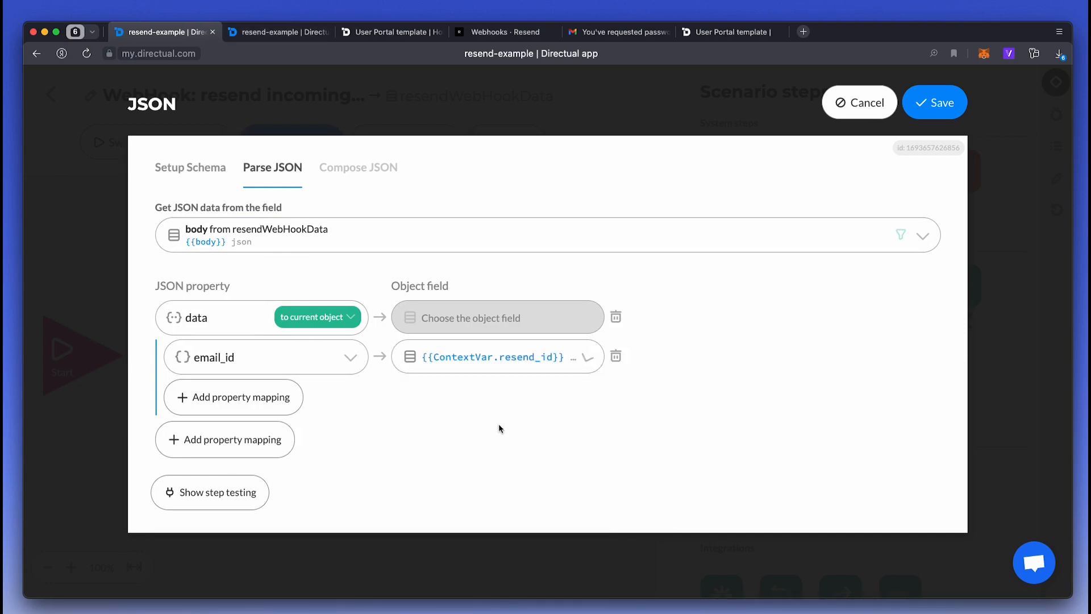
{"action": "left_click", "coordinate": [933, 103]}
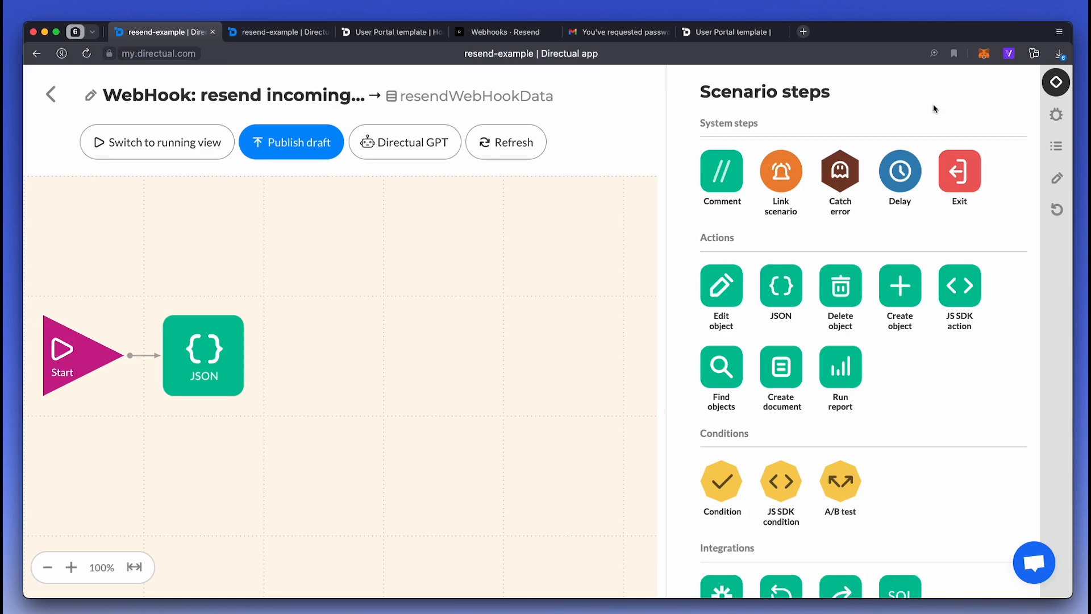
- Add an email context variable of type link pointing to Notifications in Start parameters
{"action": "left_click", "coordinate": [66, 356]}
{"action": "left_click", "coordinate": [500, 171]}
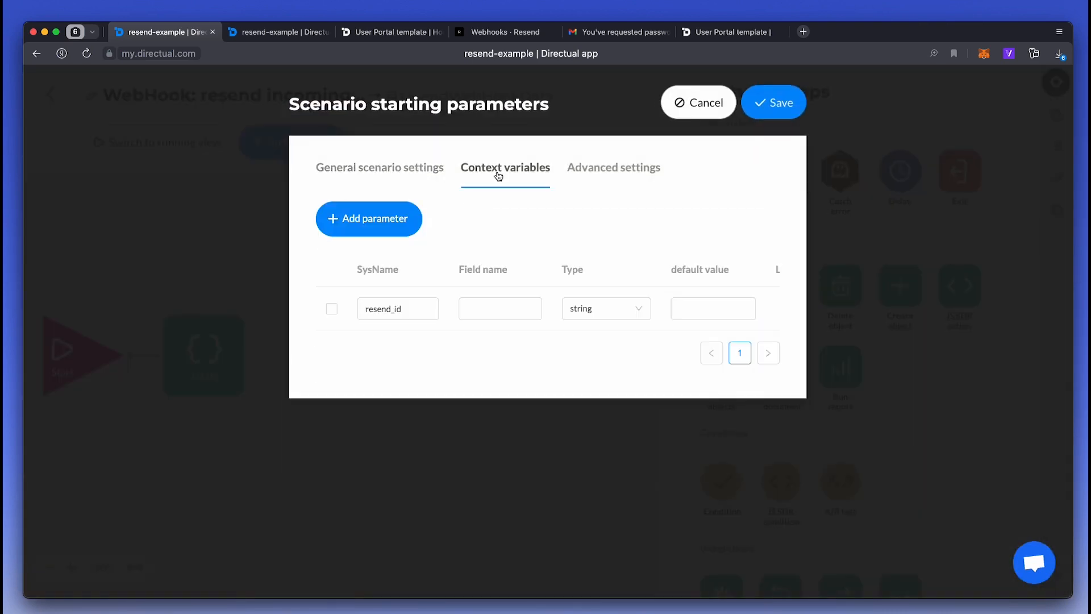
{"action": "left_click", "coordinate": [338, 219]}
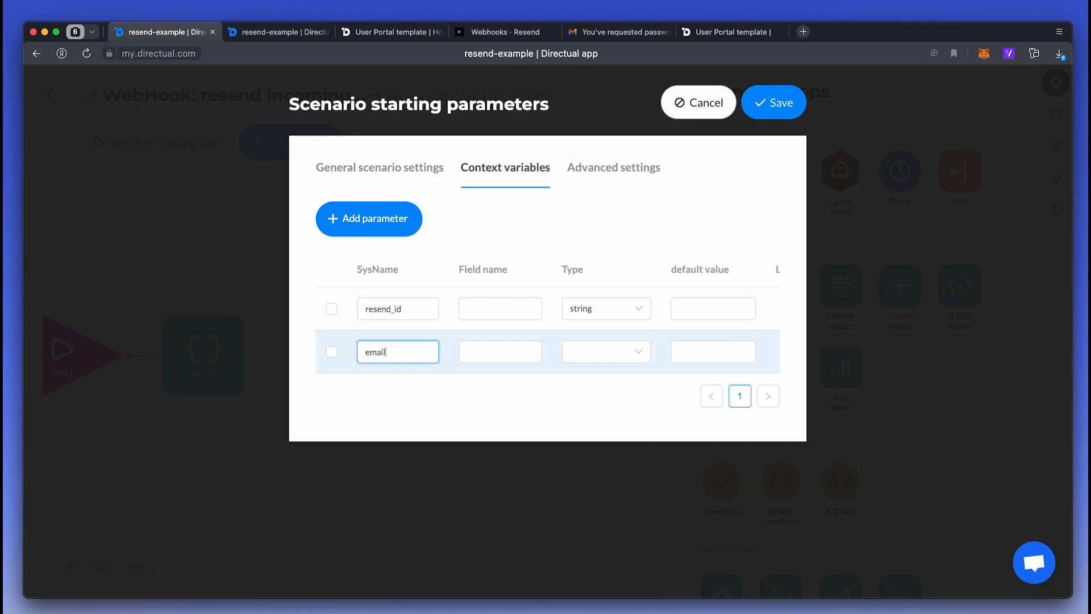
{"action": "left_click", "coordinate": [604, 360]}
{"action": "scroll", "coordinate": [602, 489], "scroll_direction": "down", "scroll_amount": 2}
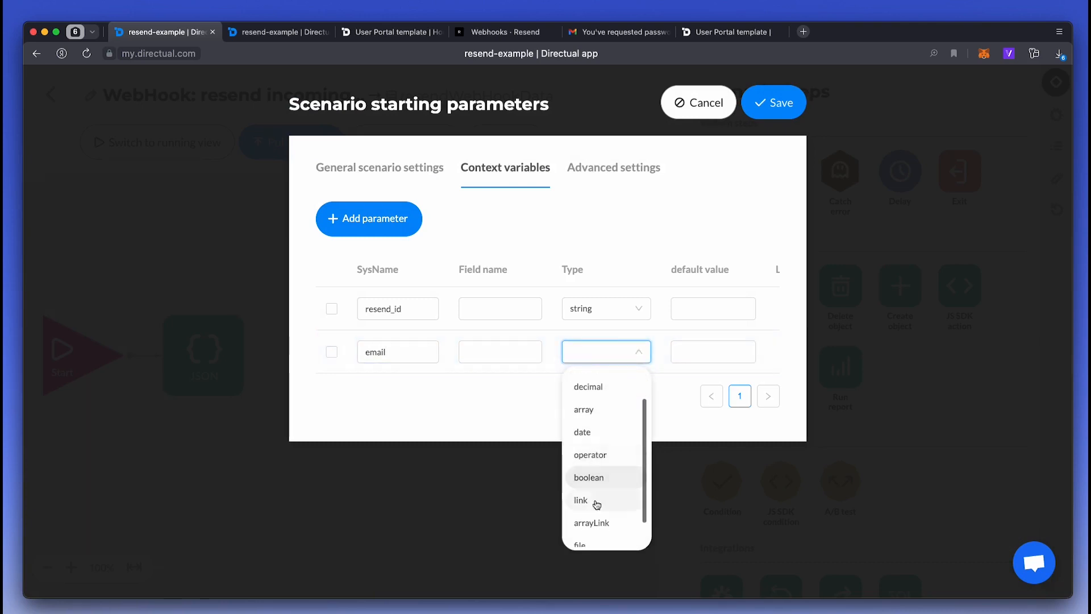
{"action": "left_click", "coordinate": [604, 499]}
{"action": "scroll", "coordinate": [668, 356], "scroll_direction": "right", "scroll_amount": 5}
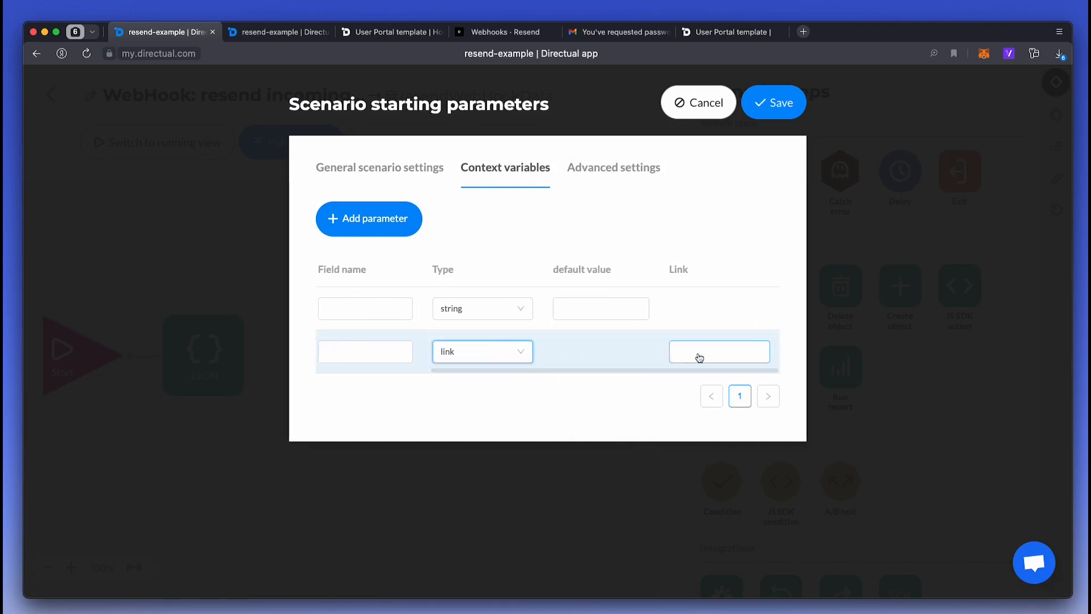
{"action": "left_click", "coordinate": [698, 353]}
{"action": "type", "text": "notif"}
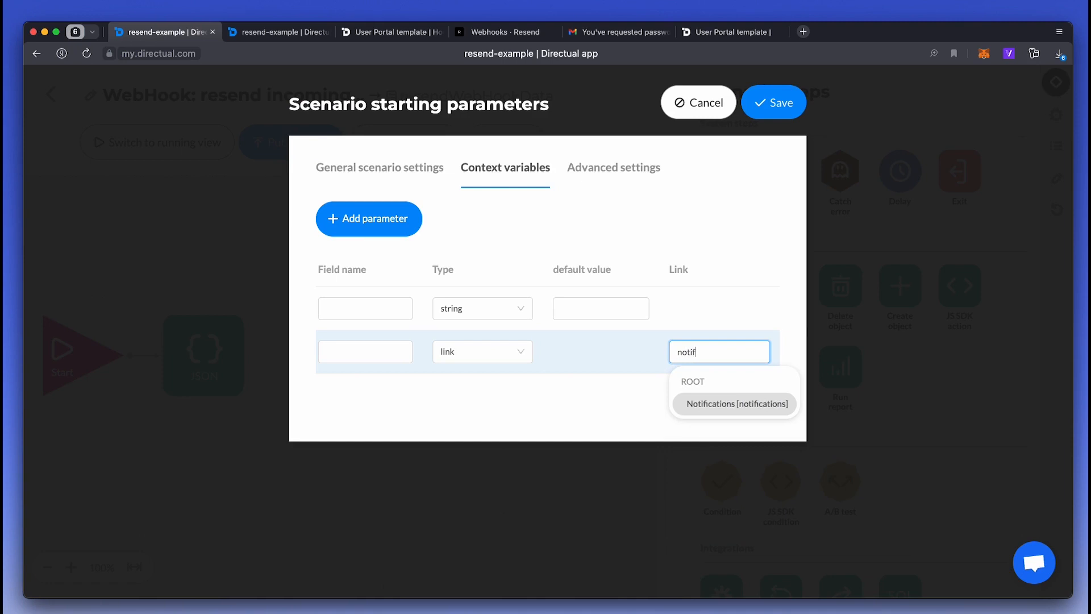
{"action": "key", "text": "Return"}
{"action": "left_click", "coordinate": [774, 103]}
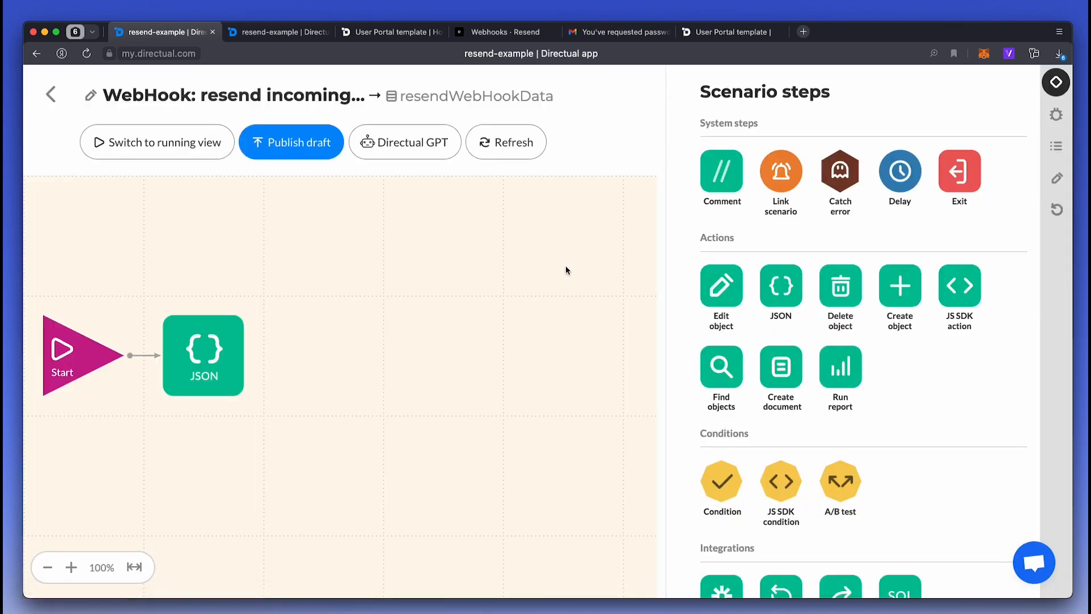
- Add a Find objects step after JSON, searching Notifications and saving results to ContextVar.email
{"action": "left_click_drag", "start_coordinate": [721, 373], "coordinate": [323, 358]}
{"action": "left_click_drag", "start_coordinate": [244, 356], "coordinate": [314, 354]}
{"action": "left_click", "coordinate": [330, 356]}
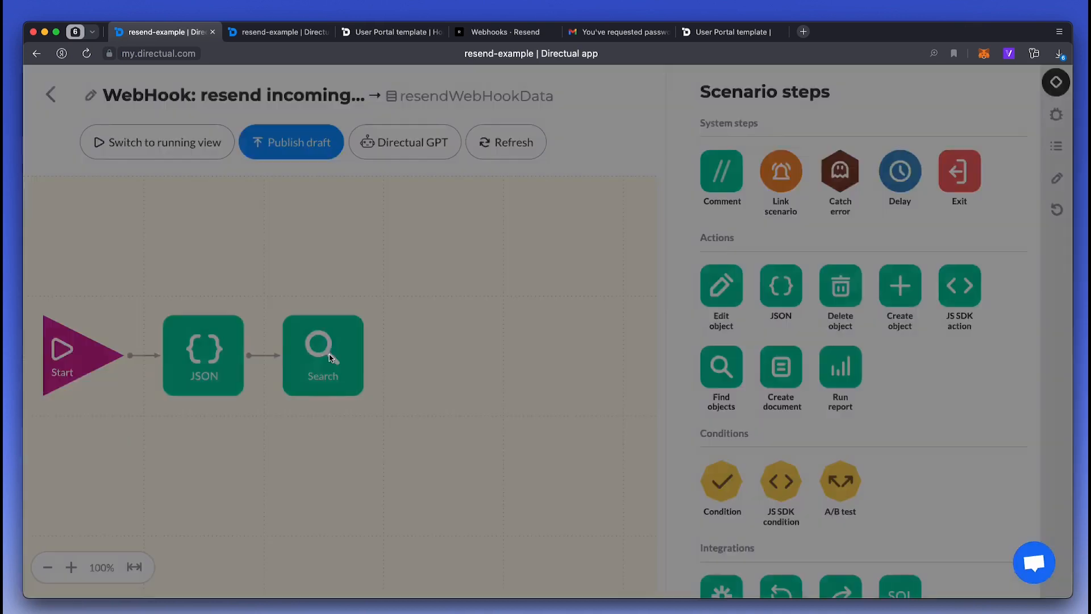
{"action": "type", "text": "notif"}
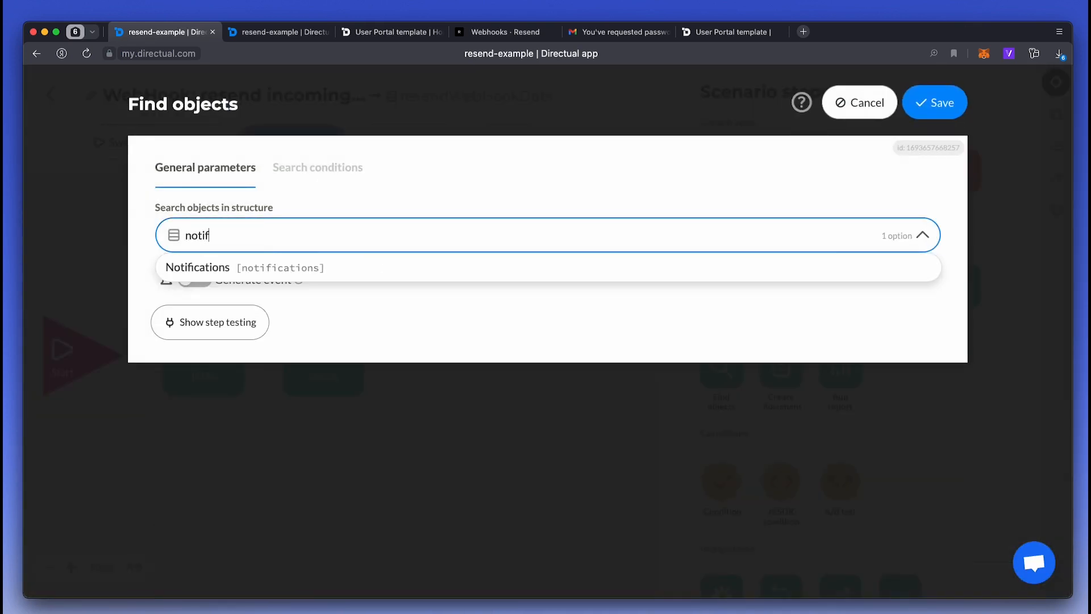
{"action": "left_click", "coordinate": [236, 267]}
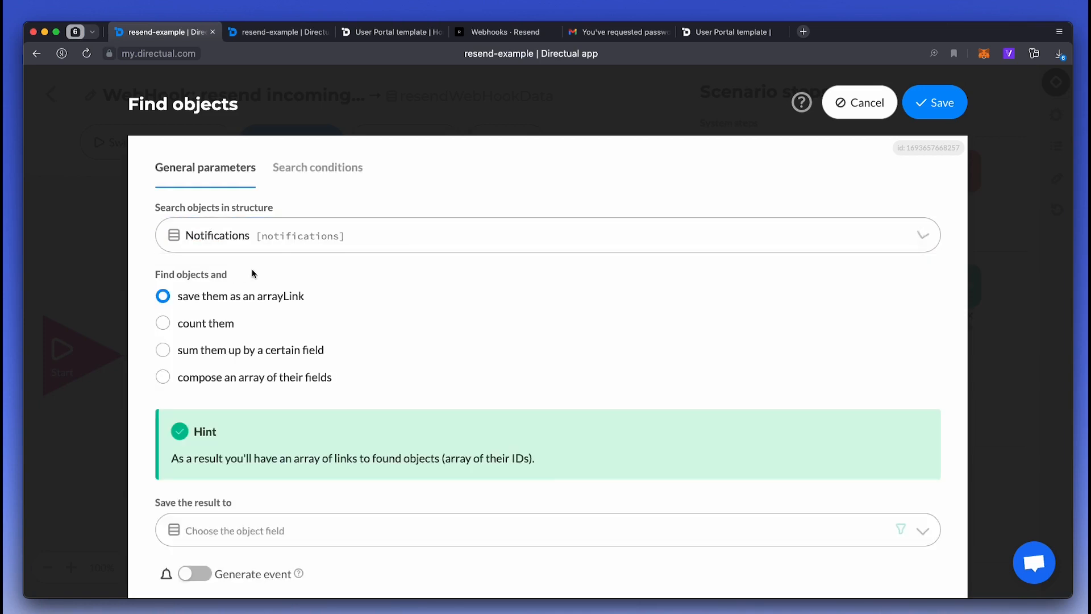
{"action": "scroll", "coordinate": [237, 297], "scroll_direction": "down", "scroll_amount": 3}
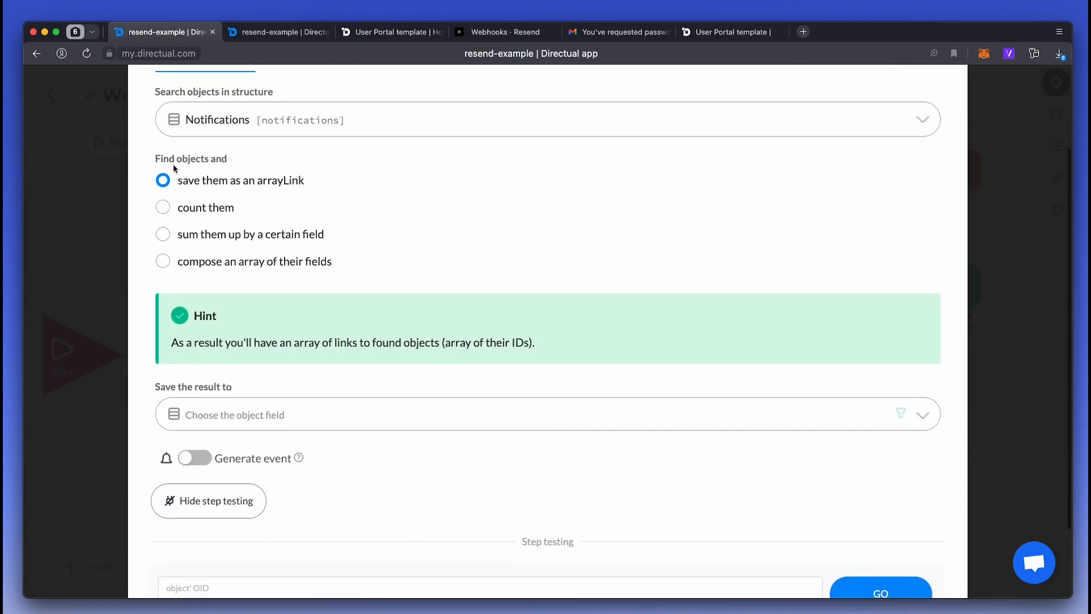
{"action": "left_click", "coordinate": [243, 404]}
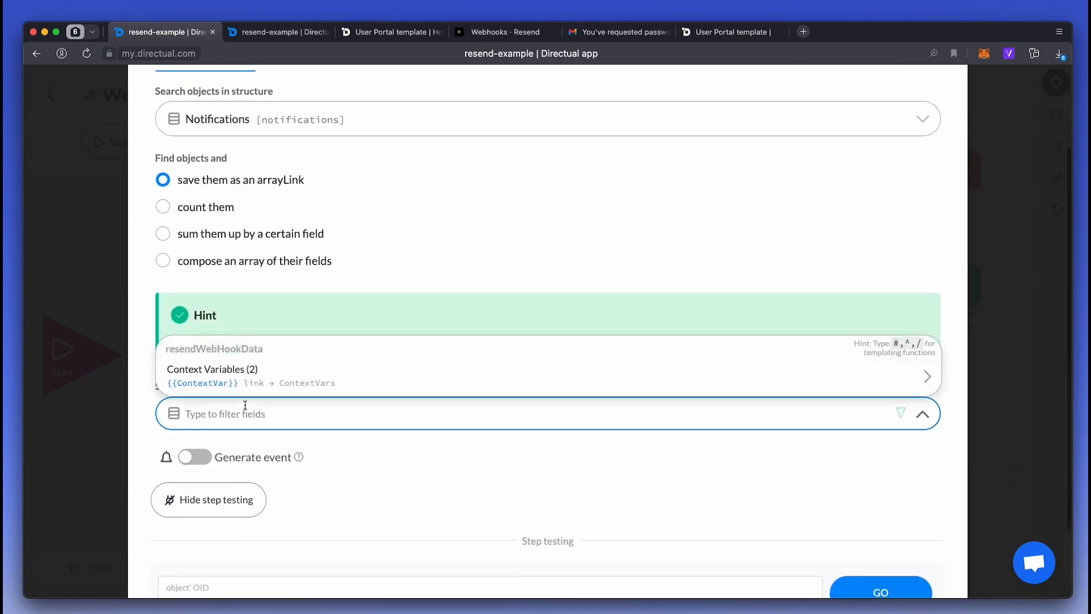
{"action": "type", "text": "cont"}
{"action": "key", "text": "Return"}
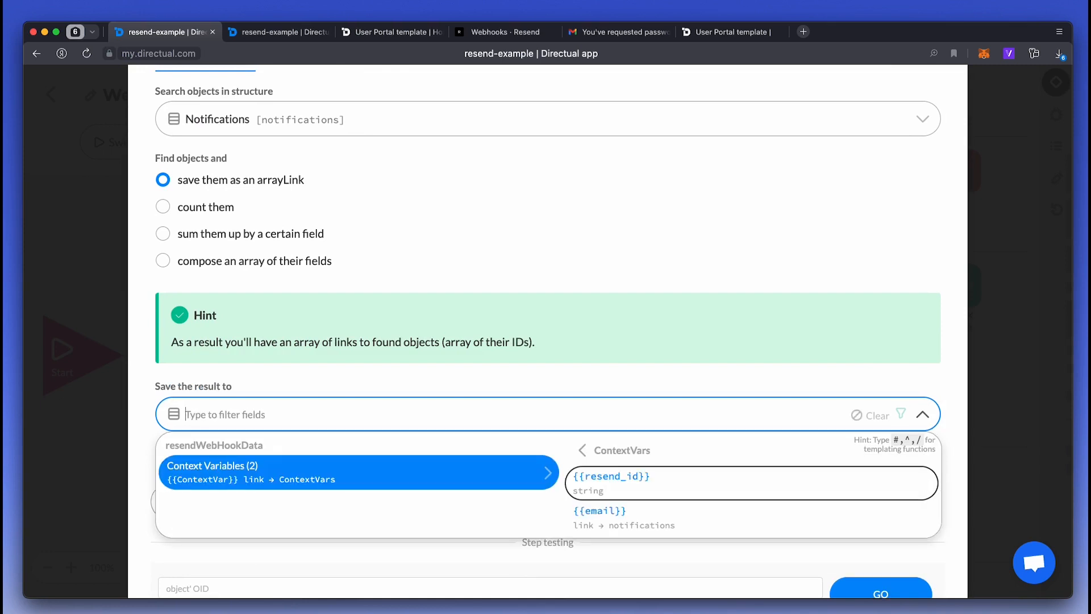
{"action": "key", "text": "Down"}
{"action": "key", "text": "Return"}
- Filter the search on resend_id equal to ContextVar.resend_id and save the step
{"action": "scroll", "coordinate": [539, 359], "scroll_direction": "up", "scroll_amount": 3}
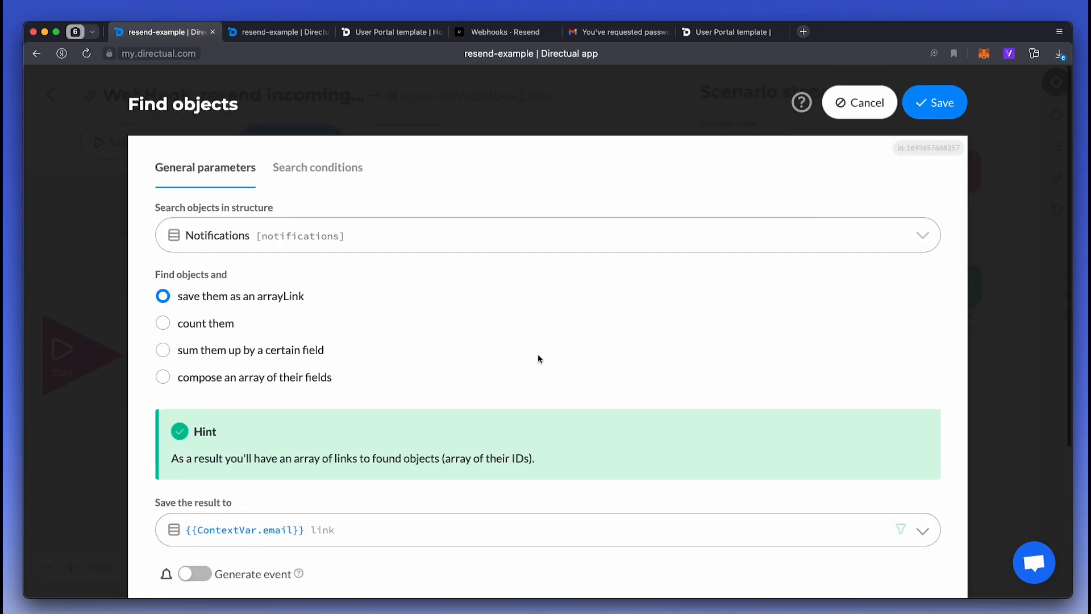
{"action": "left_click", "coordinate": [293, 174]}
{"action": "left_click", "coordinate": [302, 216]}
{"action": "type", "text": "rese"}
{"action": "key", "text": "Return"}
{"action": "left_click", "coordinate": [235, 299]}
{"action": "type", "text": "{{cont"}
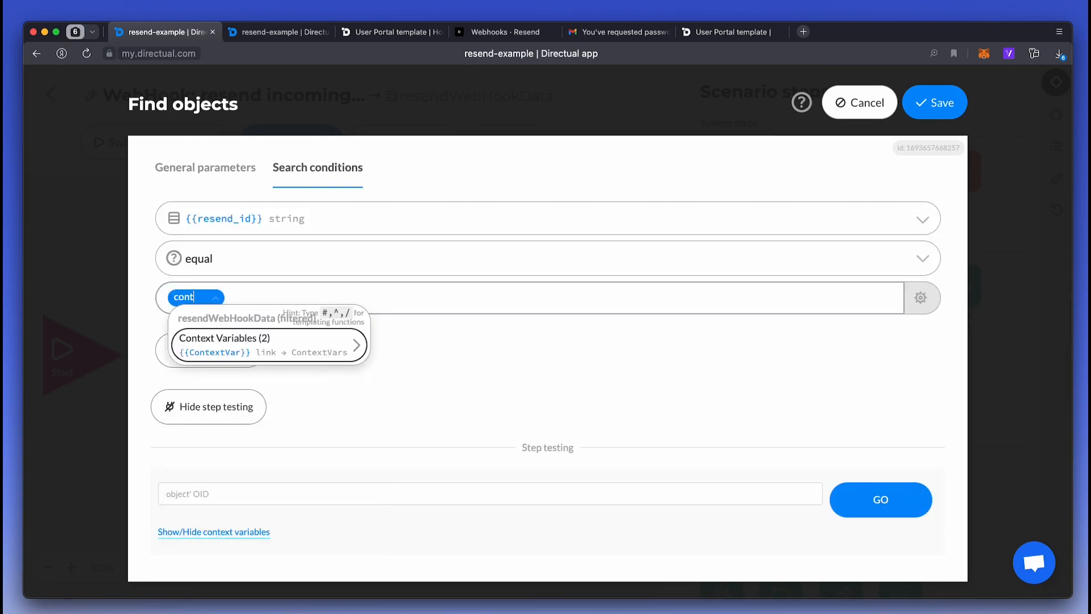
{"action": "key", "text": "Return"}
{"action": "key", "text": "Return"}
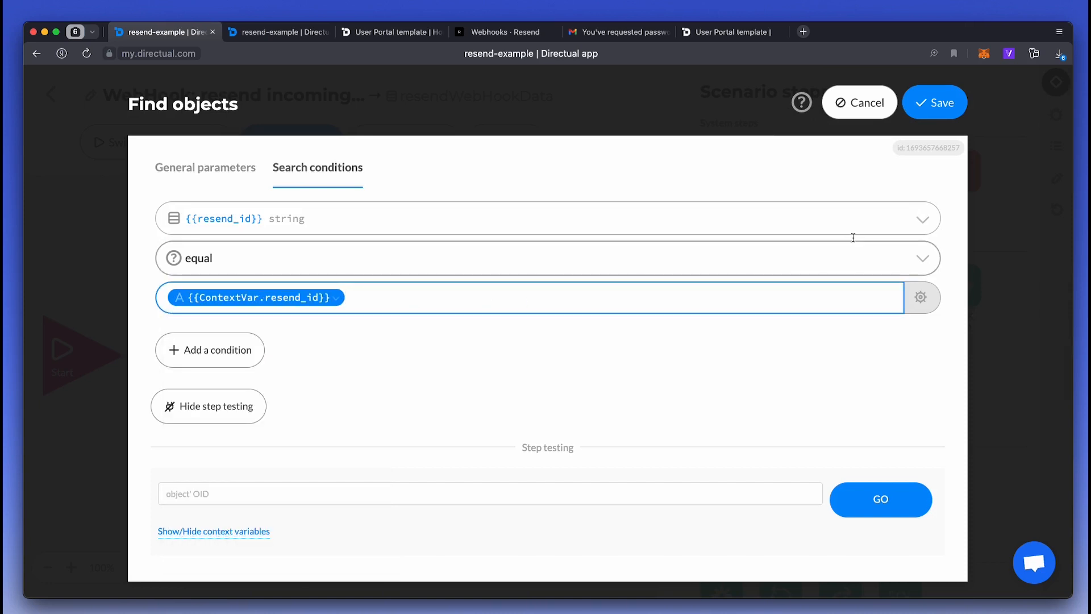
{"action": "left_click", "coordinate": [935, 103]}
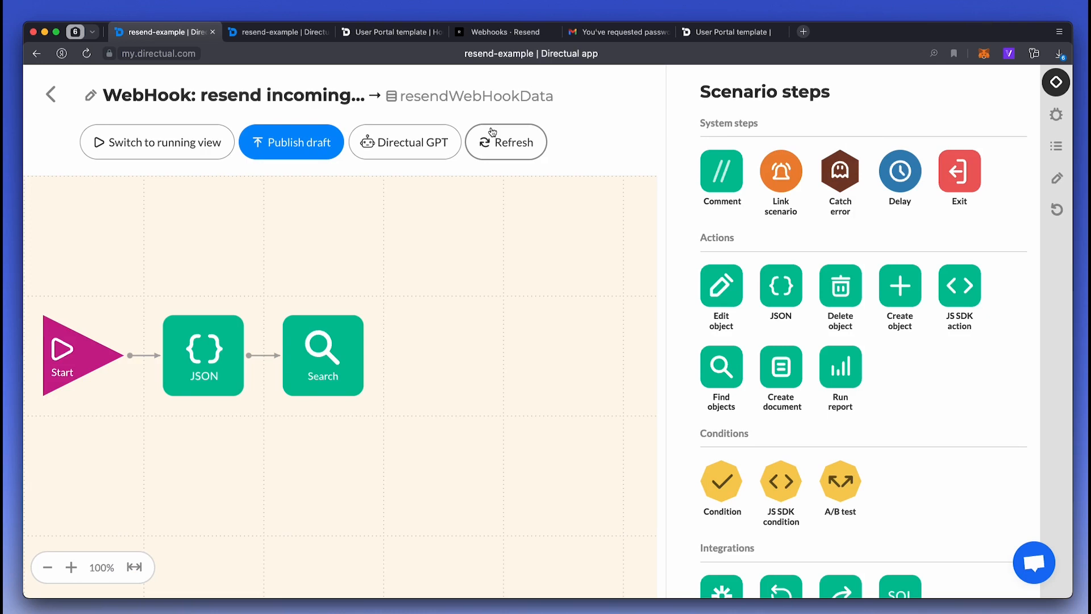
- Add a boolean is_clicked field to the Notifications structure and save the fields
{"action": "left_click", "coordinate": [267, 33]}
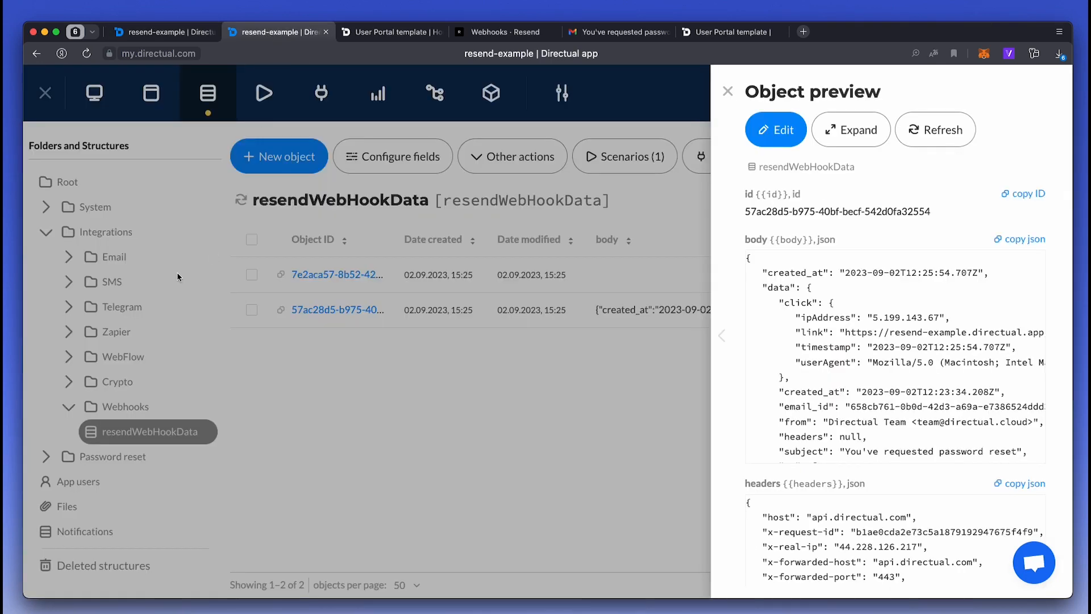
{"action": "left_click", "coordinate": [192, 259]}
{"action": "left_click", "coordinate": [100, 532]}
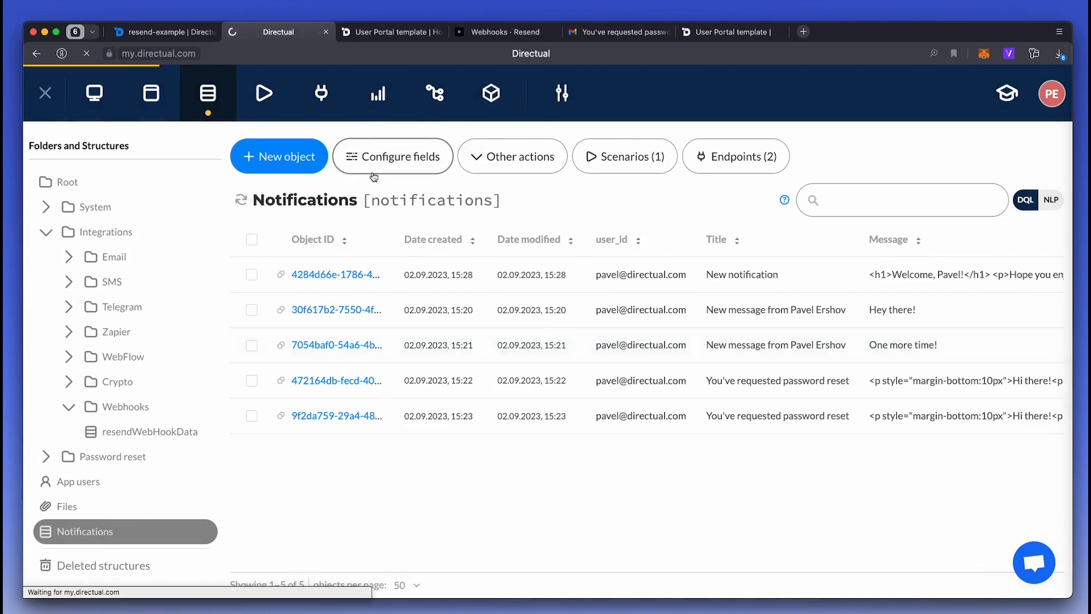
{"action": "scroll", "coordinate": [256, 500], "scroll_direction": "down", "scroll_amount": 5}
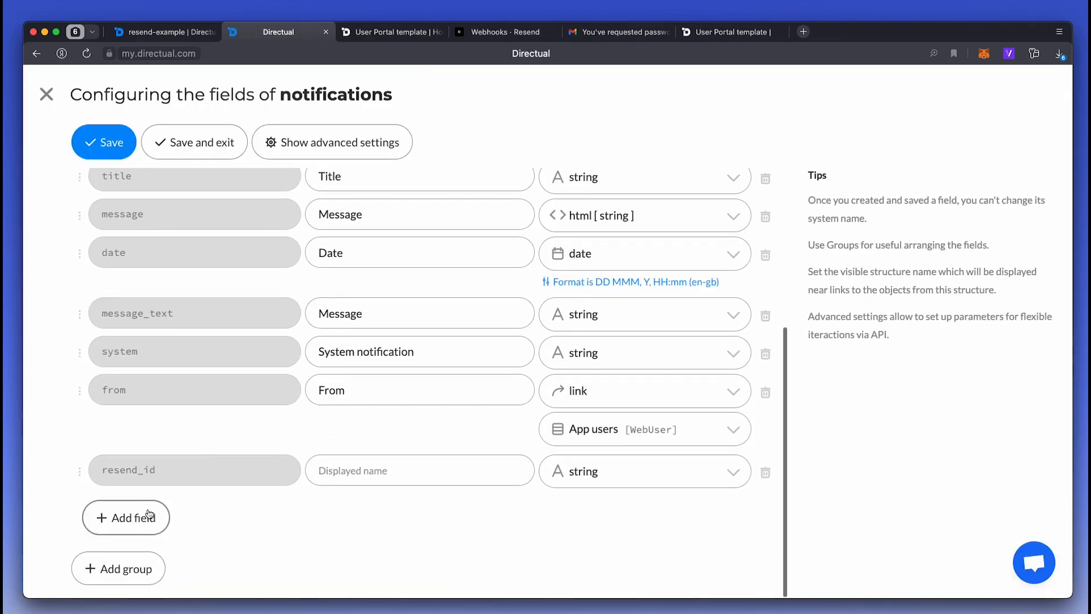
{"action": "left_click", "coordinate": [150, 514]}
{"action": "scroll", "coordinate": [309, 476], "scroll_direction": "down", "scroll_amount": 1}
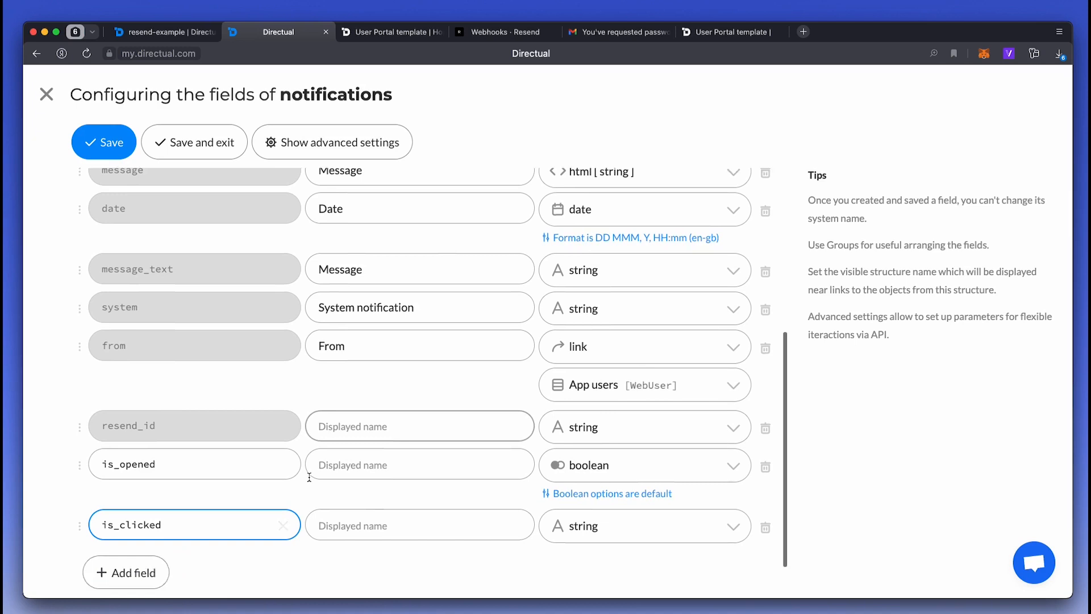
{"action": "scroll", "coordinate": [309, 476], "scroll_direction": "down", "scroll_amount": 1}
{"action": "left_click", "coordinate": [578, 471]}
{"action": "type", "text": "bool"}
{"action": "key", "text": "Return"}
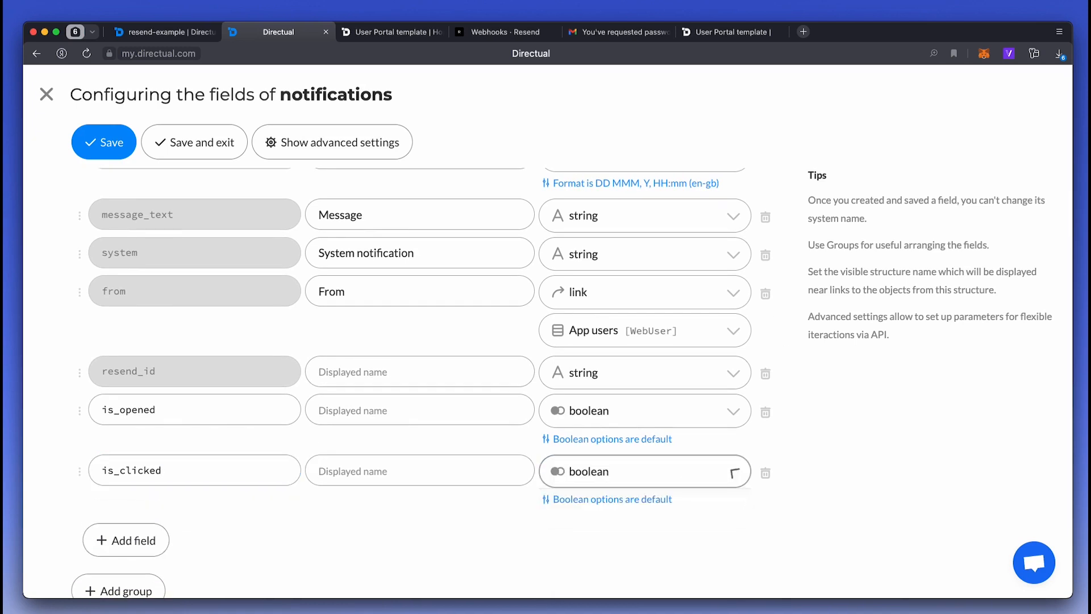
{"action": "scroll", "coordinate": [280, 390], "scroll_direction": "up", "scroll_amount": 3}
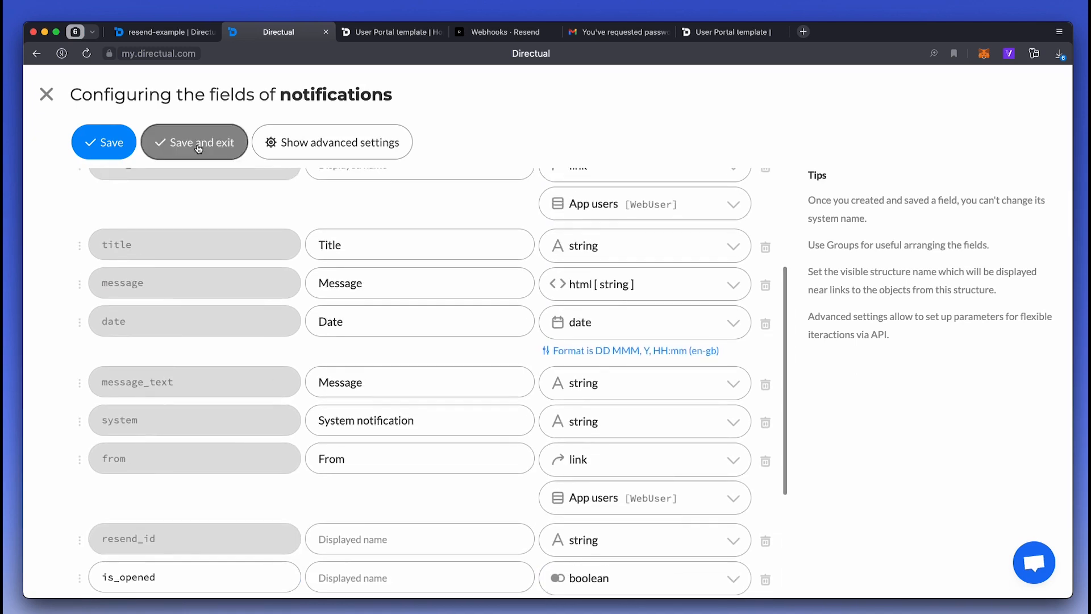
{"action": "left_click", "coordinate": [198, 147]}
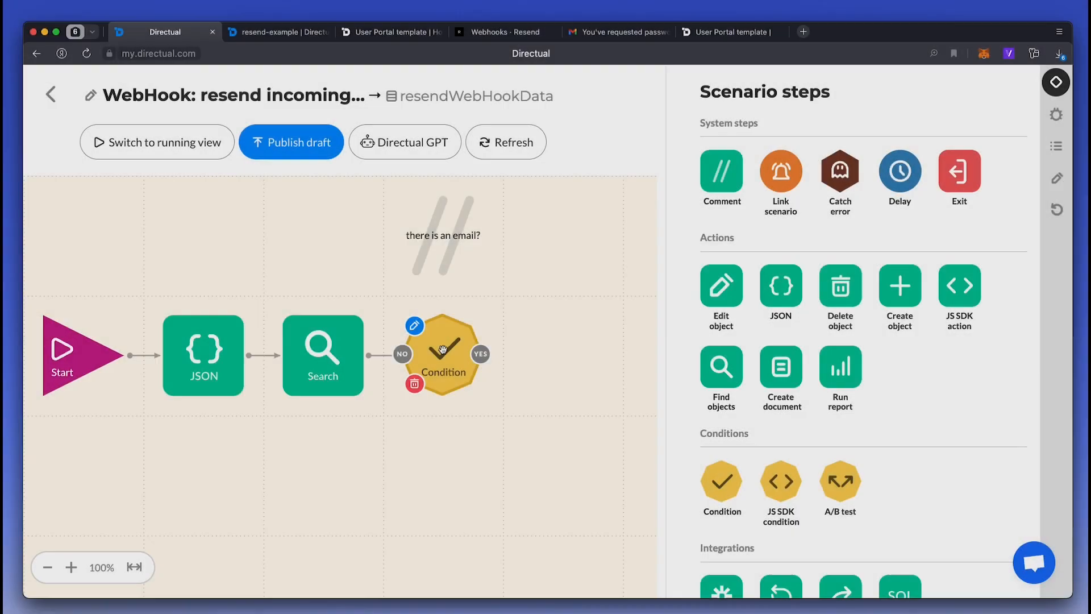
- Set the condition to require ContextVar.email.id is not empty and save it
{"action": "left_click", "coordinate": [443, 349]}
{"action": "left_click", "coordinate": [231, 176]}
{"action": "type", "text": "cont"}
{"action": "key", "text": "Return"}
{"action": "key", "text": "Down"}
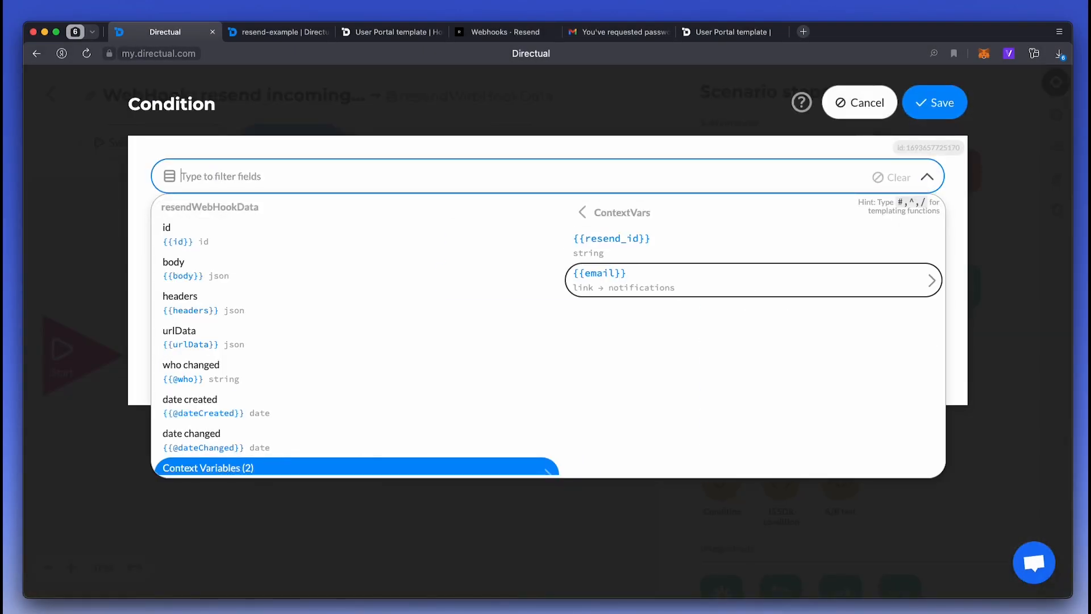
{"action": "key", "text": "Return"}
{"action": "type", "text": "id"}
{"action": "key", "text": "Down"}
{"action": "key", "text": "Down"}
{"action": "key", "text": "Return"}
{"action": "key", "text": "Tab"}
{"action": "type", "text": "em"}
{"action": "key", "text": "Down"}
{"action": "key", "text": "Return"}
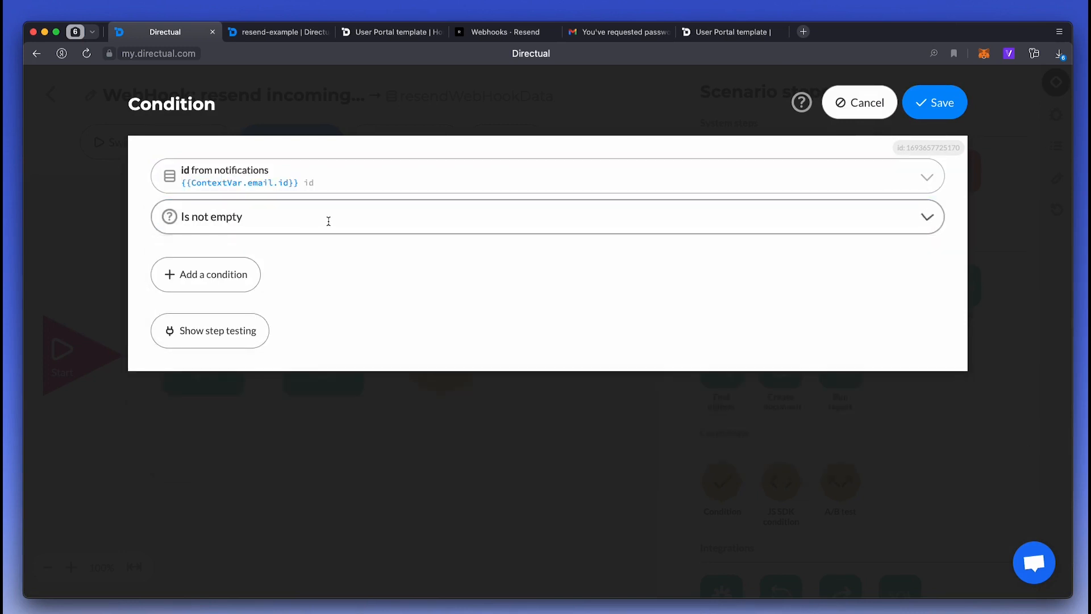
{"action": "left_click", "coordinate": [918, 111]}
- Route the condition's NO branch to an Exit step and place Edit object and Condition steps
{"action": "left_click_drag", "start_coordinate": [939, 180], "coordinate": [423, 483]}
{"action": "left_click_drag", "start_coordinate": [403, 354], "coordinate": [444, 466]}
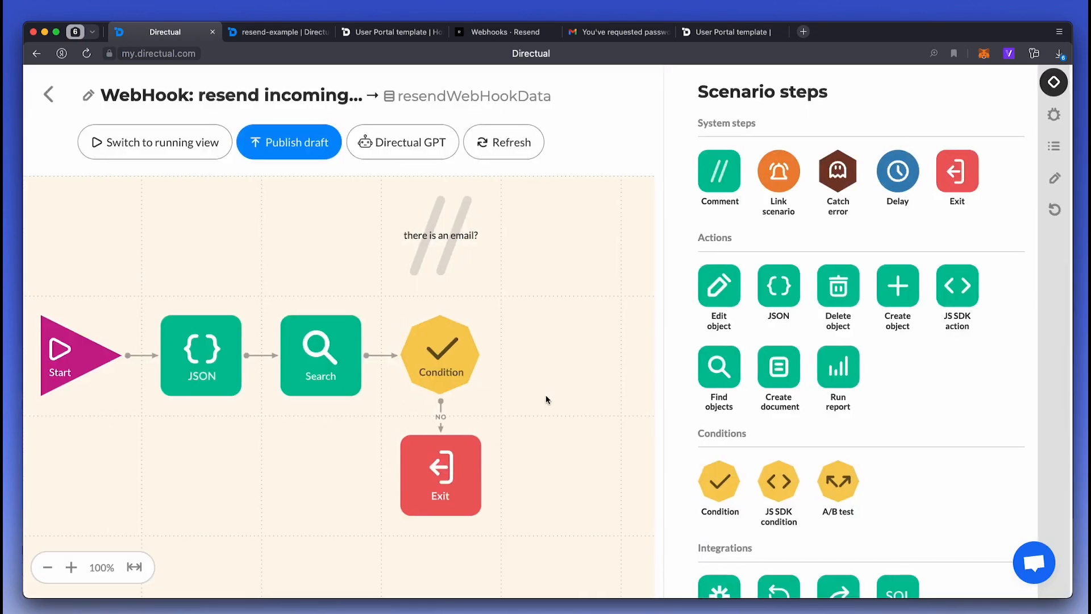
{"action": "left_click_drag", "start_coordinate": [711, 286], "coordinate": [556, 353]}
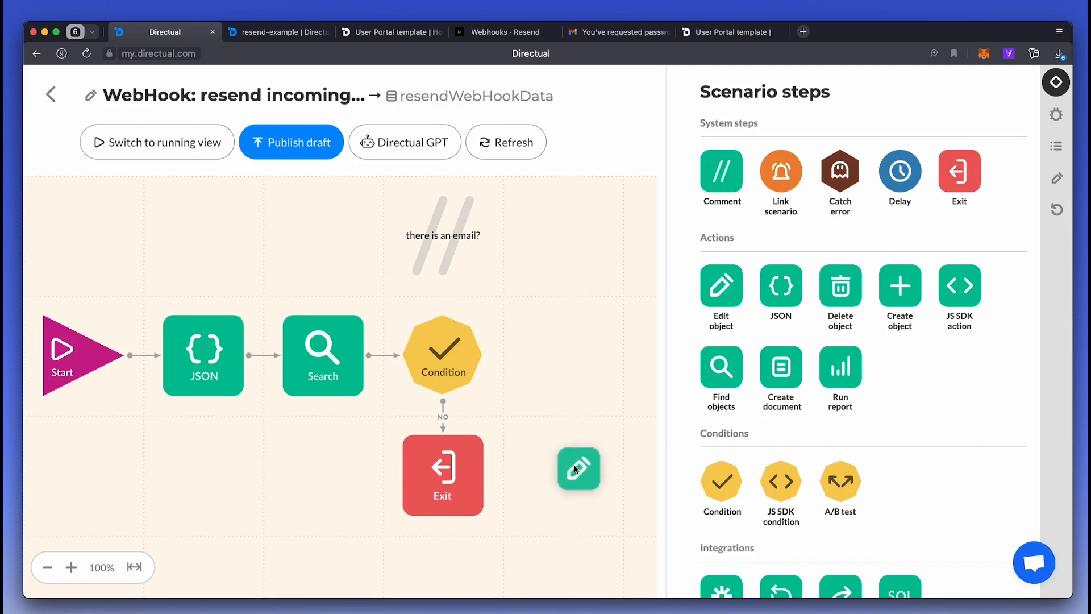
{"action": "left_click_drag", "start_coordinate": [574, 464], "coordinate": [574, 470]}
{"action": "left_click_drag", "start_coordinate": [723, 482], "coordinate": [564, 355]}
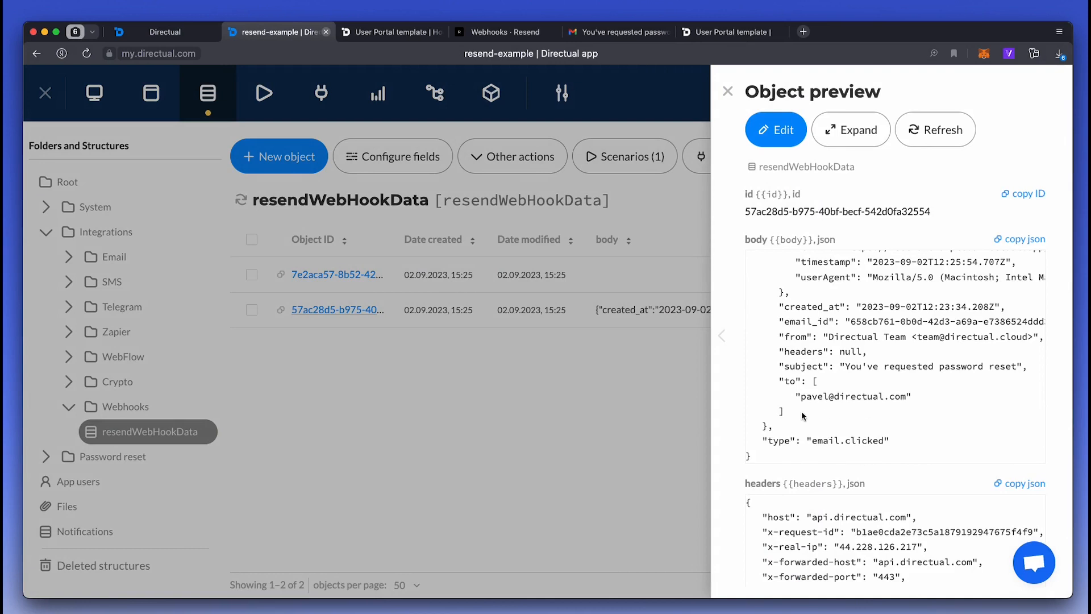
- Add a string context variable named type in the Start parameters
{"action": "left_click", "coordinate": [140, 32]}
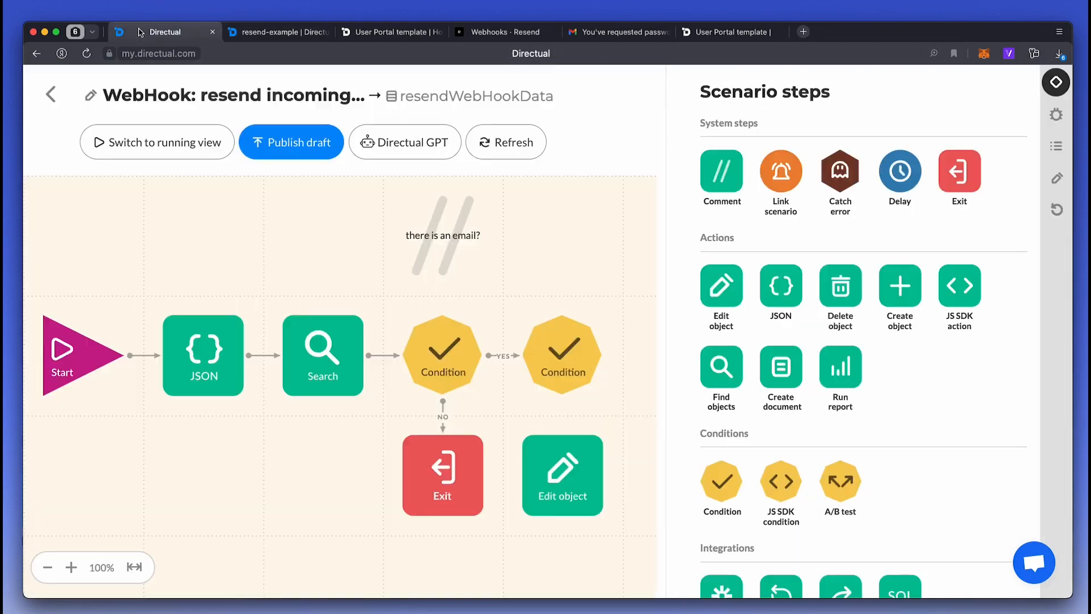
{"action": "left_click", "coordinate": [60, 350]}
{"action": "left_click", "coordinate": [505, 168]}
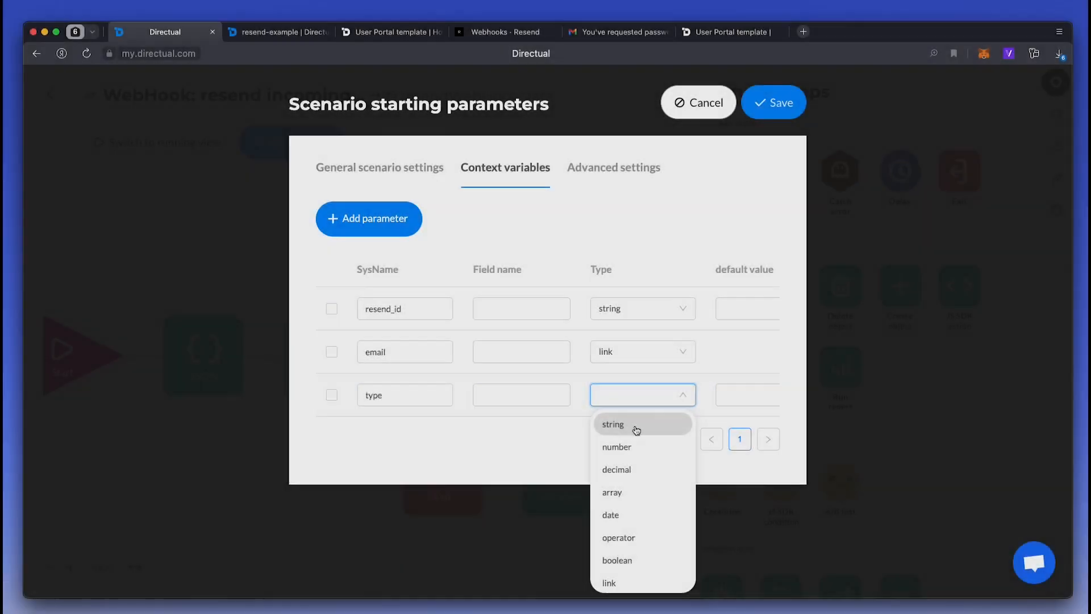
{"action": "left_click", "coordinate": [635, 422]}
{"action": "left_click", "coordinate": [774, 108]}
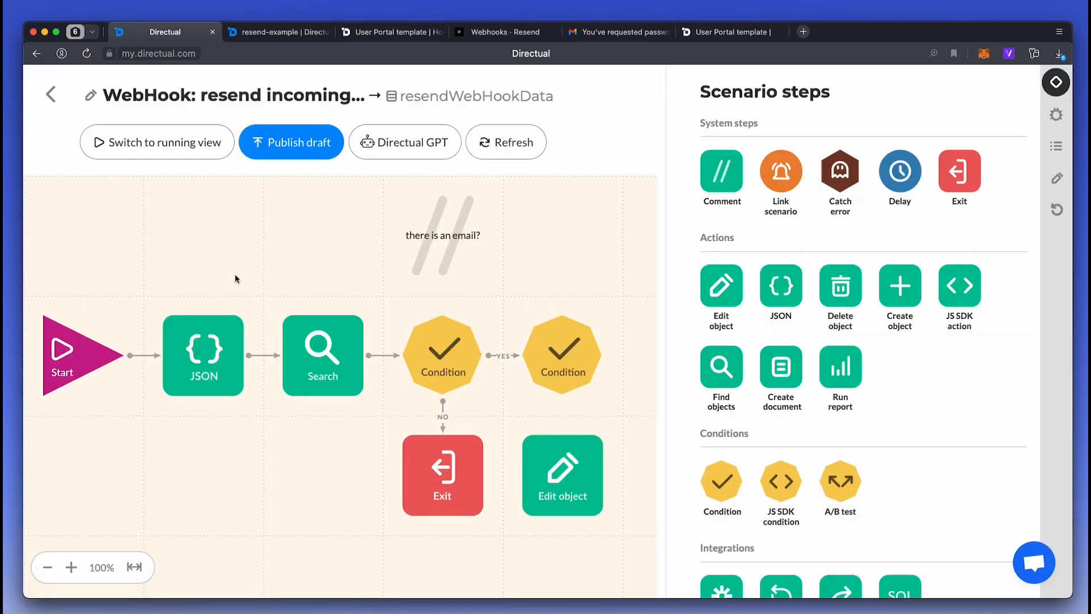
- Map the webhook's type property to ContextVar.type in the JSON step and save
{"action": "left_click", "coordinate": [207, 356]}
{"action": "left_click", "coordinate": [260, 168]}
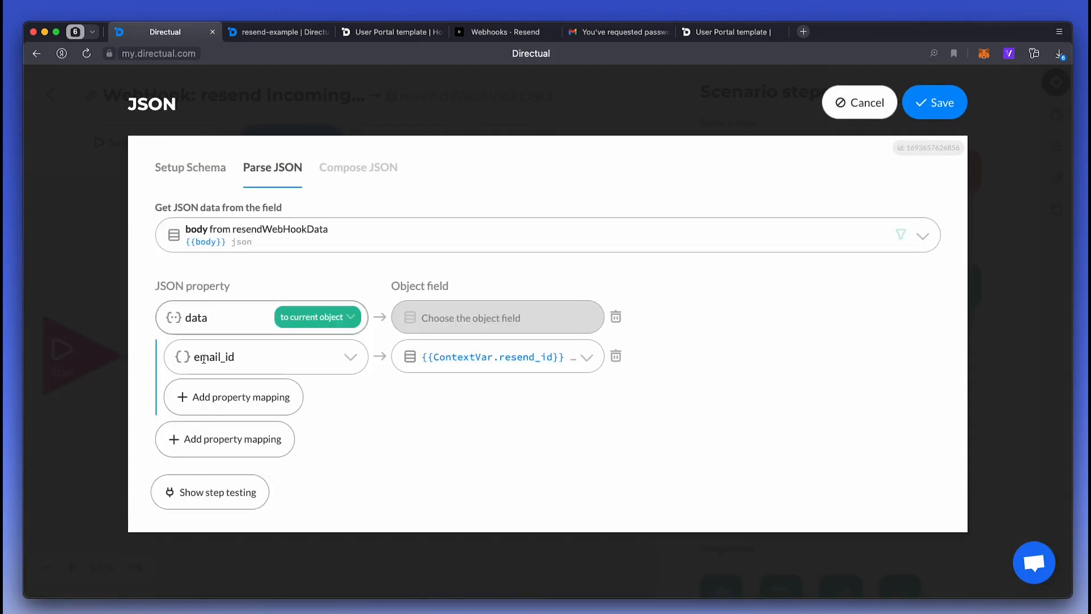
{"action": "left_click", "coordinate": [213, 450]}
{"action": "left_click", "coordinate": [213, 443]}
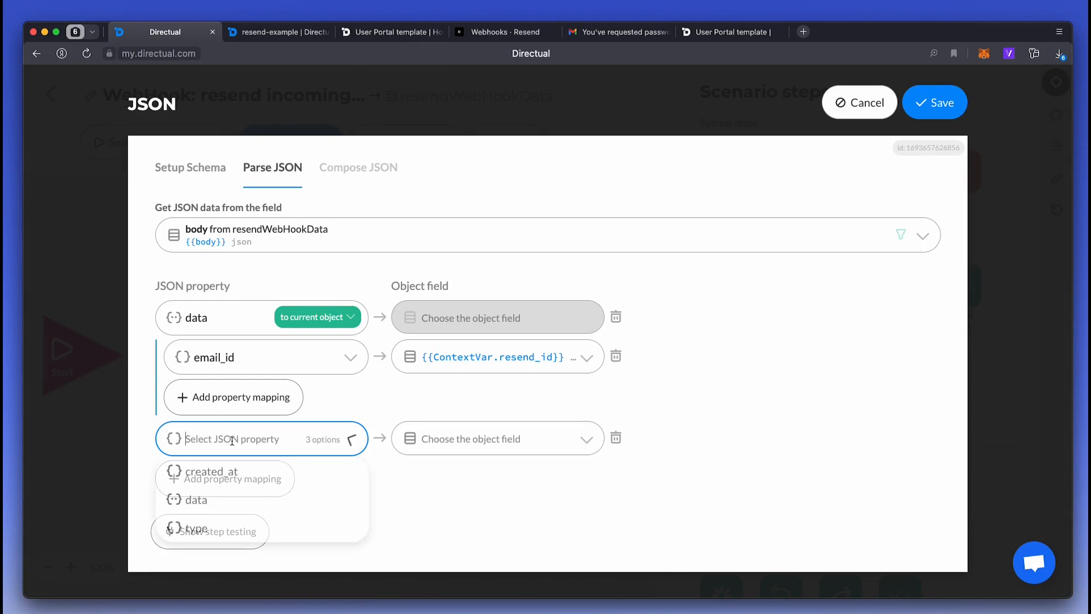
{"action": "left_click", "coordinate": [224, 522]}
{"action": "left_click", "coordinate": [451, 440]}
{"action": "scroll", "coordinate": [458, 546], "scroll_direction": "down", "scroll_amount": 2}
{"action": "left_click", "coordinate": [464, 567]}
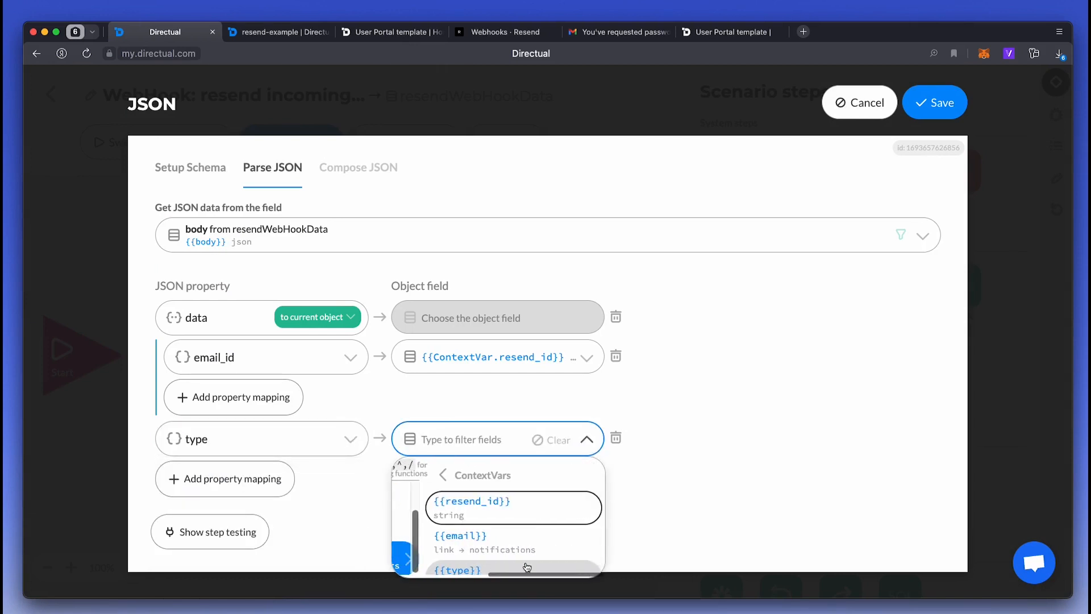
{"action": "left_click", "coordinate": [495, 567]}
{"action": "left_click", "coordinate": [920, 103]}
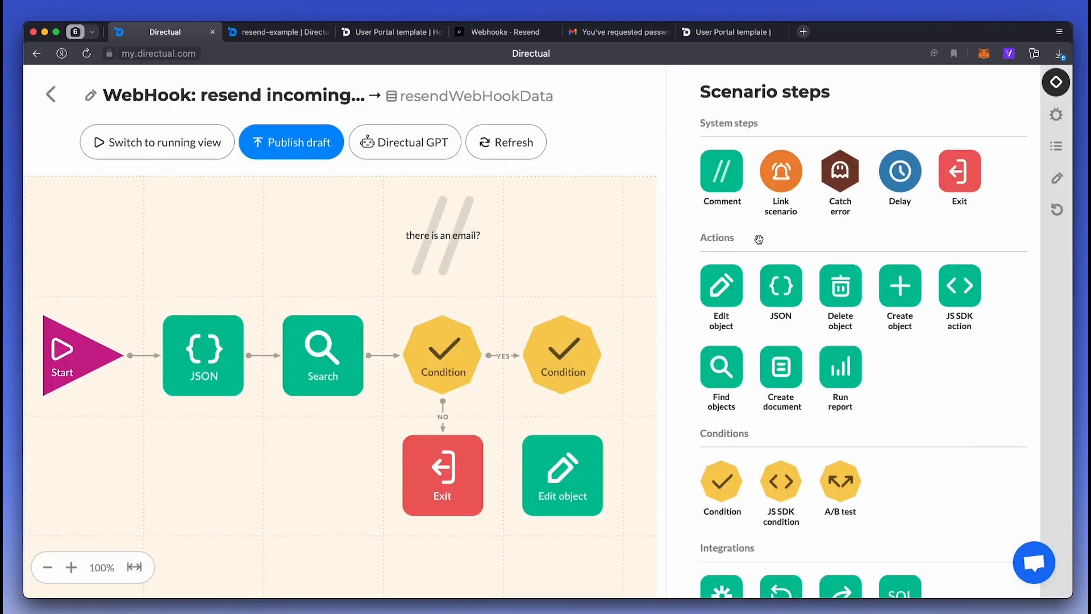
- Make the second condition check ContextVar.type equals email.clicked and save it
{"action": "scroll", "coordinate": [454, 347], "scroll_direction": "right", "scroll_amount": 3}
{"action": "left_click", "coordinate": [480, 352]}
{"action": "left_click", "coordinate": [298, 171]}
{"action": "type", "text": "cont"}
{"action": "key", "text": "Return"}
{"action": "key", "text": "Down"}
{"action": "key", "text": "Down"}
{"action": "key", "text": "Return"}
{"action": "left_click", "coordinate": [256, 261]}
{"action": "type", "text": "email.clicked"}
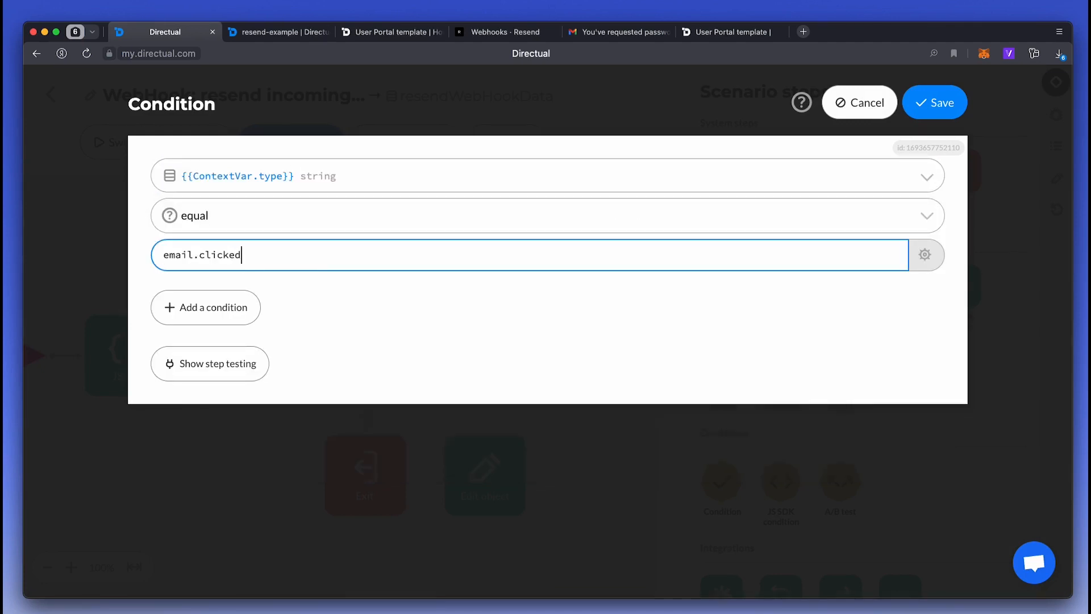
{"action": "left_click", "coordinate": [935, 102]}
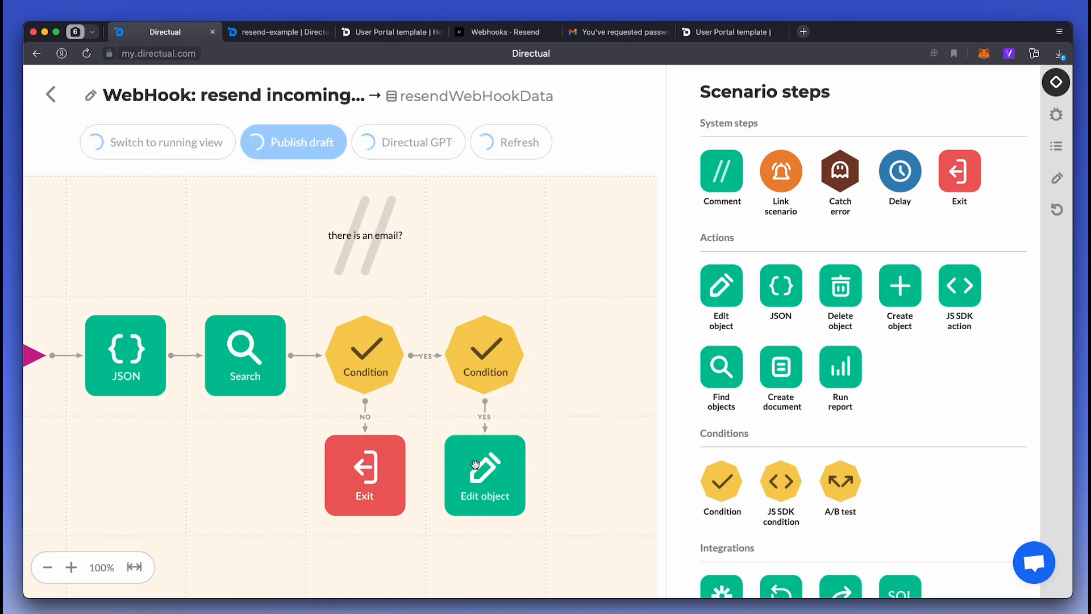
- Have the Edit object step set ContextVar.email.is_clicked to true and save it
{"action": "left_click", "coordinate": [485, 471]}
{"action": "left_click", "coordinate": [227, 169]}
{"action": "type", "text": "cont"}
{"action": "key", "text": "Return"}
{"action": "key", "text": "Down"}
{"action": "key", "text": "Return"}
{"action": "type", "text": "cli"}
{"action": "key", "text": "Return"}
{"action": "left_click", "coordinate": [190, 219]}
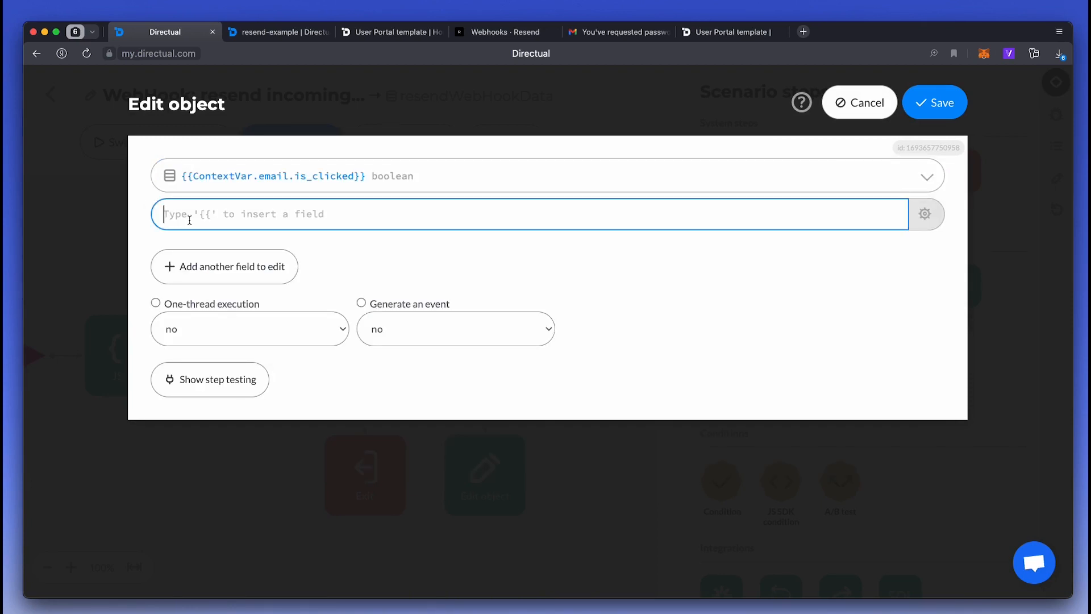
{"action": "left_click", "coordinate": [936, 103]}
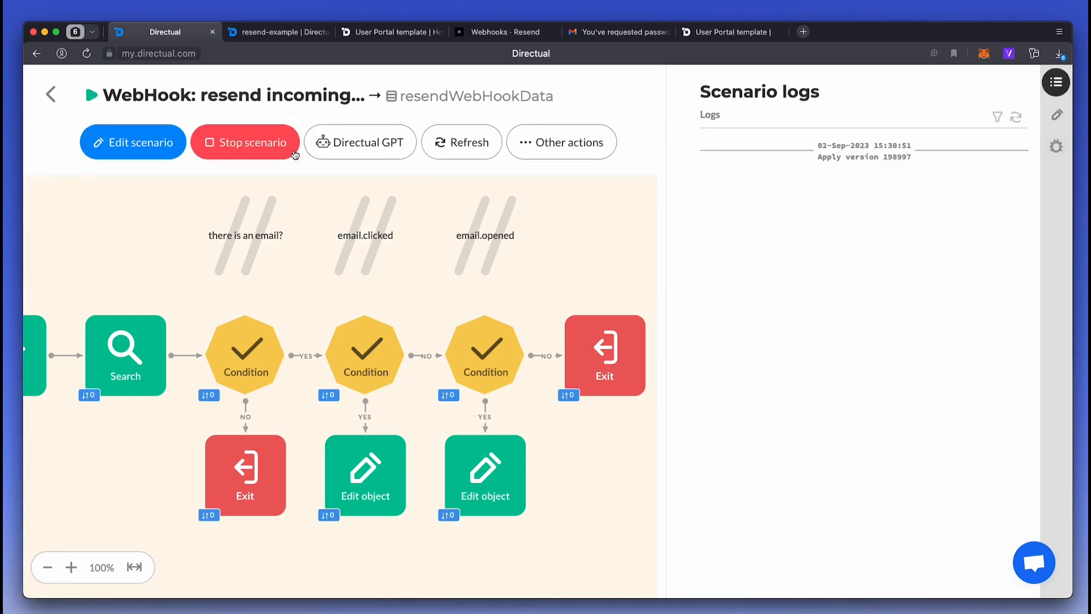
- Click the password-reset link in the Gmail test email and close the two extra tabs it opened
{"action": "scroll", "coordinate": [349, 261], "scroll_direction": "left", "scroll_amount": 5}
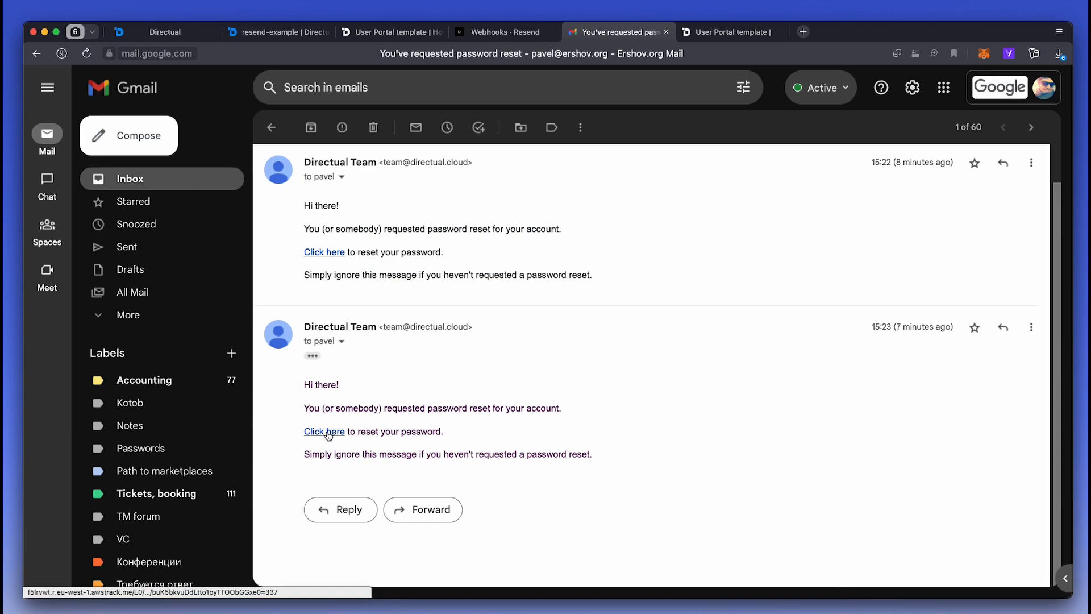
{"action": "left_click", "coordinate": [328, 432]}
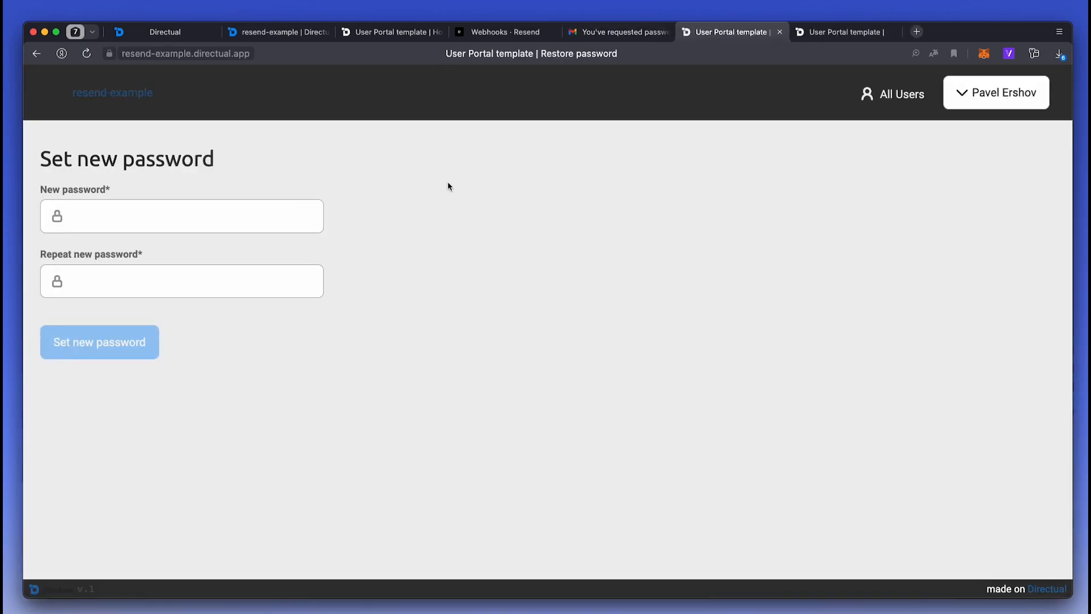
{"action": "left_click", "coordinate": [780, 32]}
{"action": "left_click", "coordinate": [780, 32]}
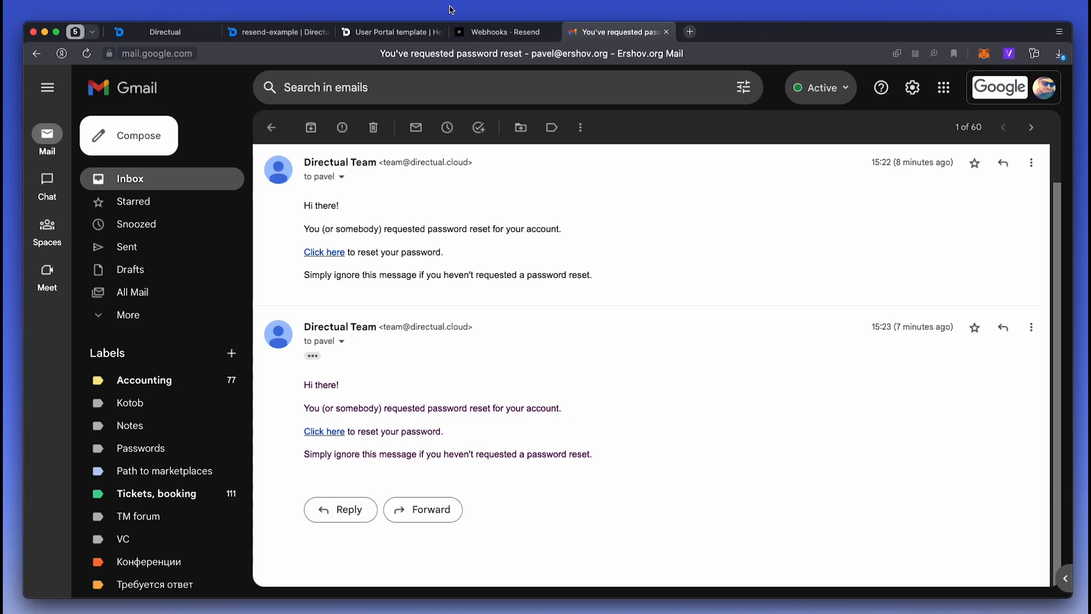
- Reload the scenario logs and confirm the password-reset notification record shows is_clicked as true
{"action": "left_click", "coordinate": [163, 35]}
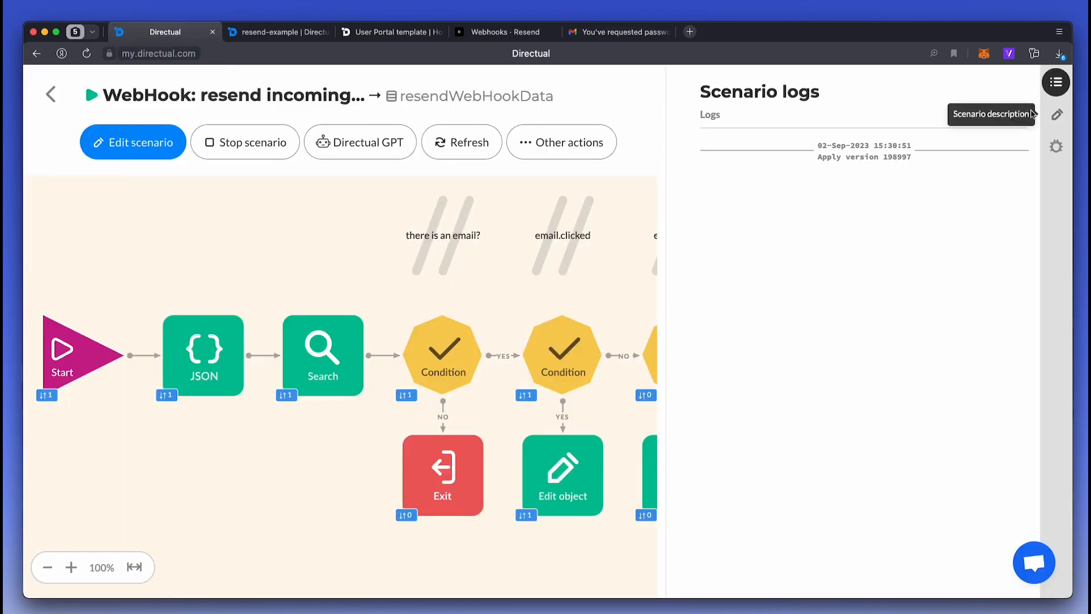
{"action": "left_click", "coordinate": [1015, 118]}
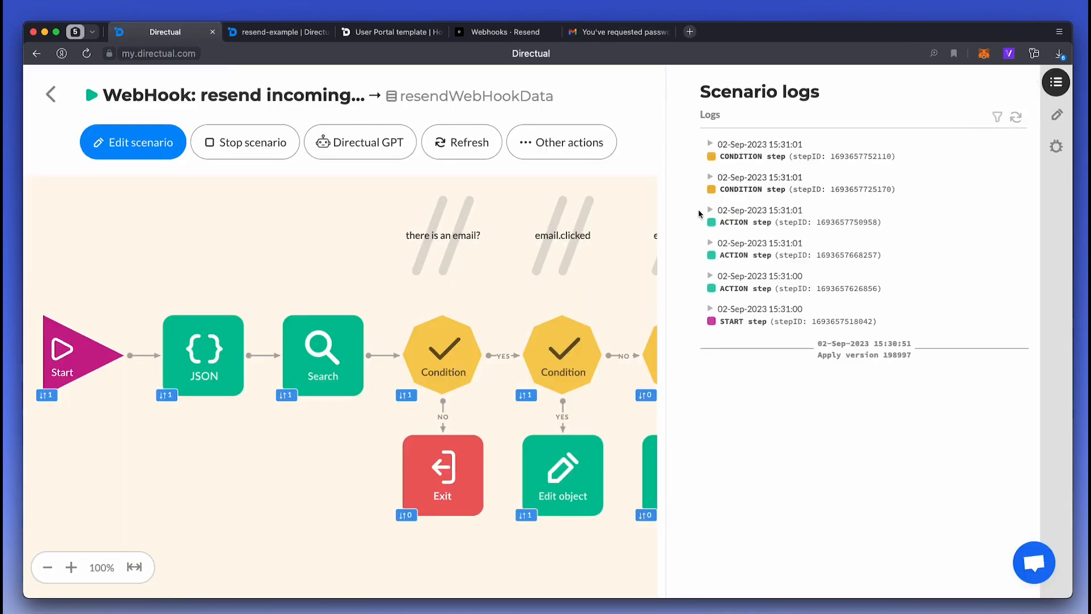
{"action": "left_click_drag", "start_coordinate": [516, 324], "coordinate": [285, 321]}
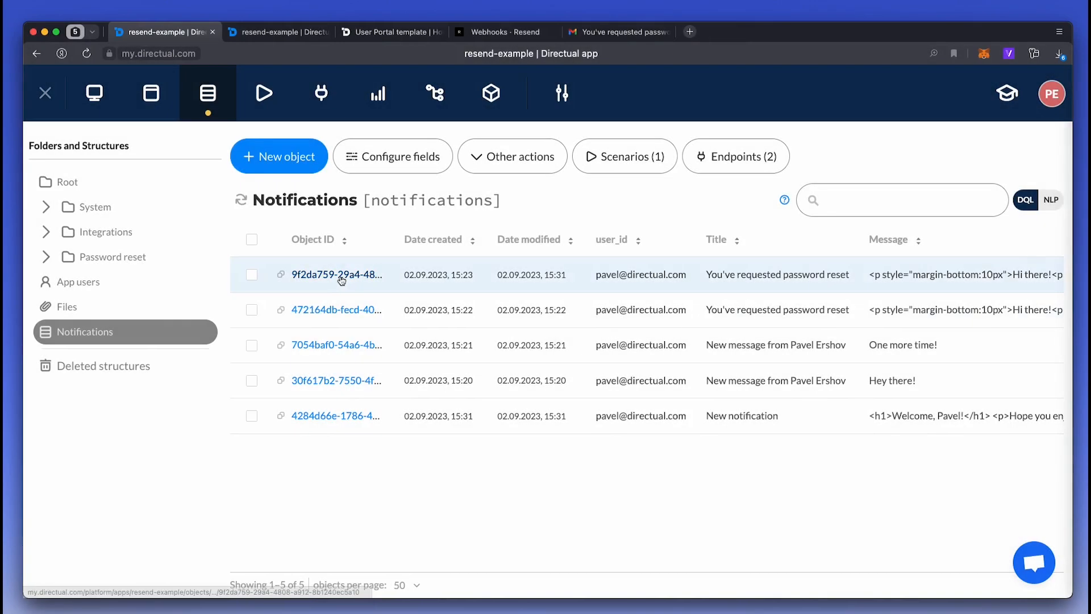
{"action": "scroll", "coordinate": [789, 500], "scroll_direction": "down", "scroll_amount": 5}
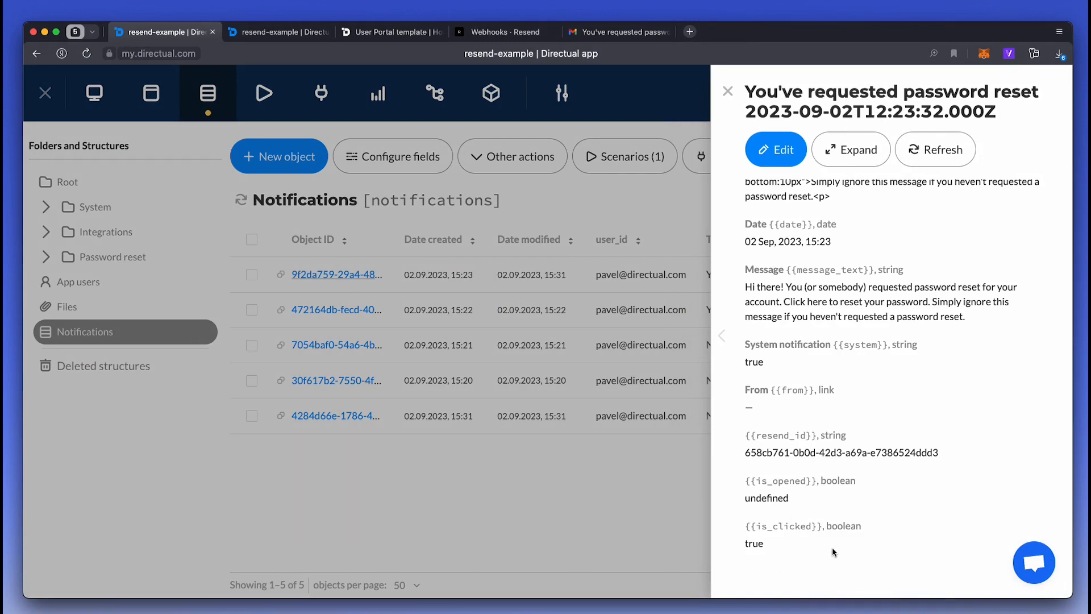
{"action": "left_click", "coordinate": [421, 498]}
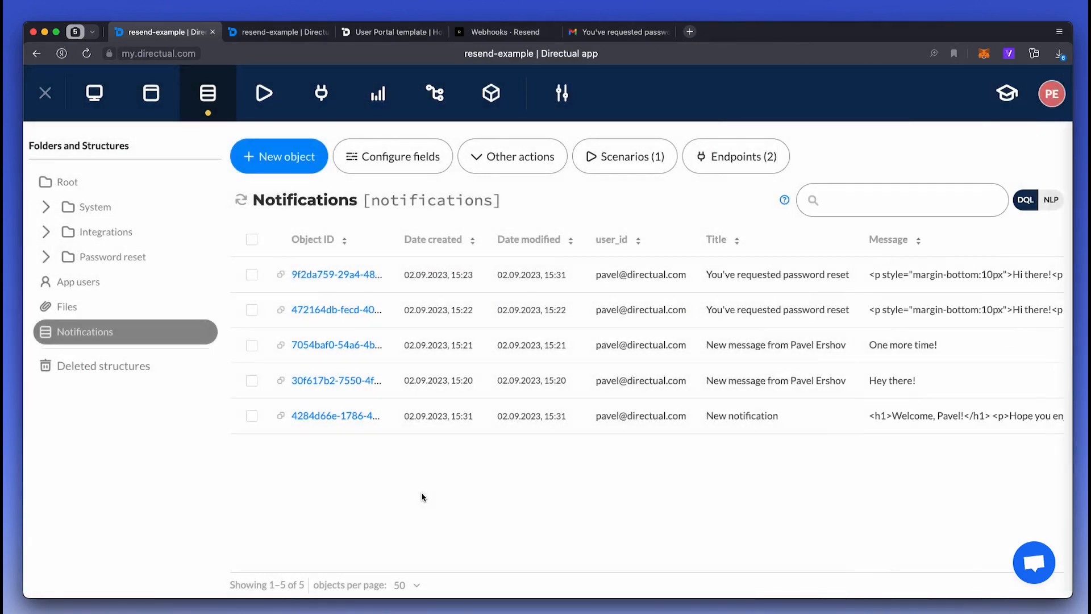